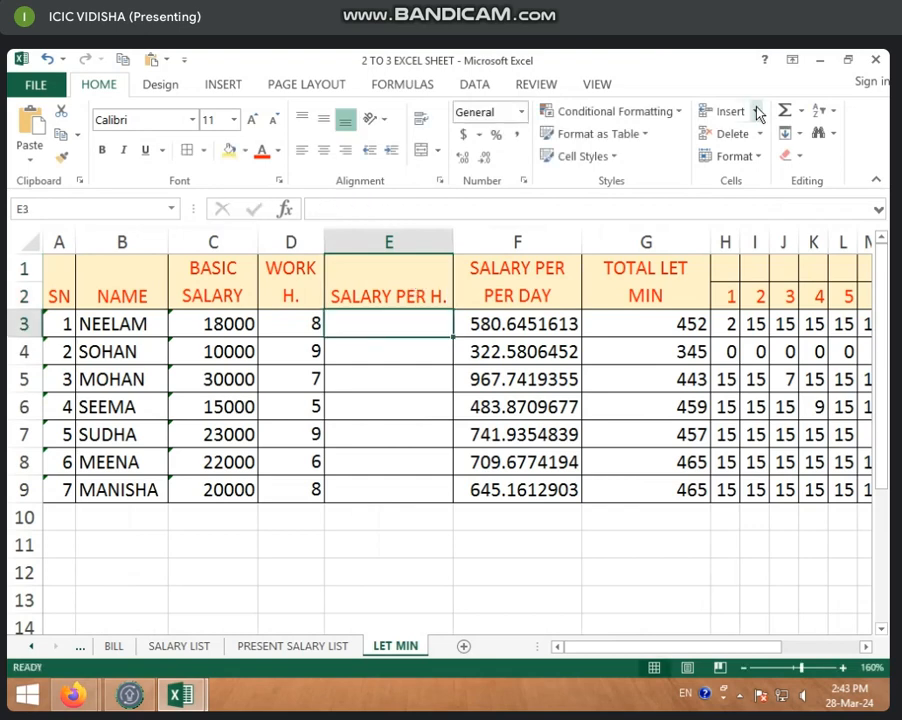
# Step: Wrap the SALARY PER H. header text and narrow column E so the header fits on two lines
pyautogui.click(413, 288)
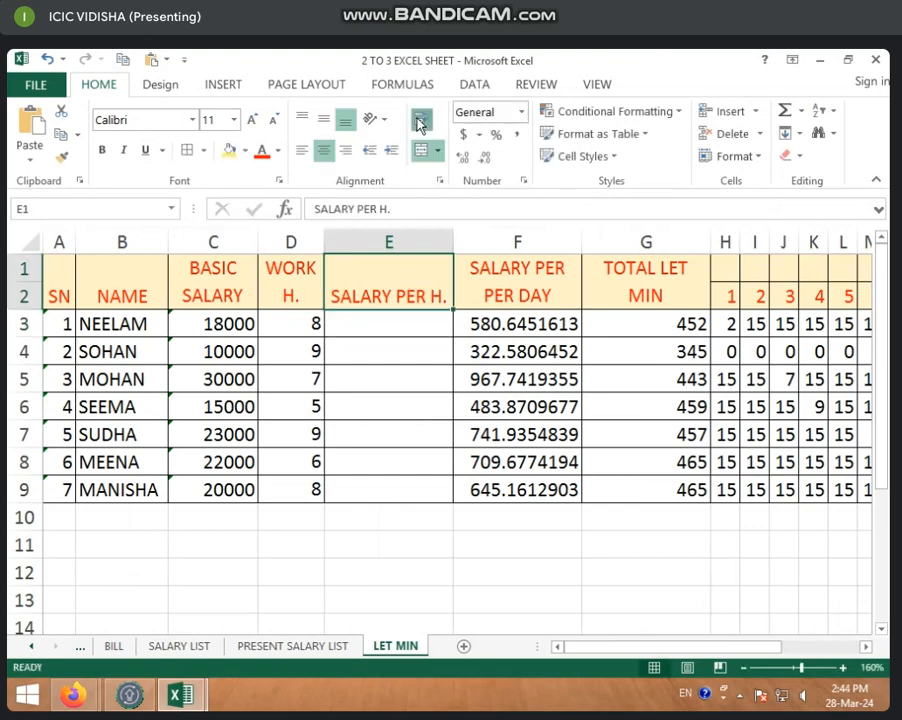
pyautogui.click(448, 243)
pyautogui.moveTo(450, 243); pyautogui.dragTo(402, 248)
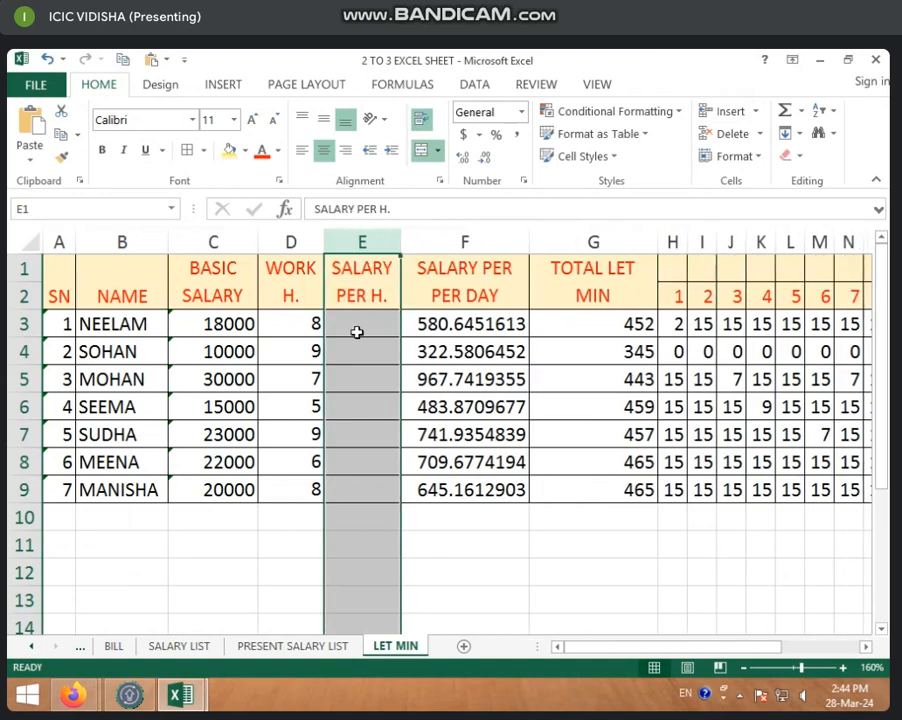
# Step: Calculate the first employee's salary per hour in E3 with the formula =F3/D3
pyautogui.click(357, 331)
pyautogui.write('=')
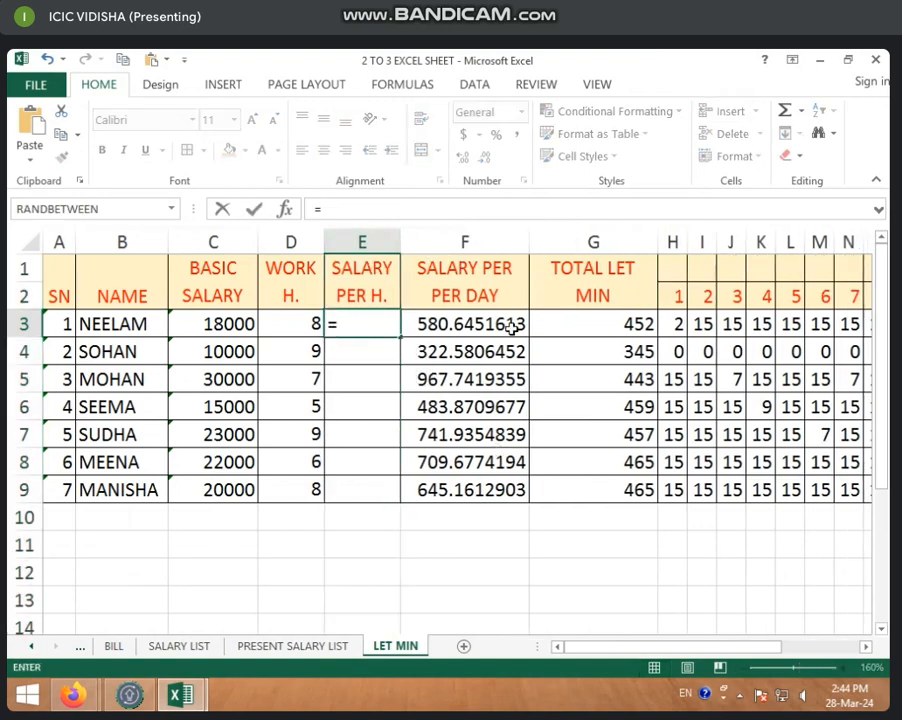
pyautogui.click(458, 326)
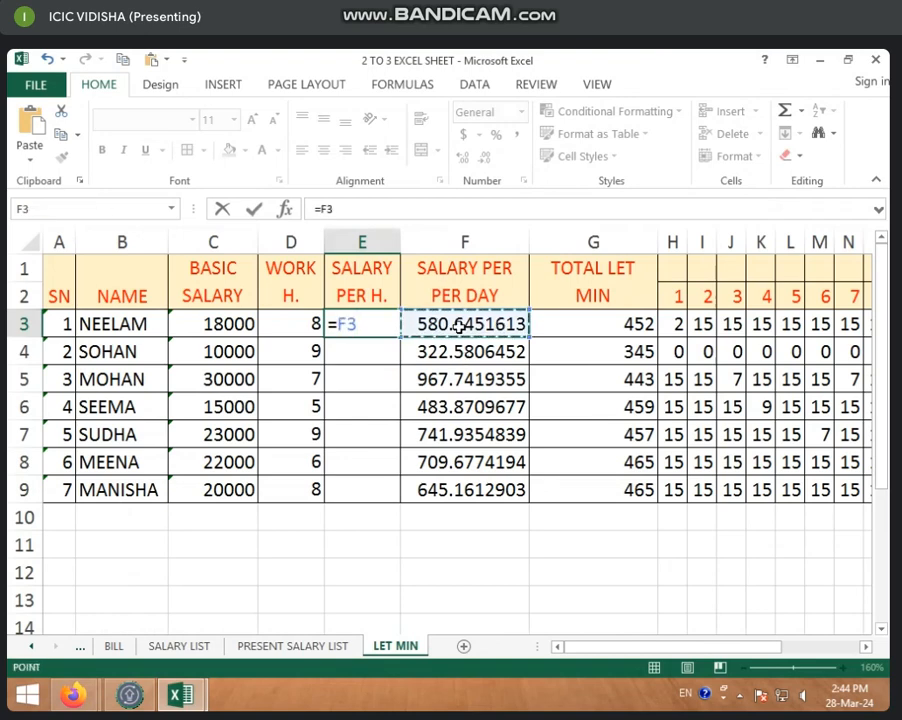
pyautogui.write('/')
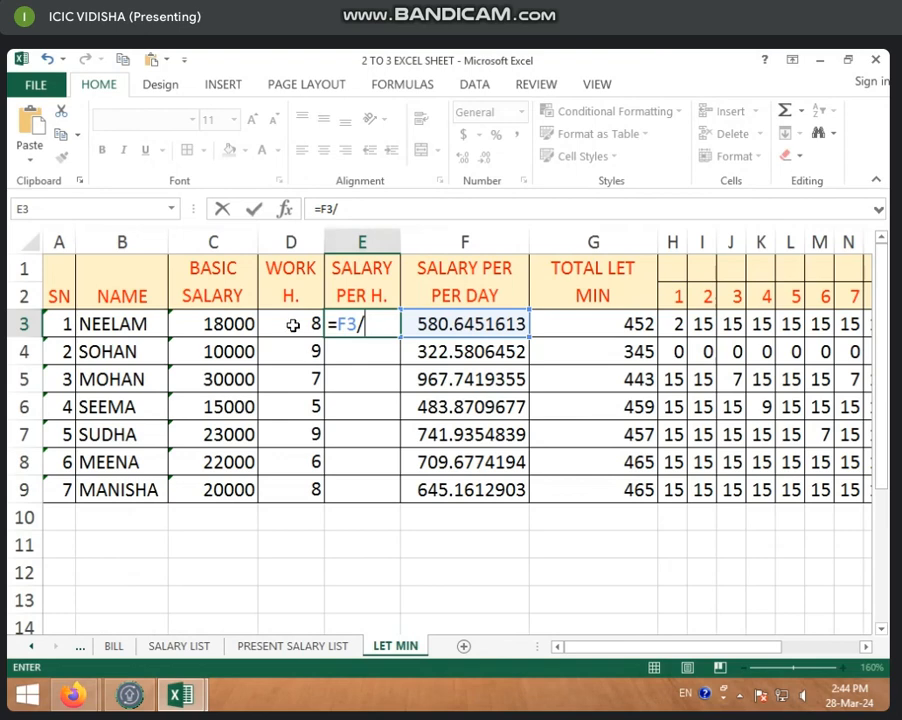
pyautogui.click(293, 324)
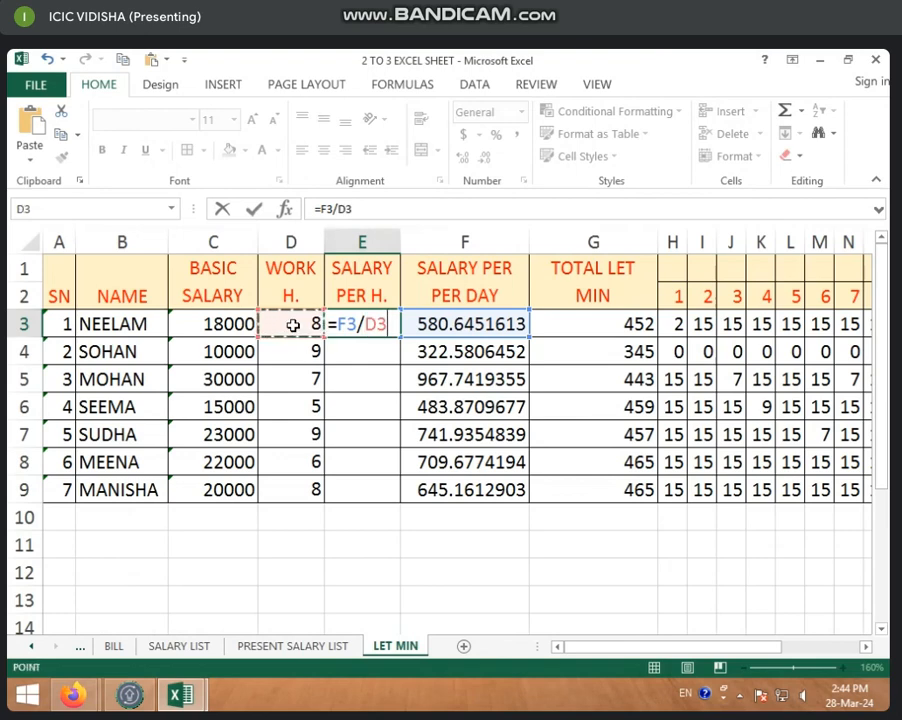
pyautogui.press('Return')
# Step: Re-enter =F3/D3 in E3 to divide the daily salary by the work hours, and fill it down to E9
pyautogui.click(388, 334)
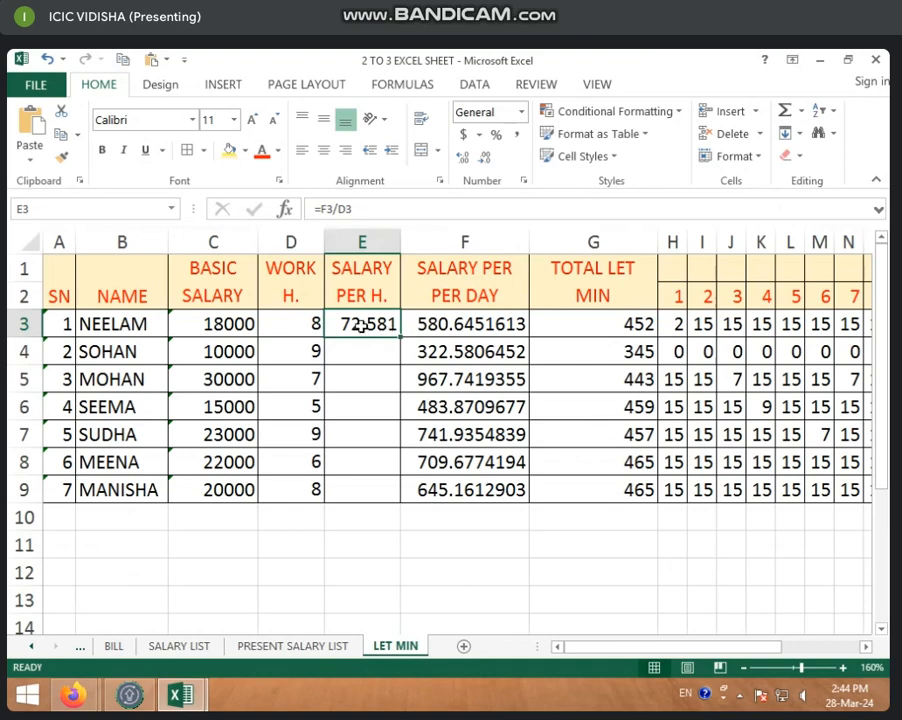
pyautogui.write('=')
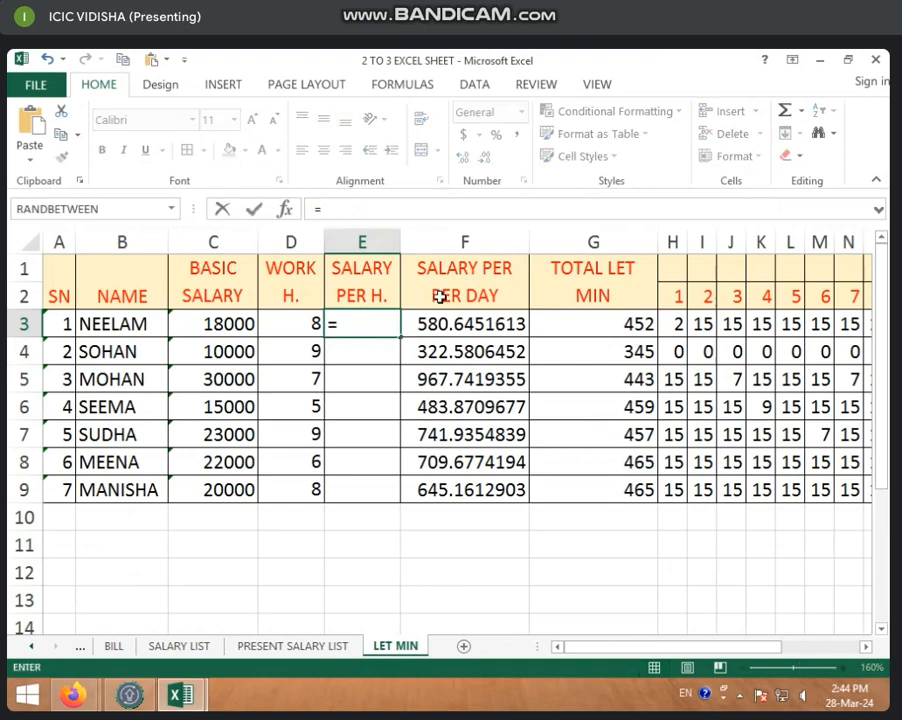
pyautogui.click(480, 323)
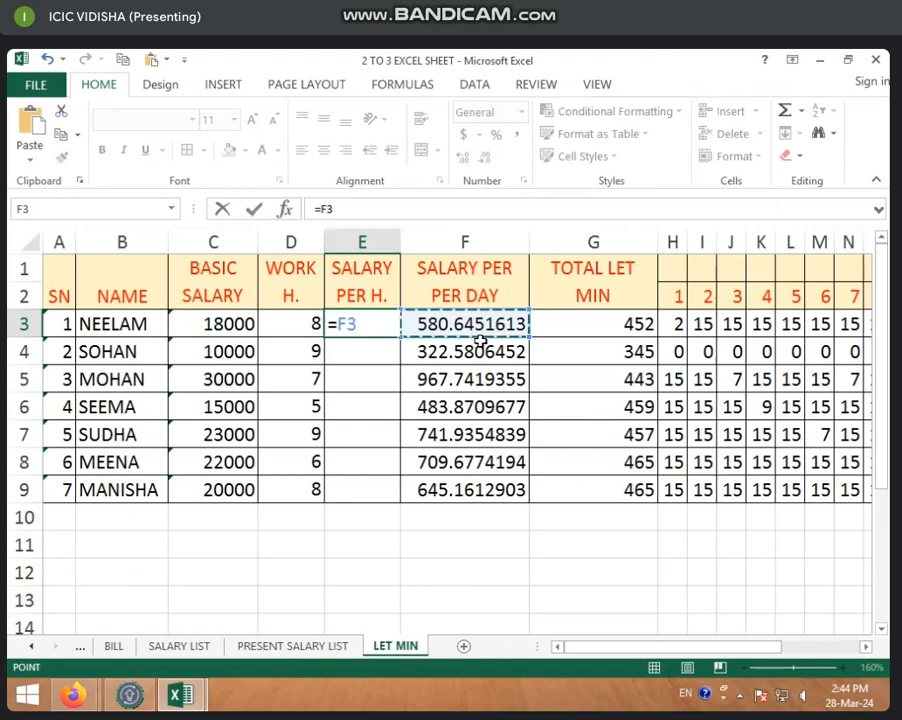
pyautogui.write('/')
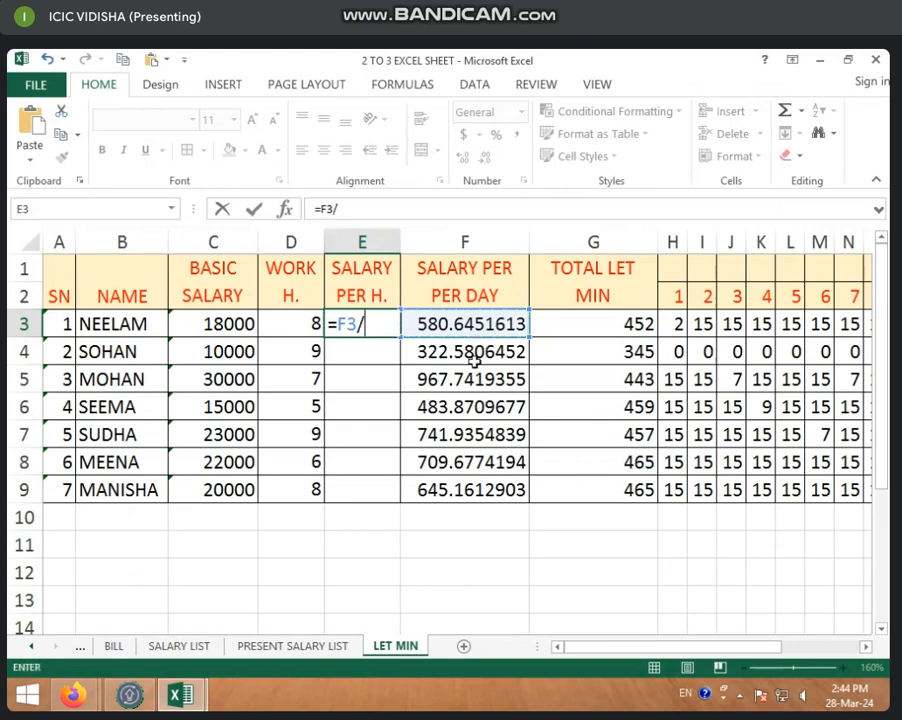
pyautogui.click(287, 324)
pyautogui.press('Return')
pyautogui.click(393, 323)
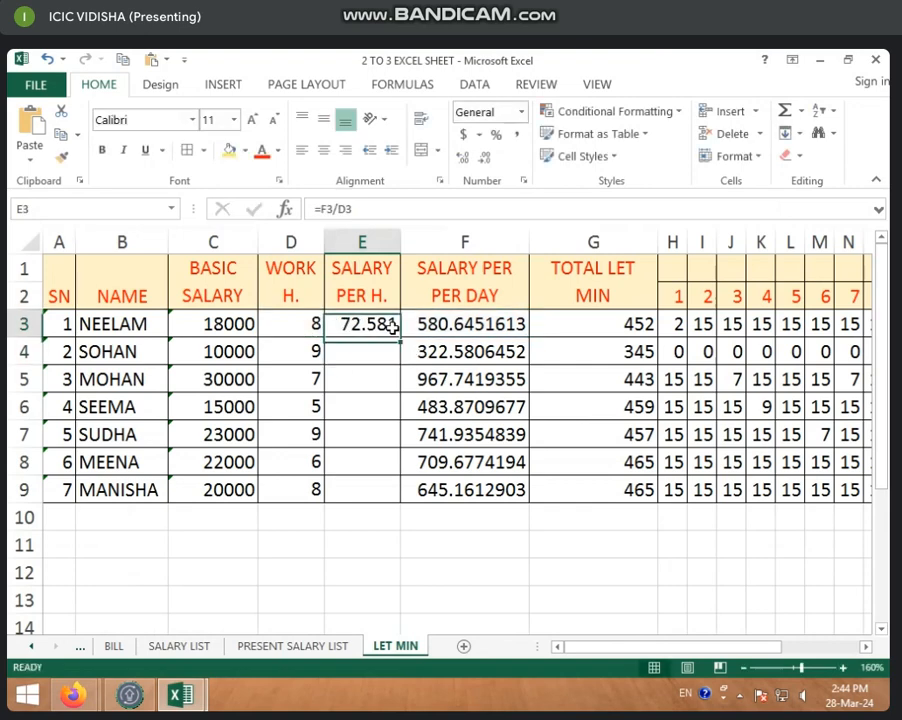
pyautogui.moveTo(401, 337); pyautogui.dragTo(405, 491)
# Step: Insert a blank column before the SALARY PER PER DAY column
pyautogui.click(412, 294)
pyautogui.click(450, 240)
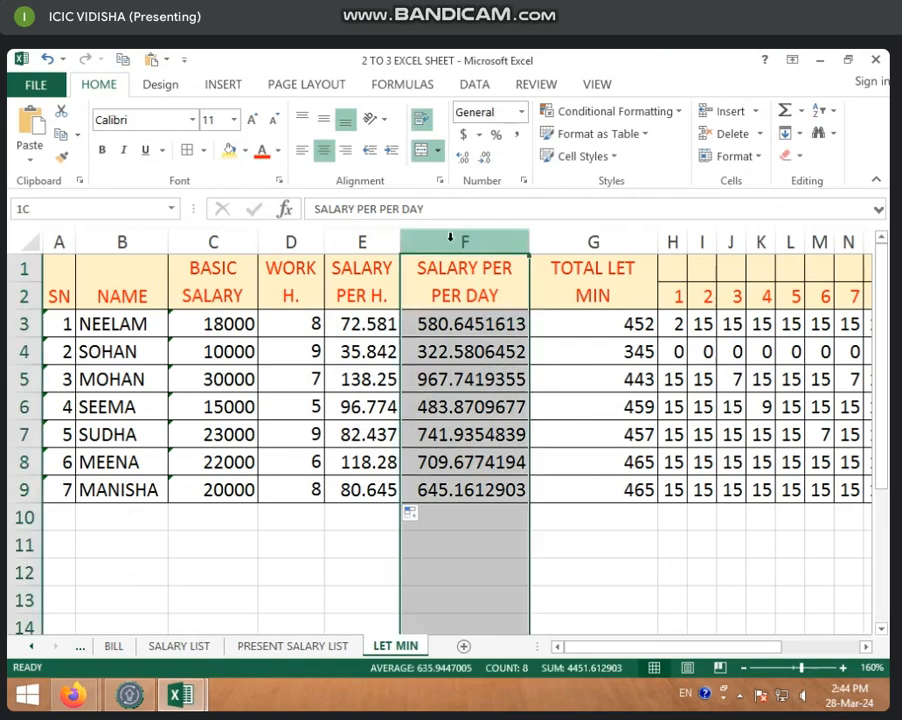
pyautogui.rightClick(450, 239)
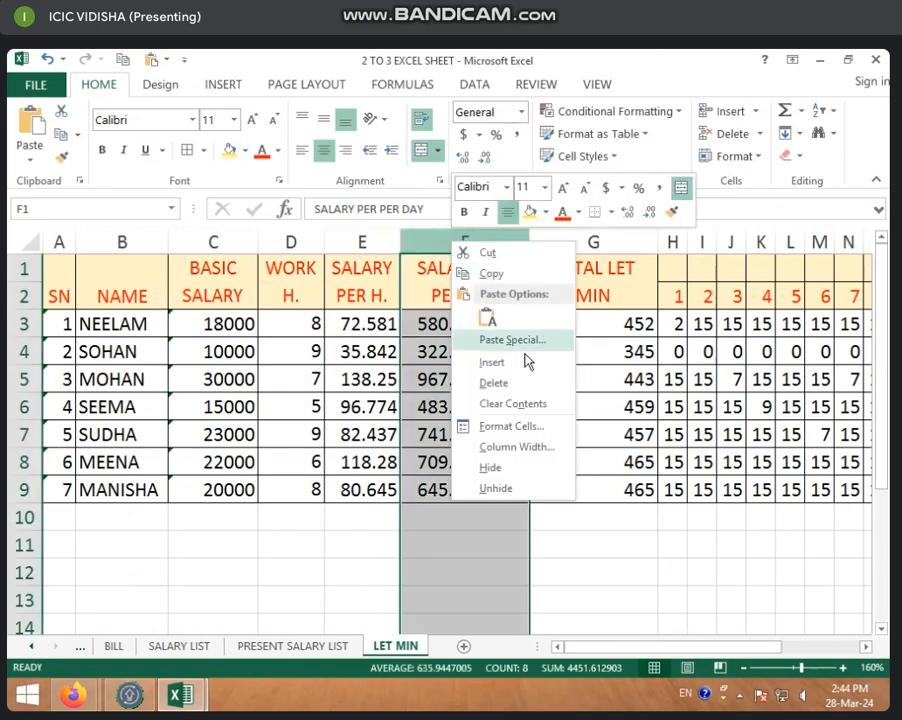
pyautogui.click(514, 363)
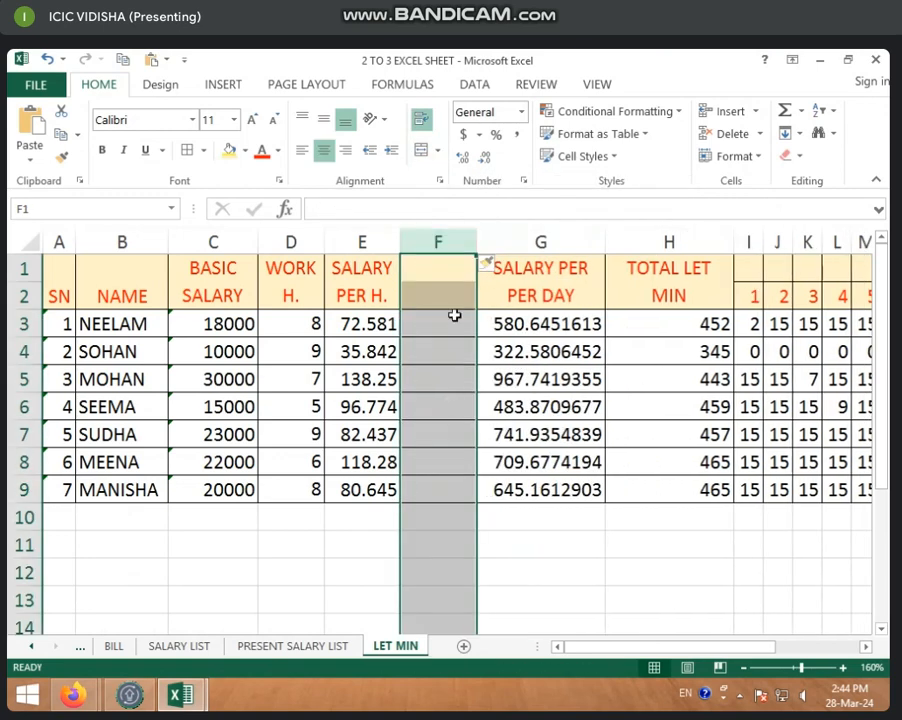
# Step: Merge and center the header cells F1:F2 of the new blank column
pyautogui.click(451, 318)
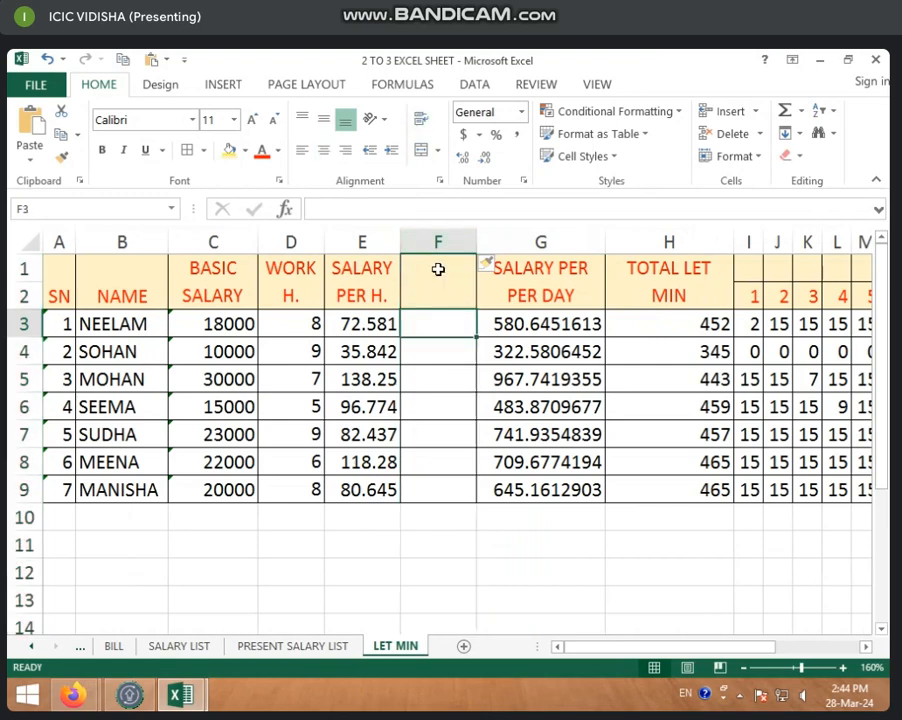
pyautogui.click(438, 269)
pyautogui.moveTo(438, 270); pyautogui.dragTo(438, 296)
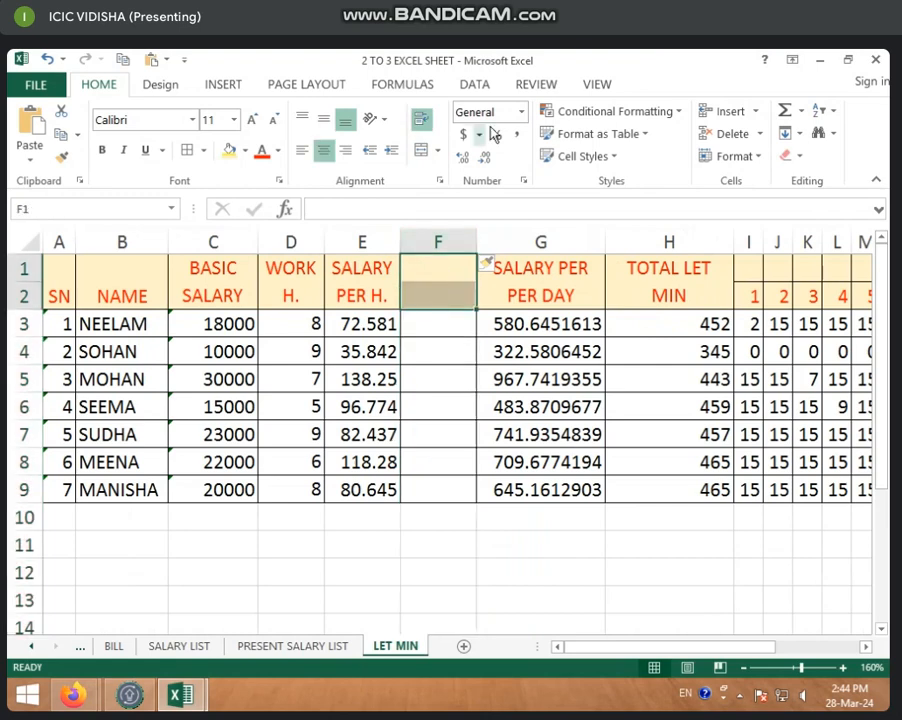
pyautogui.click(424, 149)
pyautogui.click(497, 334)
# Step: Enter LET MIN SALARY as the header of column F
pyautogui.click(452, 288)
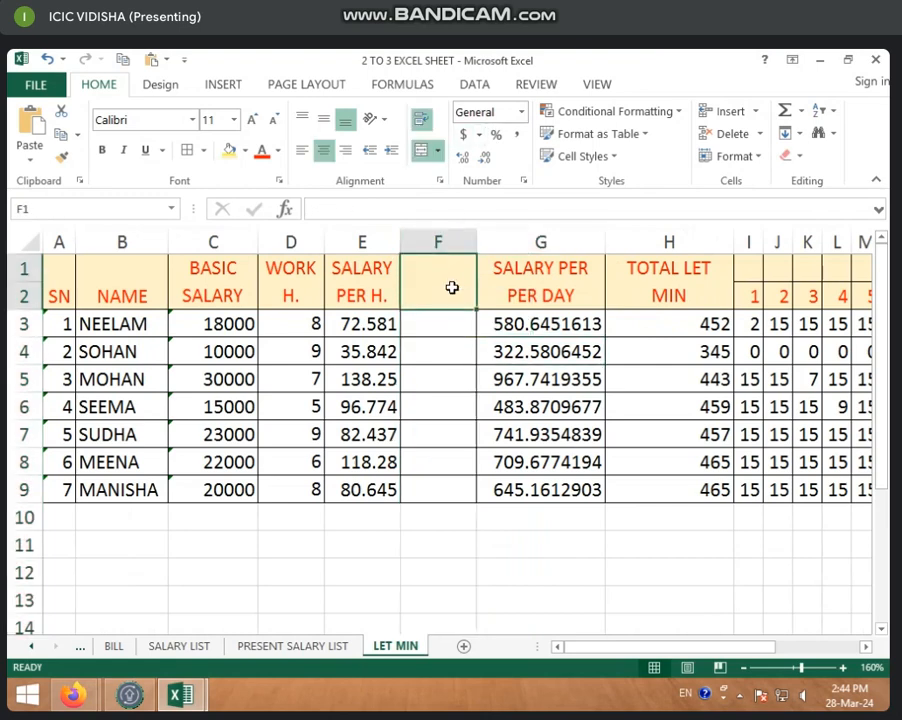
pyautogui.write('TOA')
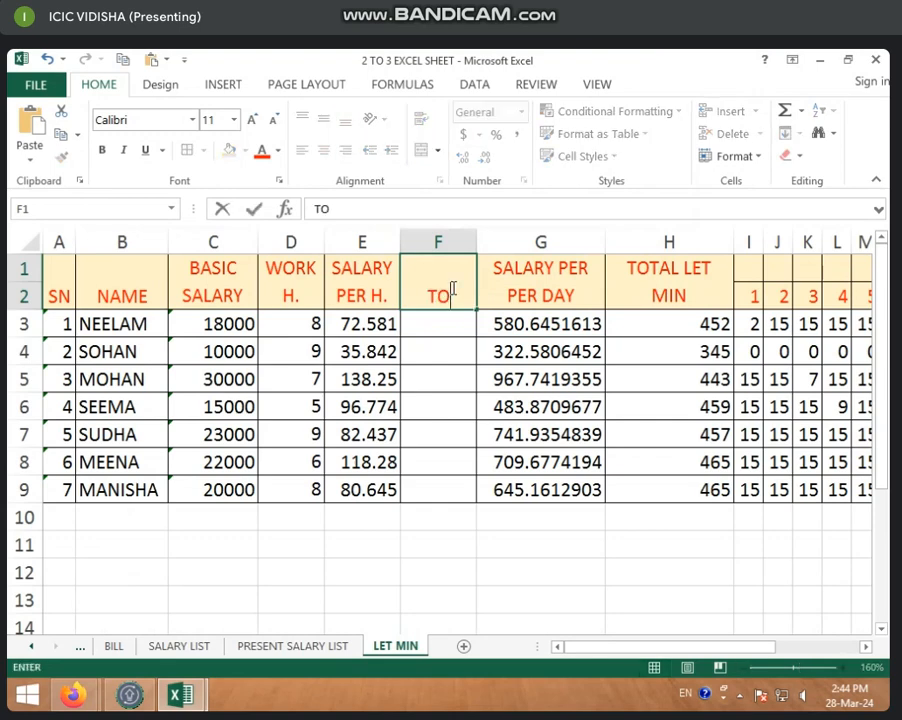
pyautogui.press('BackSpace')
pyautogui.press('BackSpace')
pyautogui.write('ET MIN')
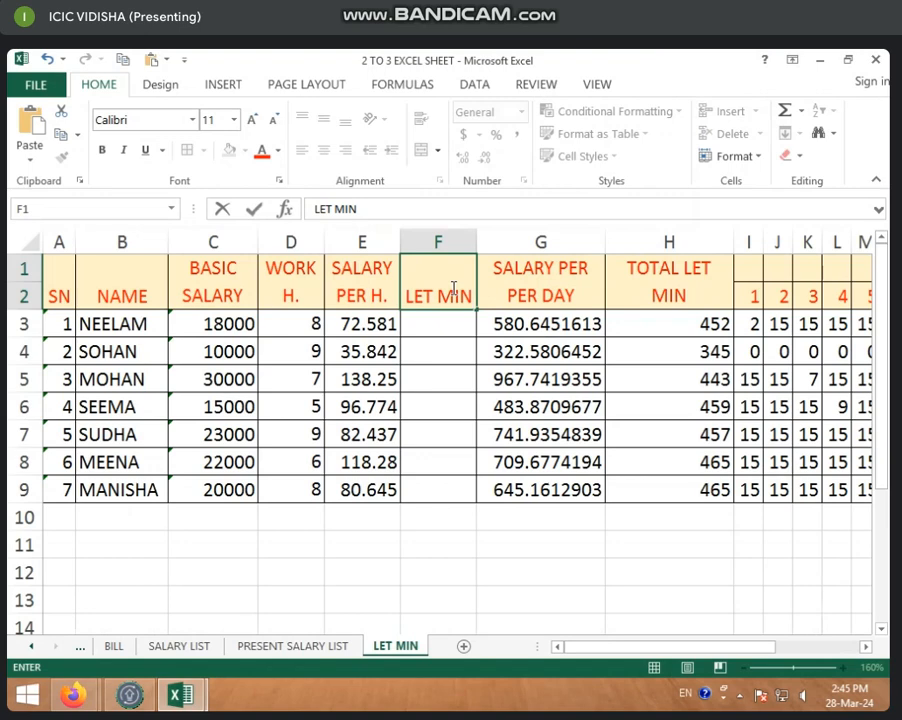
pyautogui.write(' SALARY')
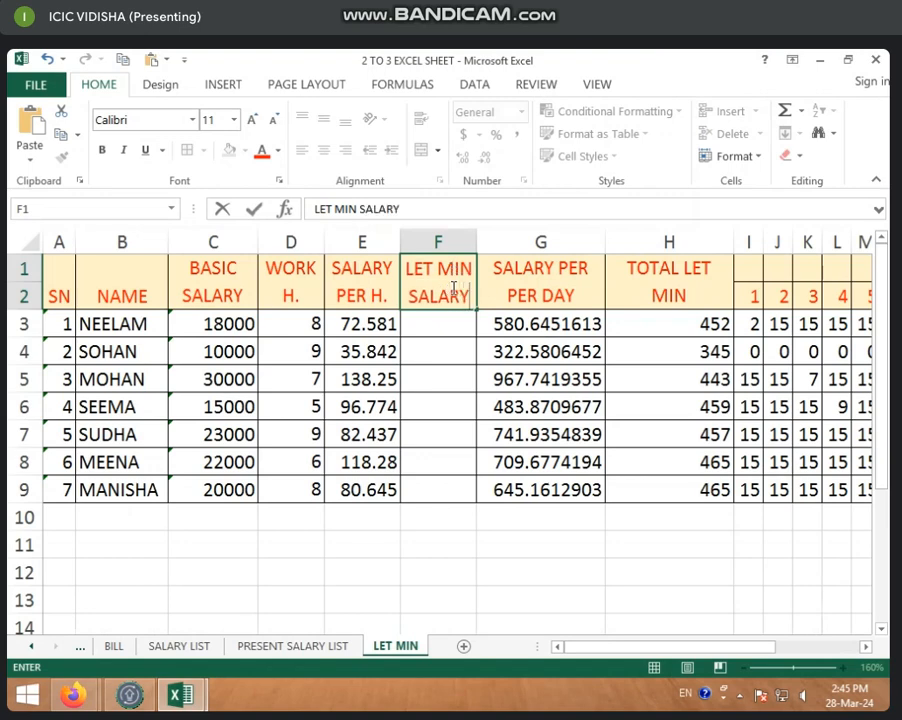
pyautogui.press('Return')
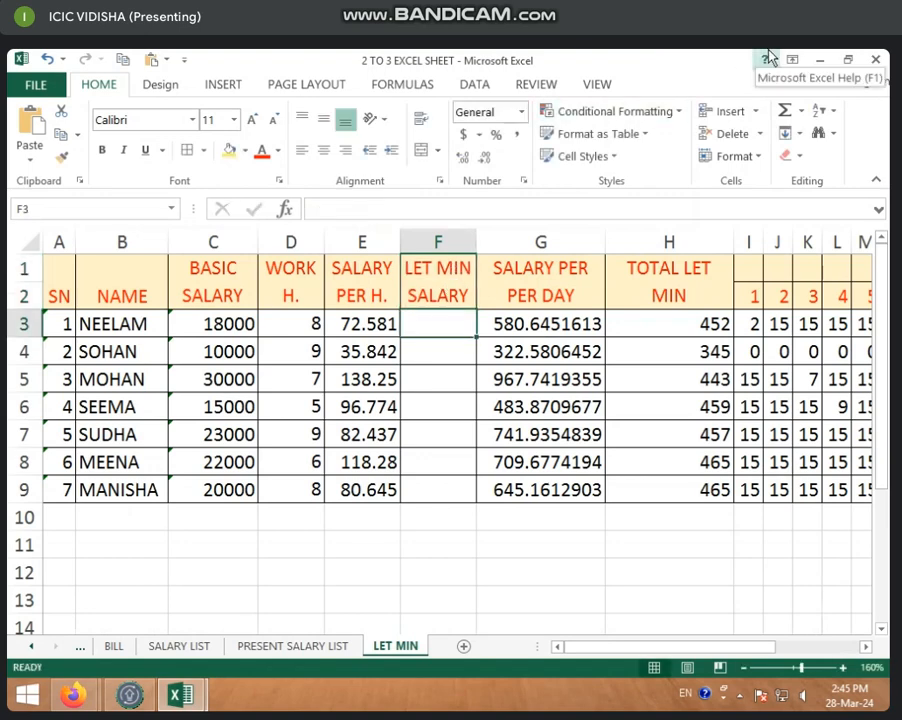
# Step: Replace the column F header with PER MIN SALARY
pyautogui.write('=')
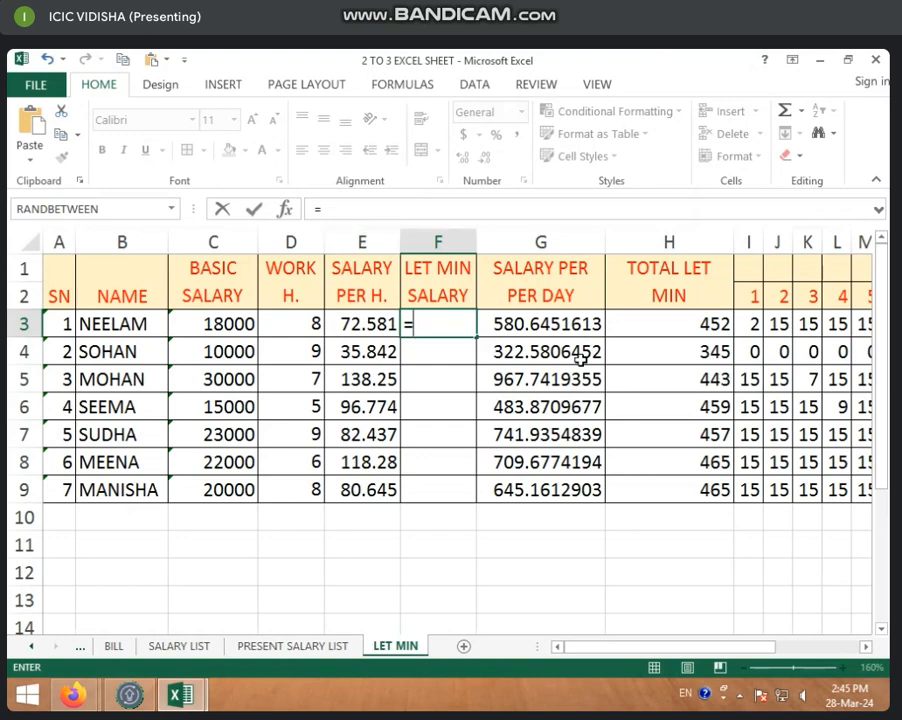
pyautogui.press('BackSpace')
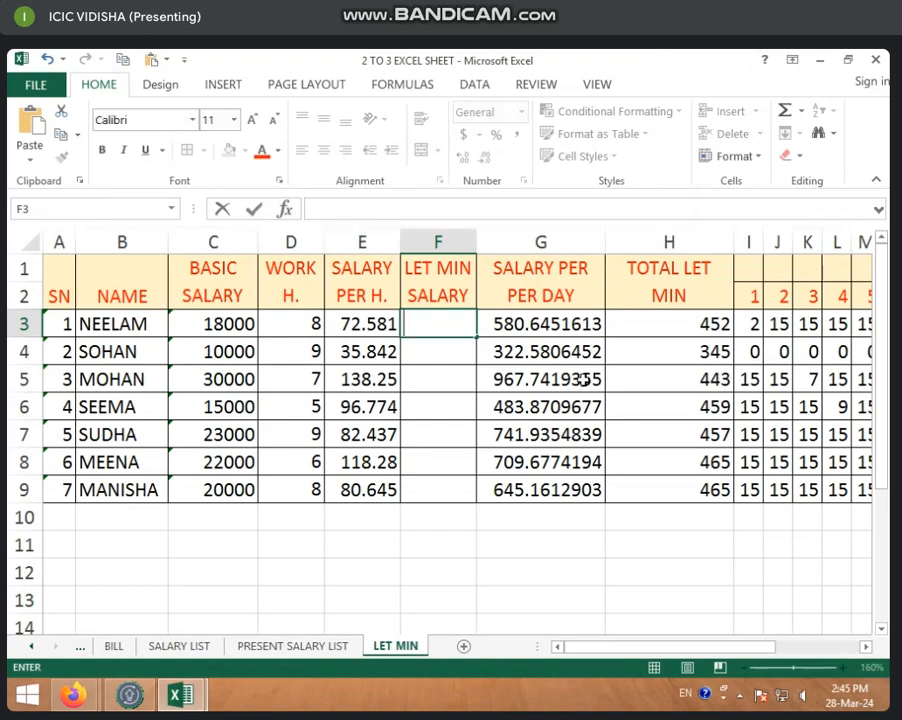
pyautogui.click(452, 295)
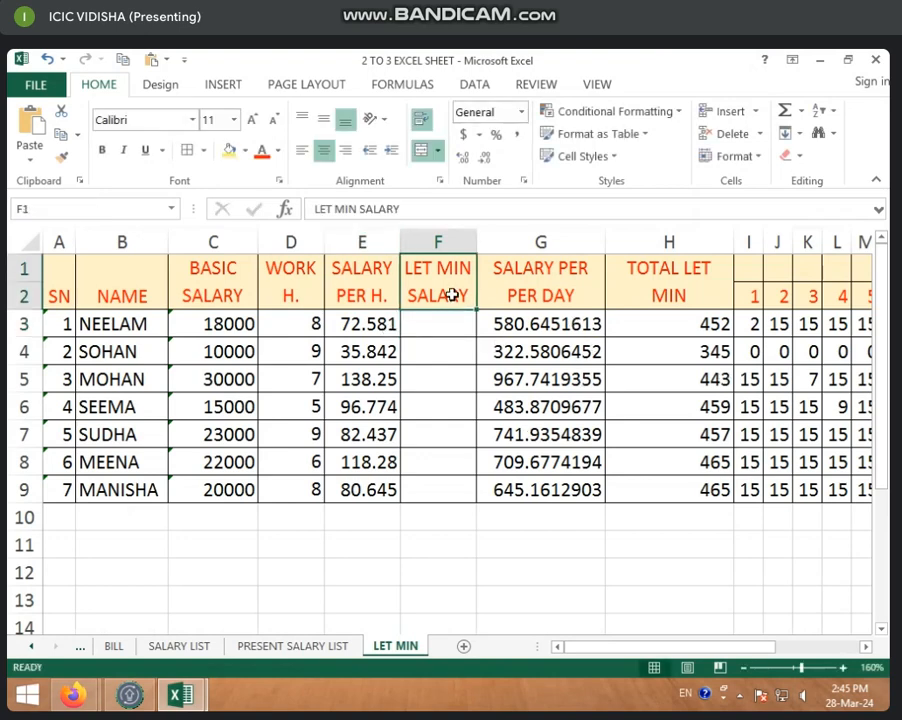
pyautogui.write('PER')
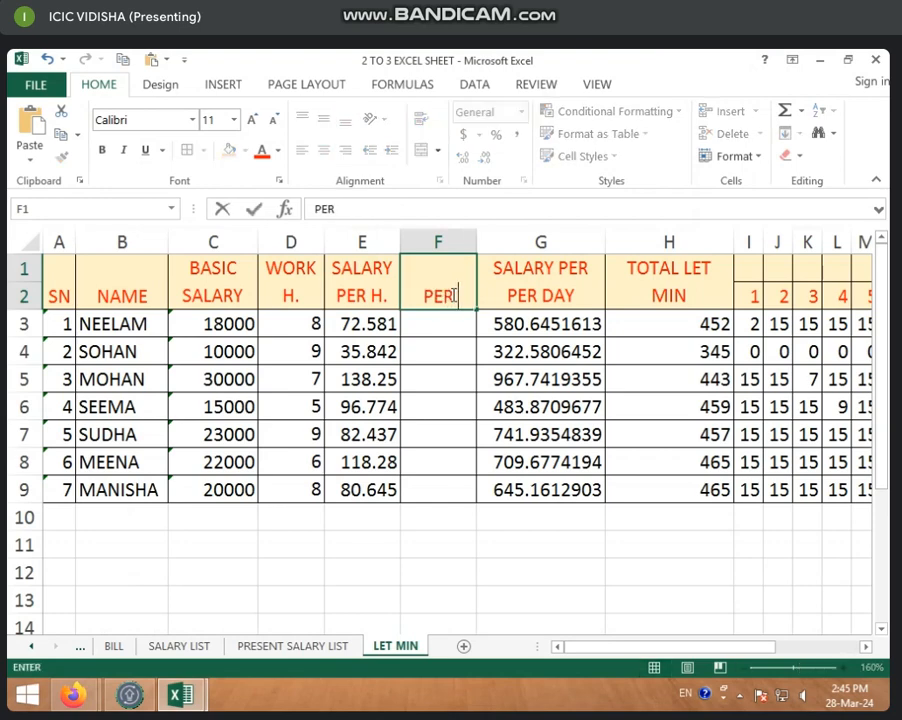
pyautogui.write(' MIN SALARY')
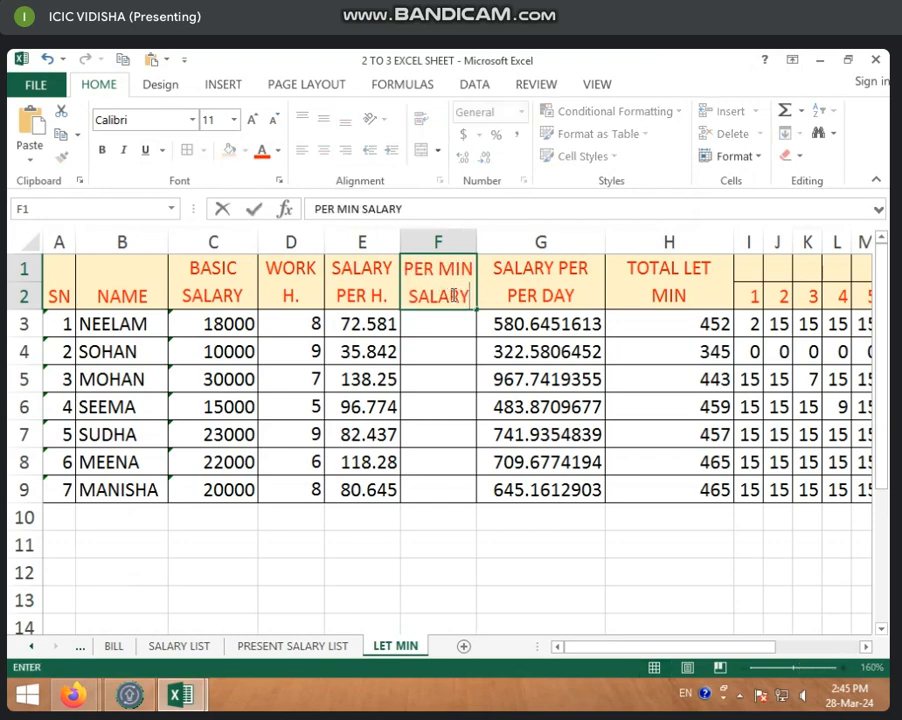
pyautogui.press('Return')
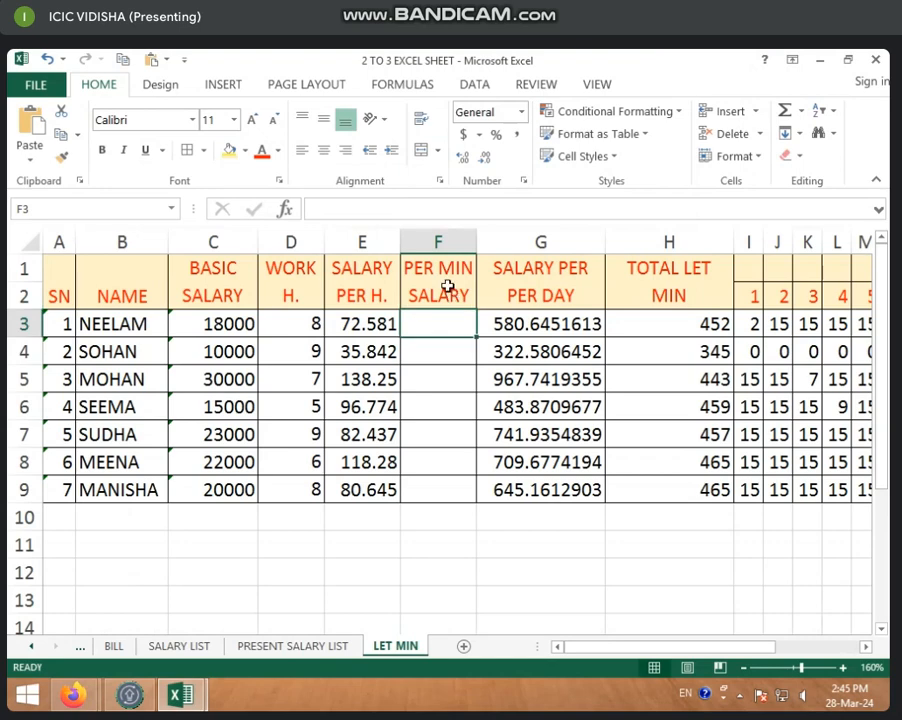
# Step: Calculate the salary per minute in F3 with =E3/60 and fill the formula down to F9
pyautogui.click(389, 323)
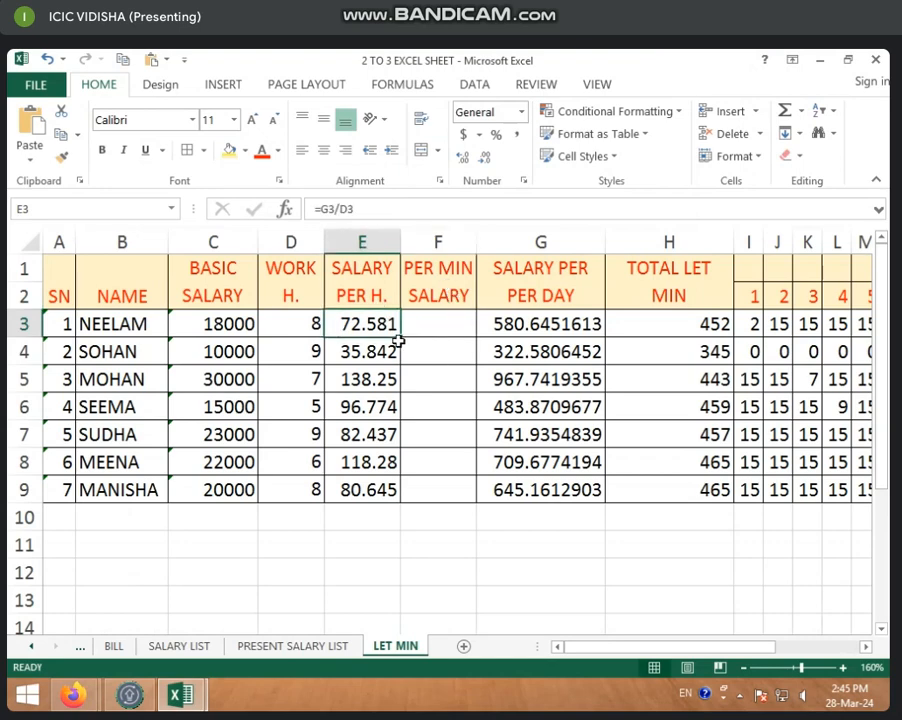
pyautogui.click(460, 323)
pyautogui.write('=')
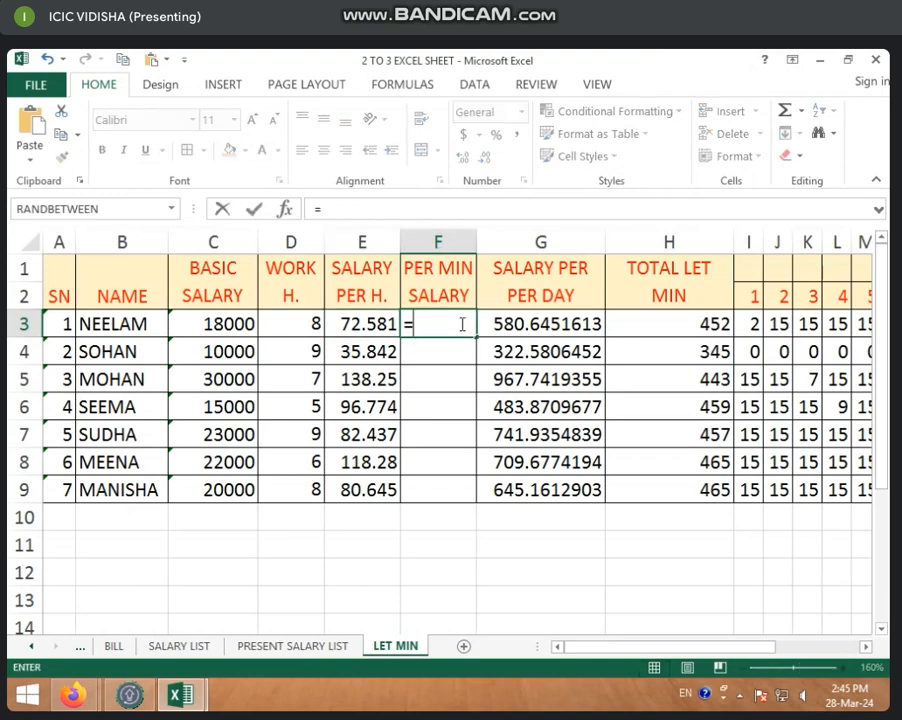
pyautogui.click(366, 324)
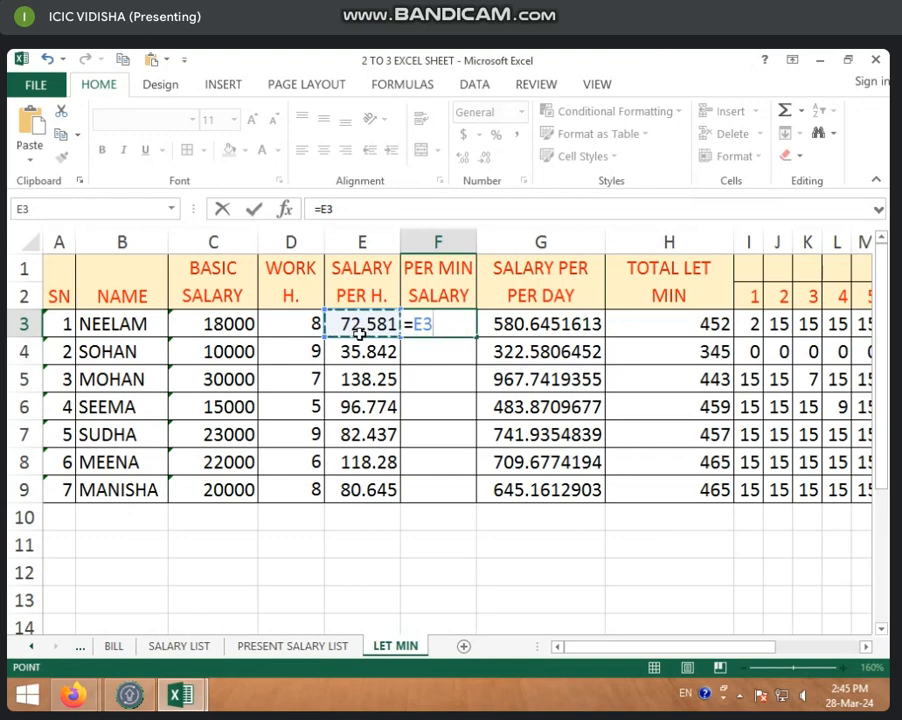
pyautogui.write('/60')
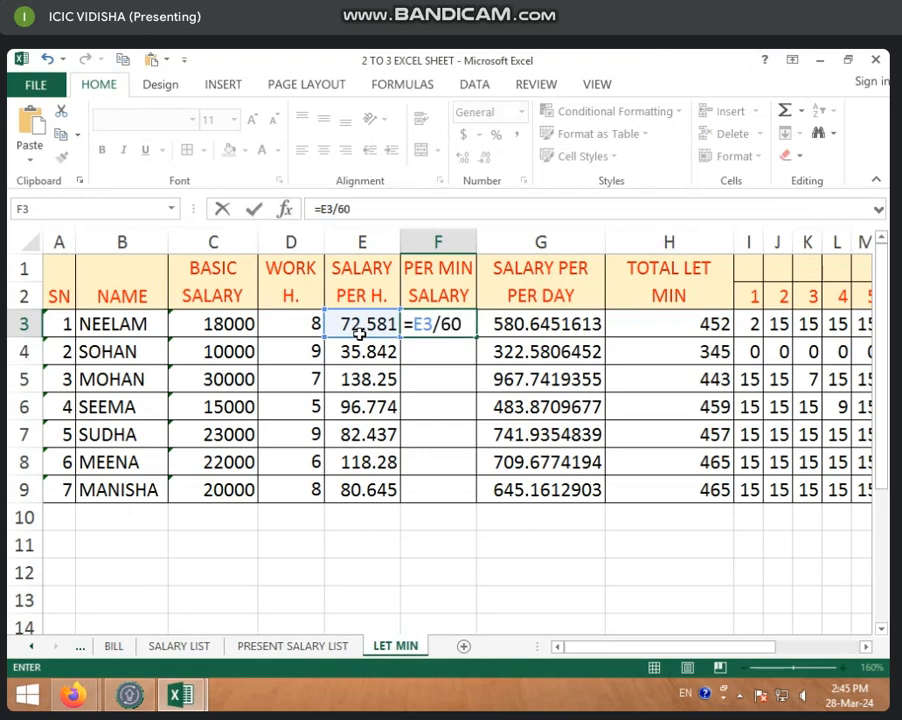
pyautogui.press('Return')
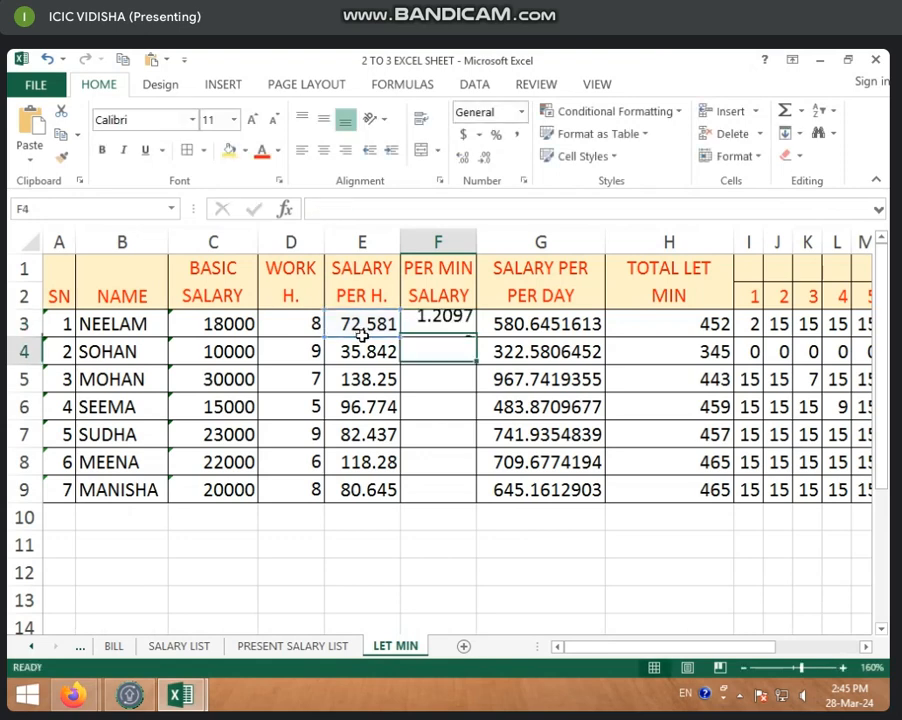
pyautogui.click(445, 326)
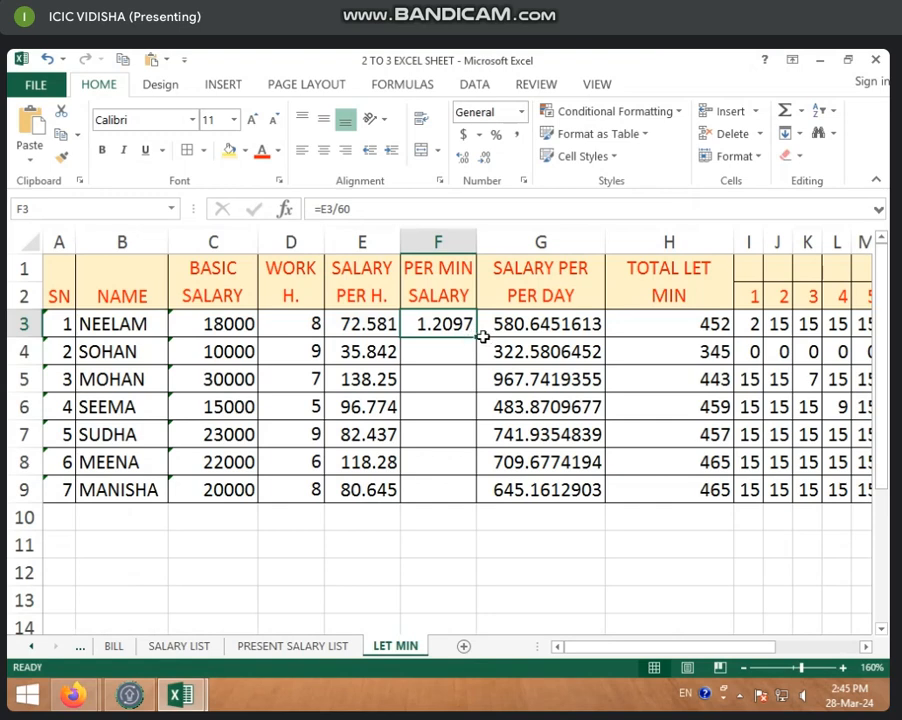
pyautogui.moveTo(478, 338); pyautogui.dragTo(463, 503)
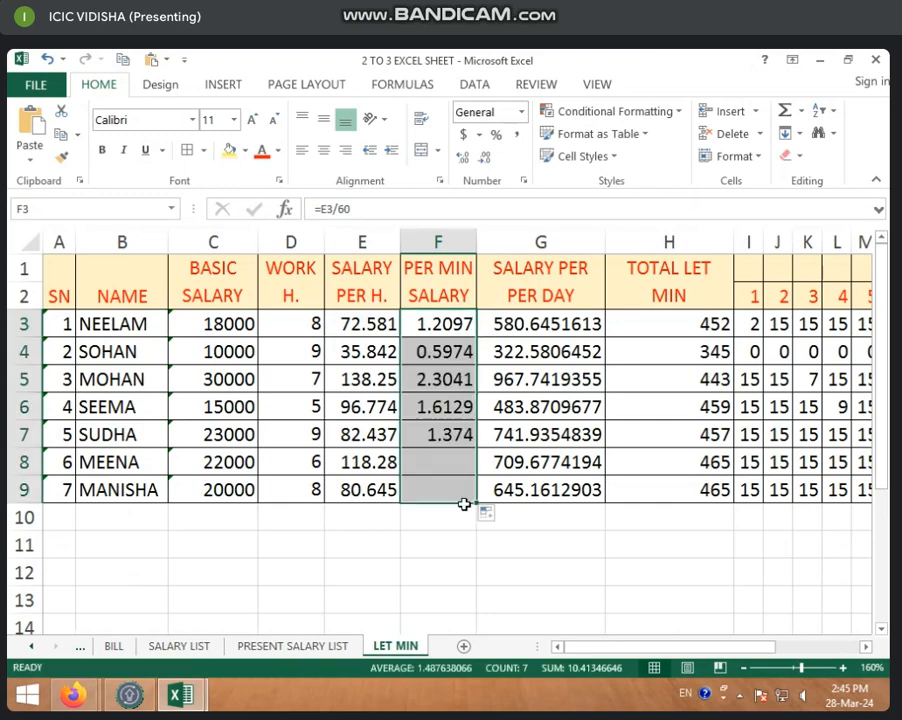
pyautogui.click(462, 462)
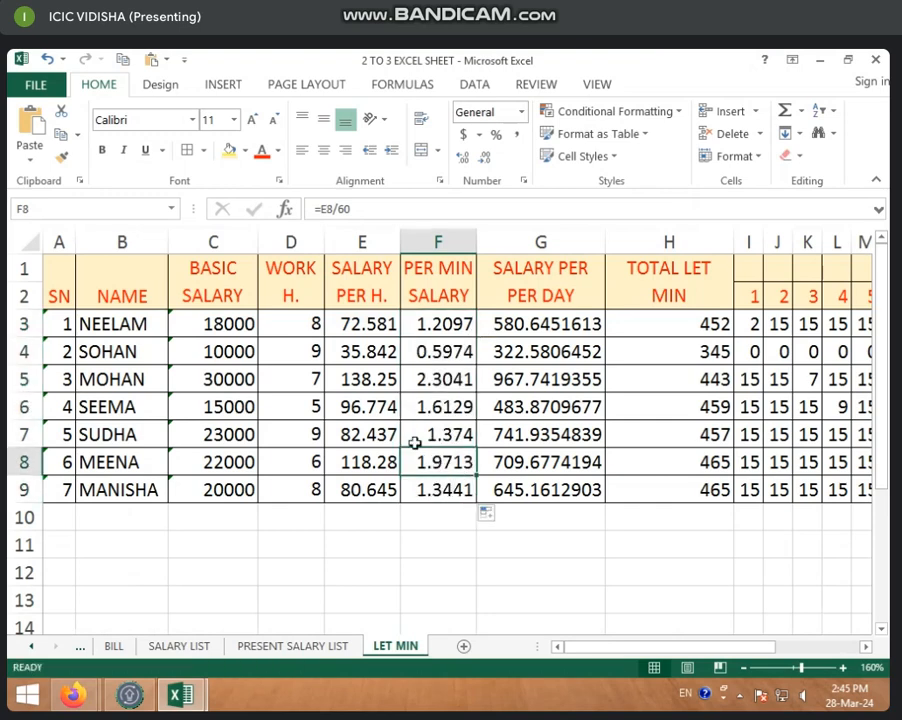
pyautogui.click(518, 302)
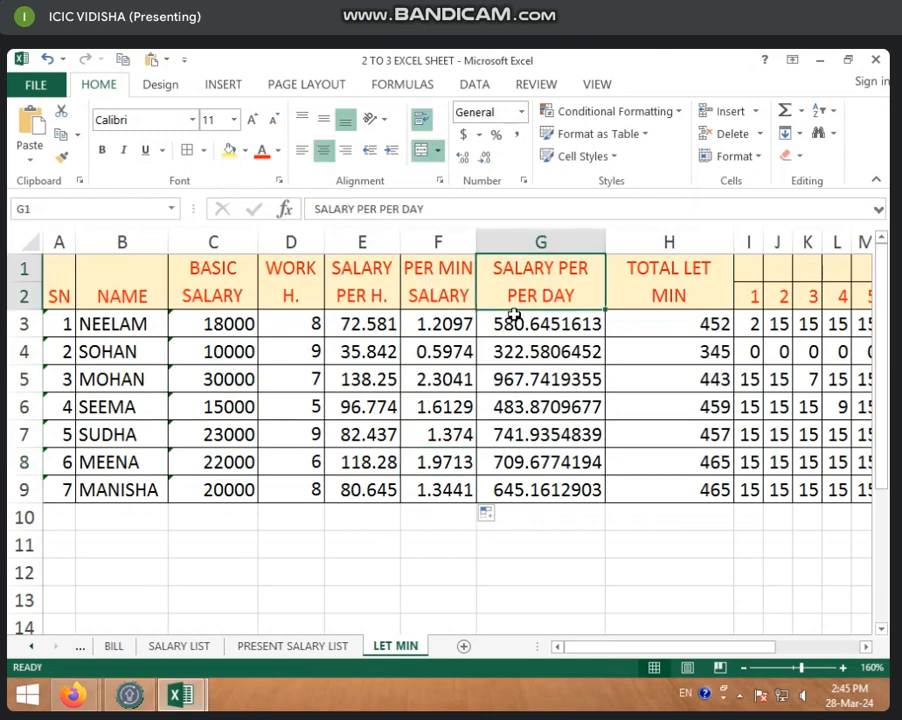
pyautogui.click(364, 292)
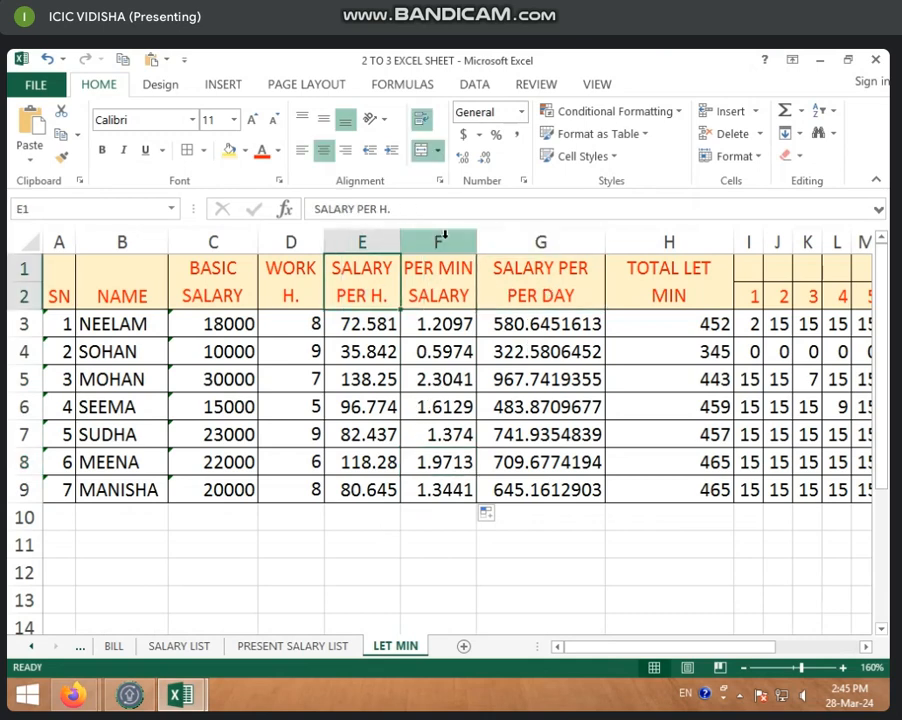
pyautogui.click(441, 298)
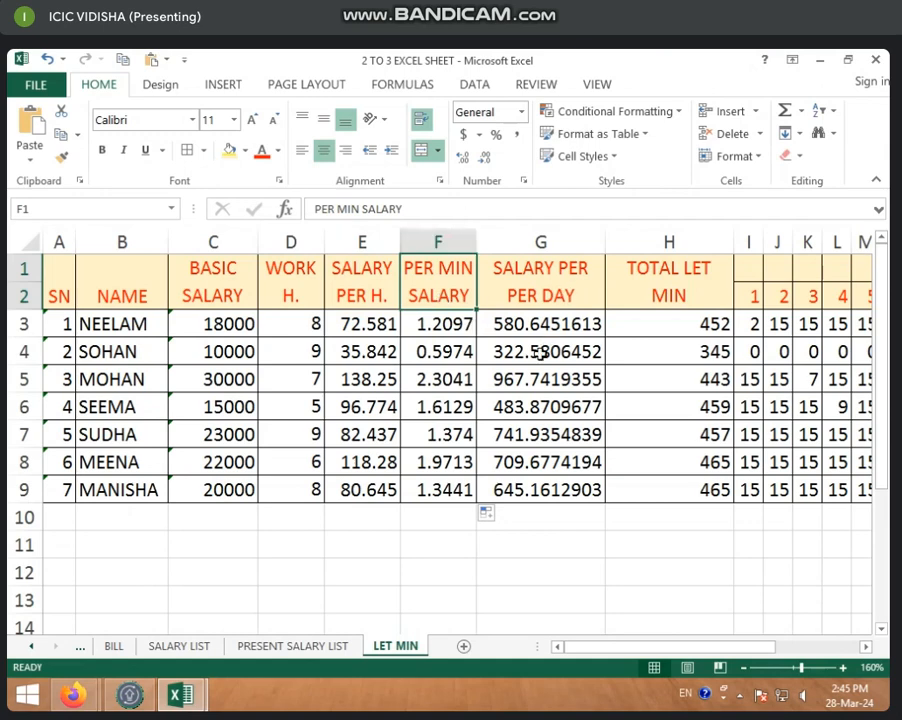
pyautogui.moveTo(690, 318); pyautogui.dragTo(663, 493)
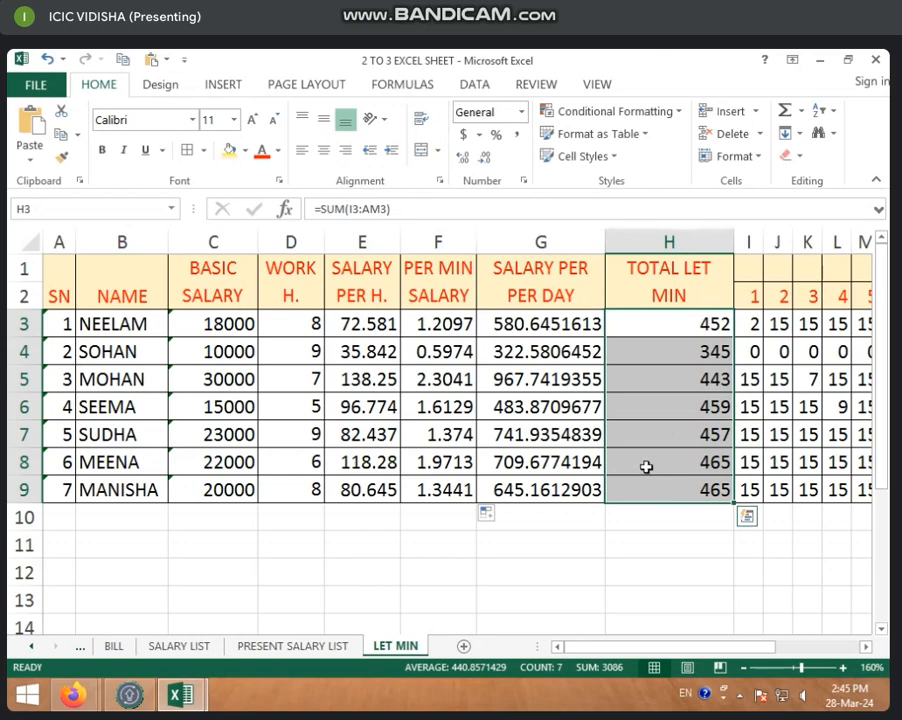
# Step: Insert a blank column H directly before the TOTAL LET MIN column
pyautogui.click(447, 236)
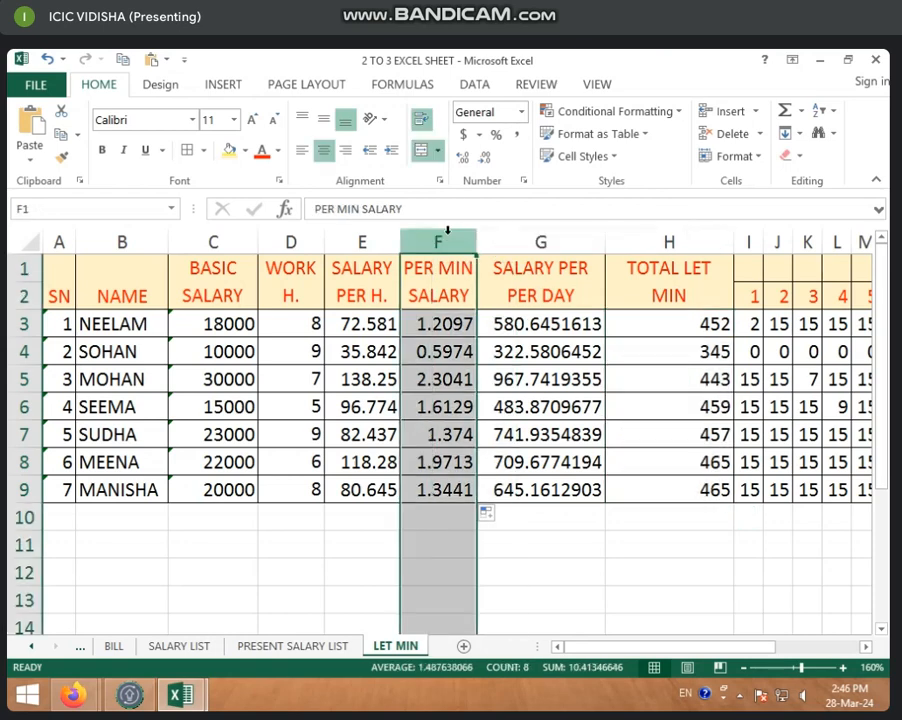
pyautogui.rightClick(665, 242)
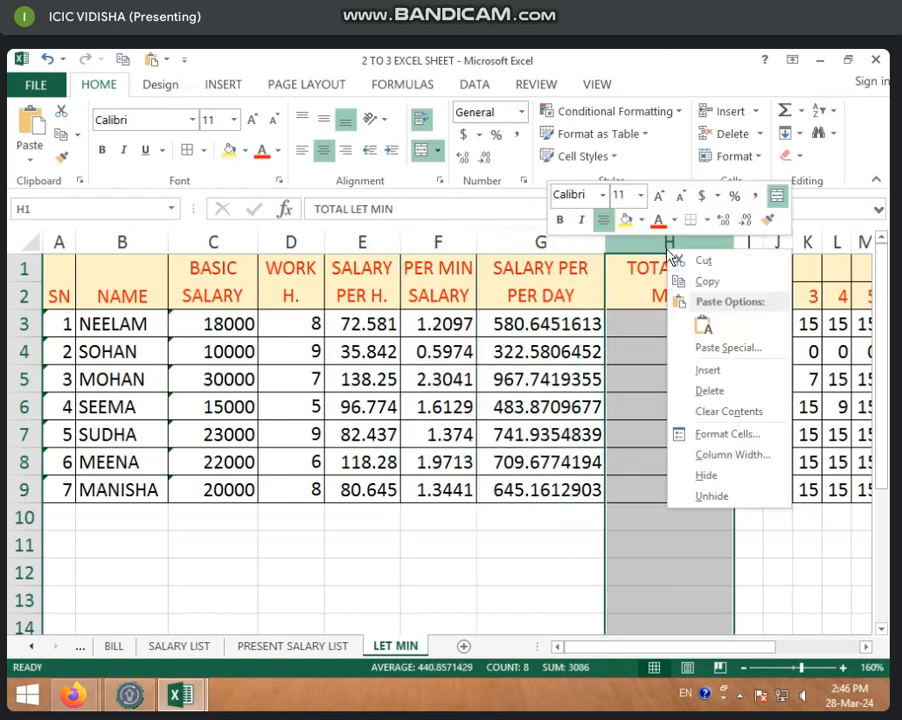
pyautogui.click(740, 370)
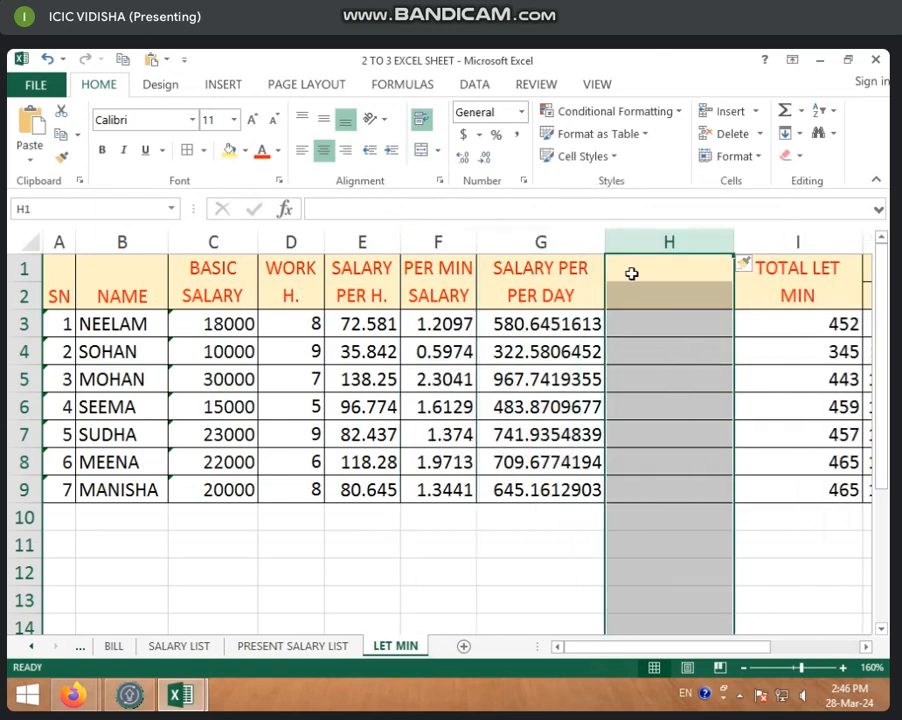
# Step: Narrow the WORK H. column D so that its header wraps more tightly
pyautogui.click(234, 403)
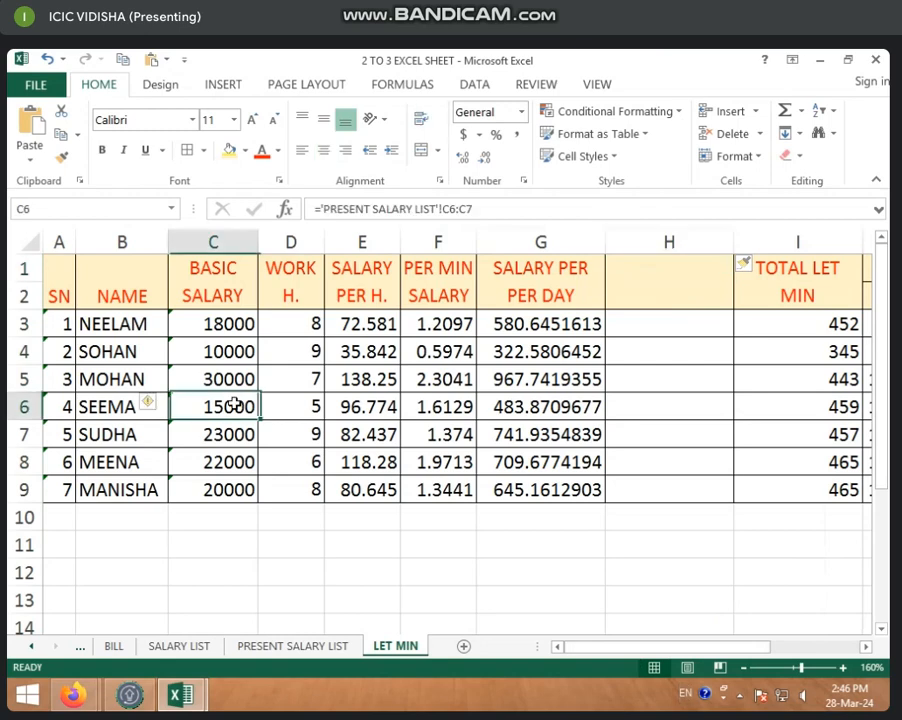
pyautogui.moveTo(617, 647); pyautogui.dragTo(625, 648)
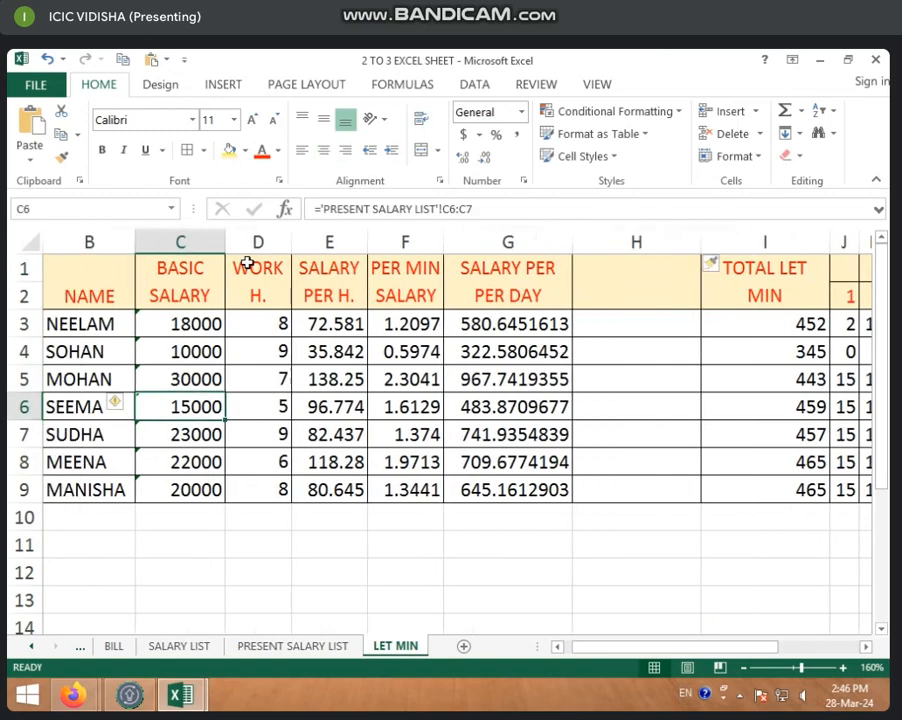
pyautogui.click(292, 243)
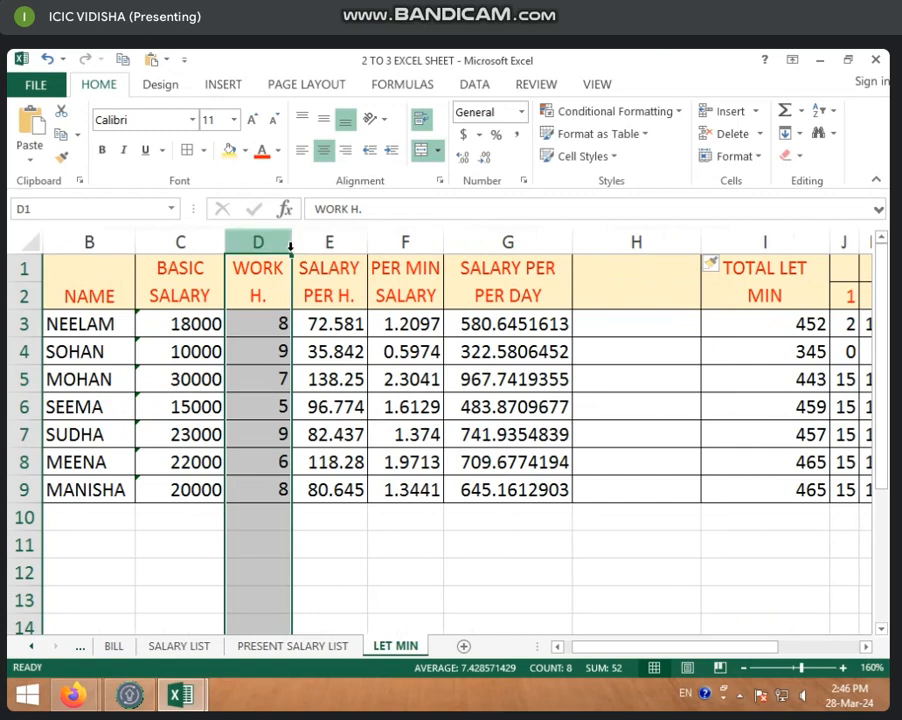
pyautogui.moveTo(291, 250); pyautogui.dragTo(268, 247)
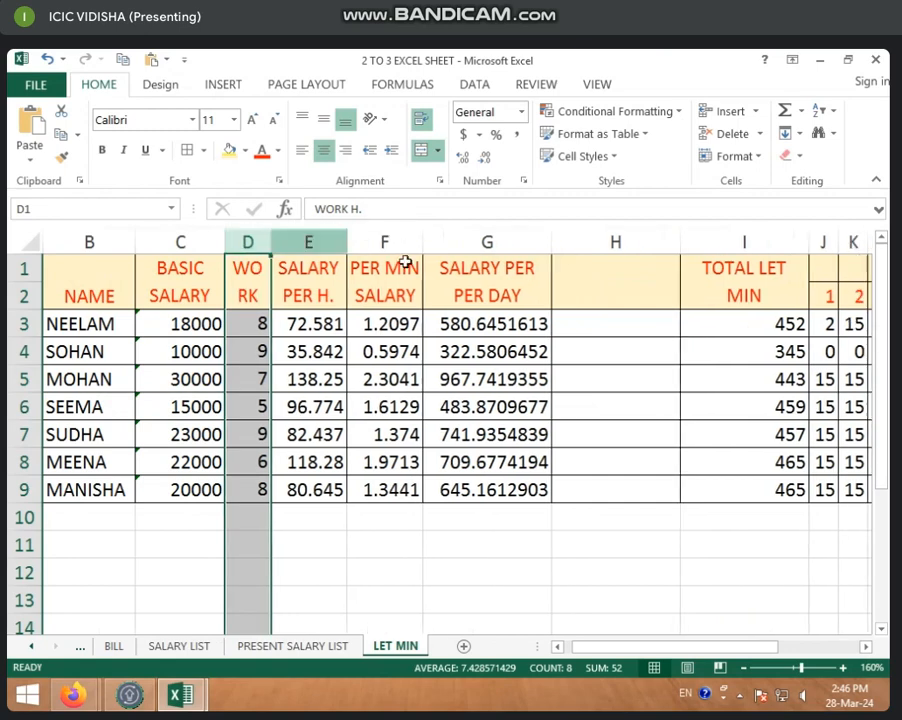
# Step: Merge and center the header cells H1:H2 of the new blank column
pyautogui.click(634, 302)
pyautogui.moveTo(614, 268); pyautogui.dragTo(612, 292)
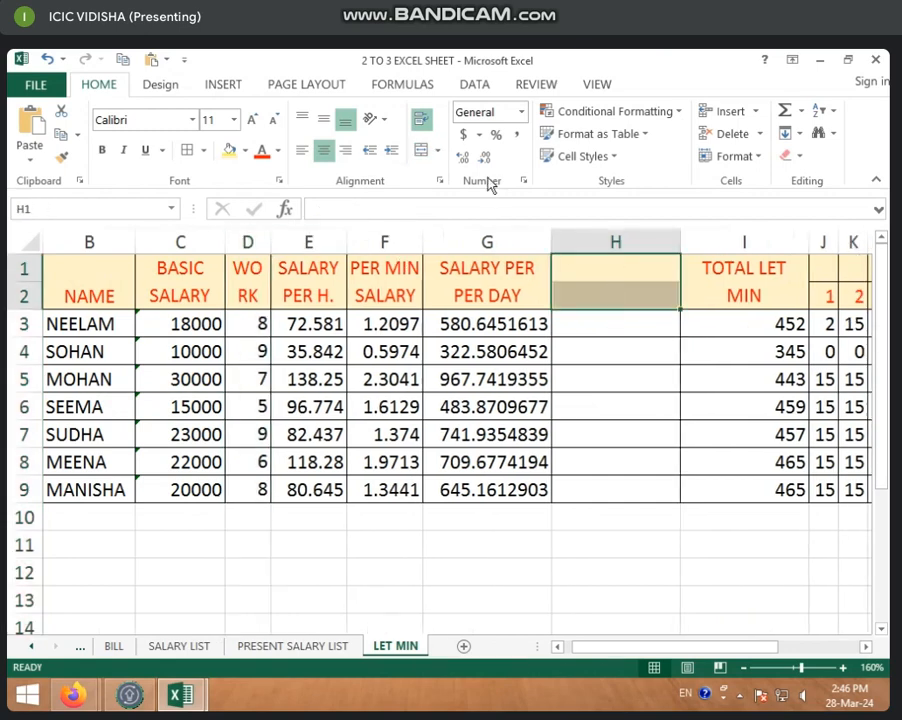
pyautogui.click(425, 150)
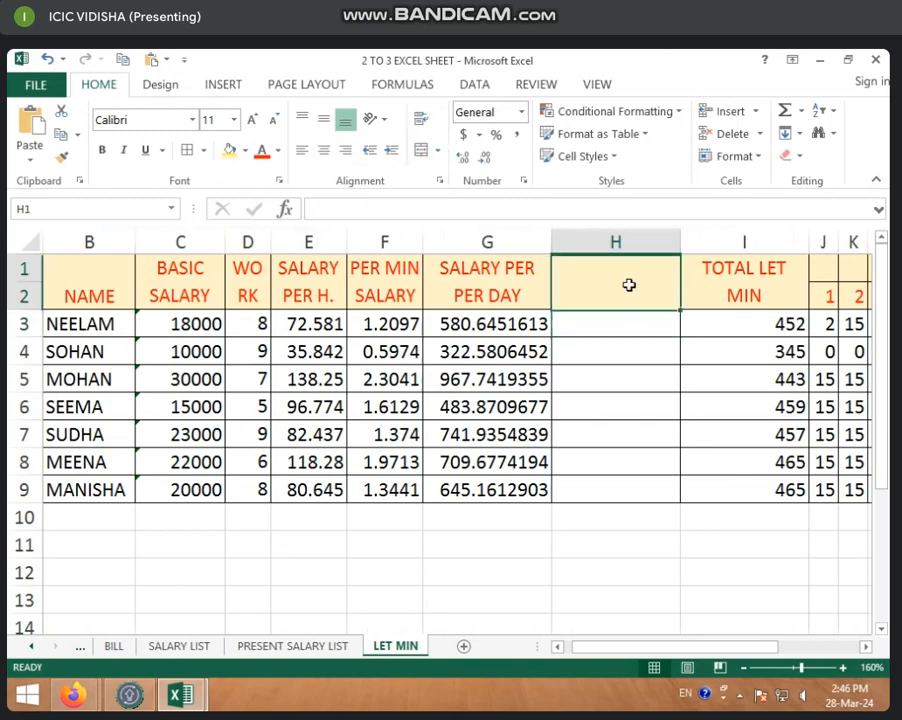
# Step: Enter TOTAL LET MIN SALARY as the header of column H
pyautogui.write('TOATL')
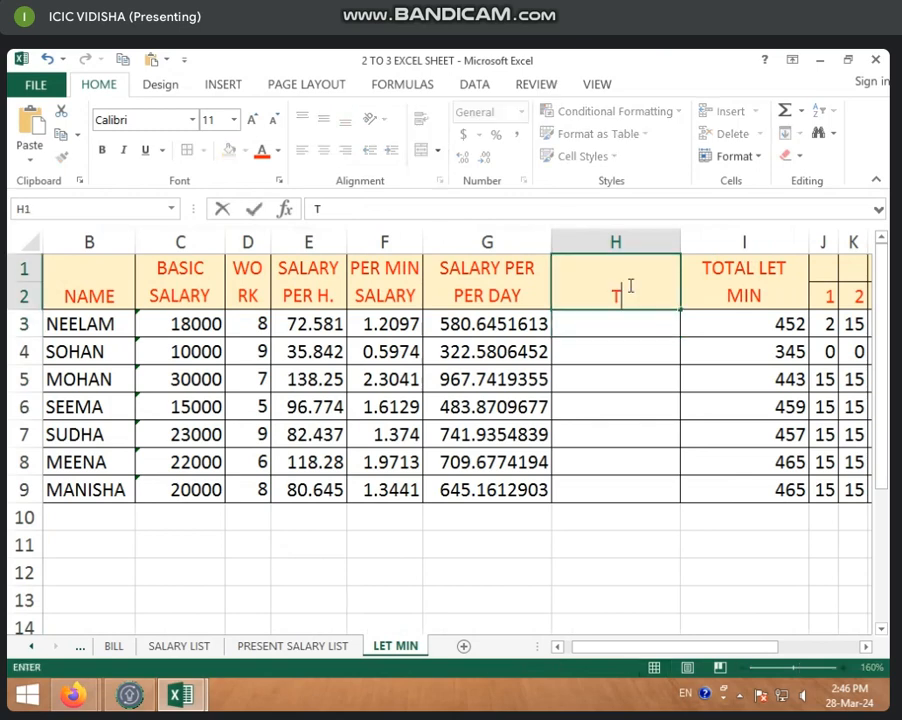
pyautogui.press('BackSpace')
pyautogui.press('BackSpace')
pyautogui.press('BackSpace')
pyautogui.press('BackSpace')
pyautogui.write('OTAL')
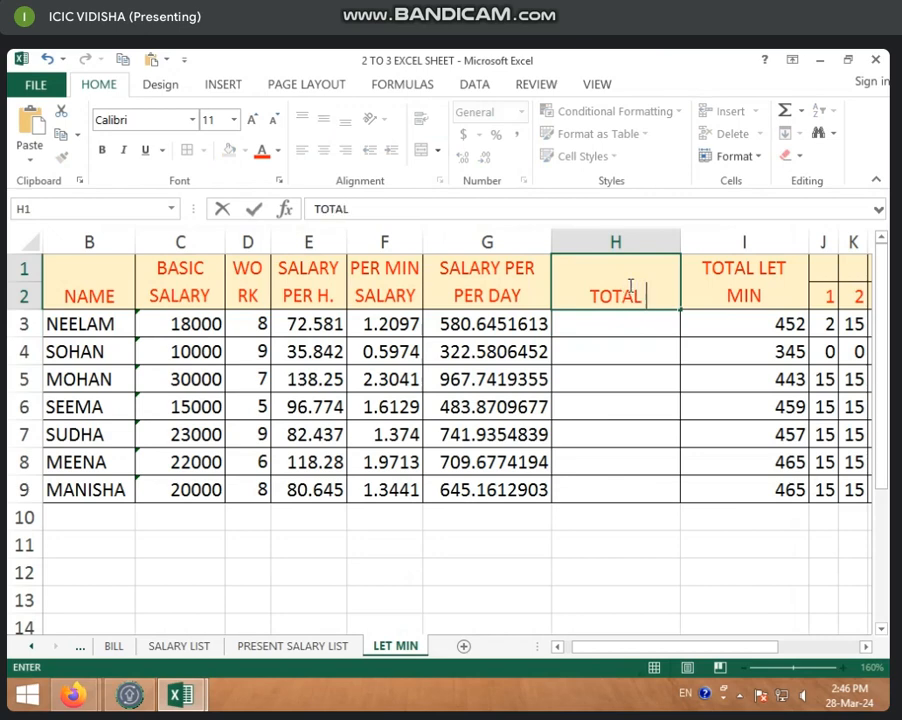
pyautogui.write(' LET MIN')
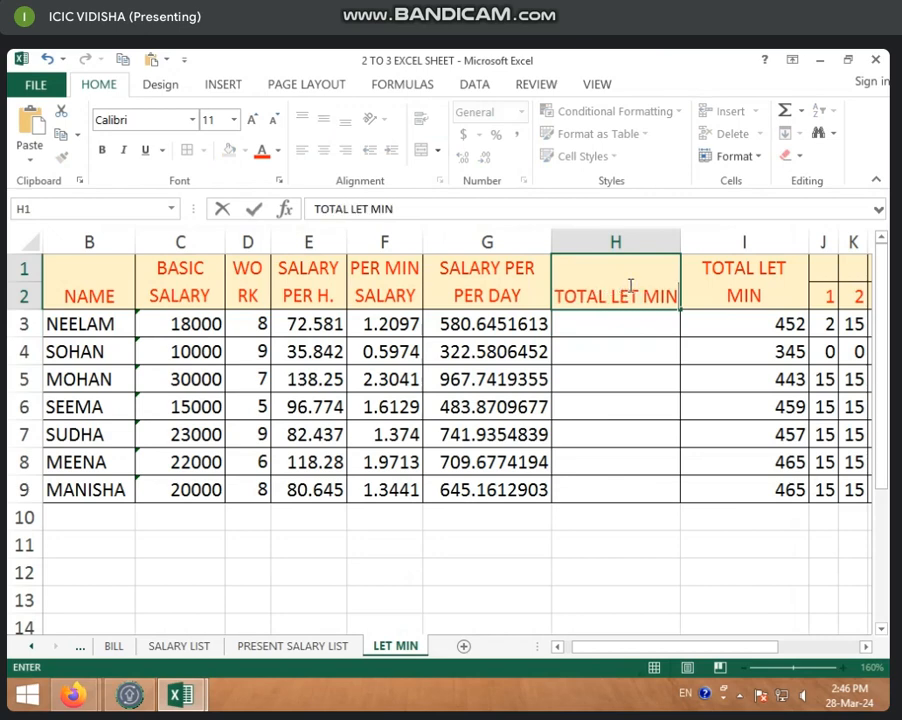
pyautogui.write(' SLARY')
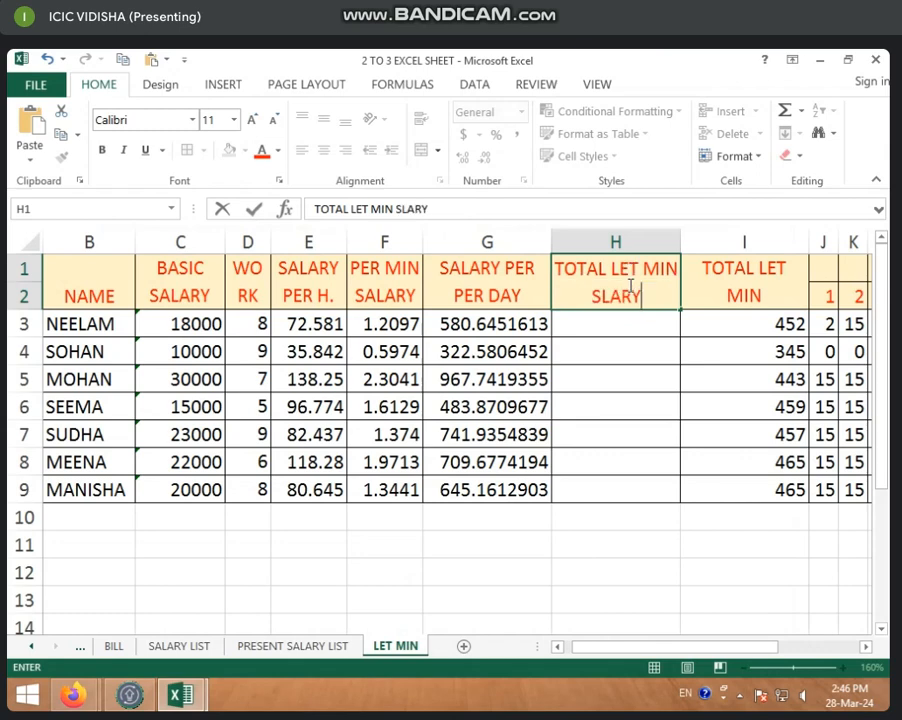
pyautogui.press('BackSpace')
pyautogui.press('BackSpace')
pyautogui.press('BackSpace')
pyautogui.press('BackSpace')
pyautogui.write('SA')
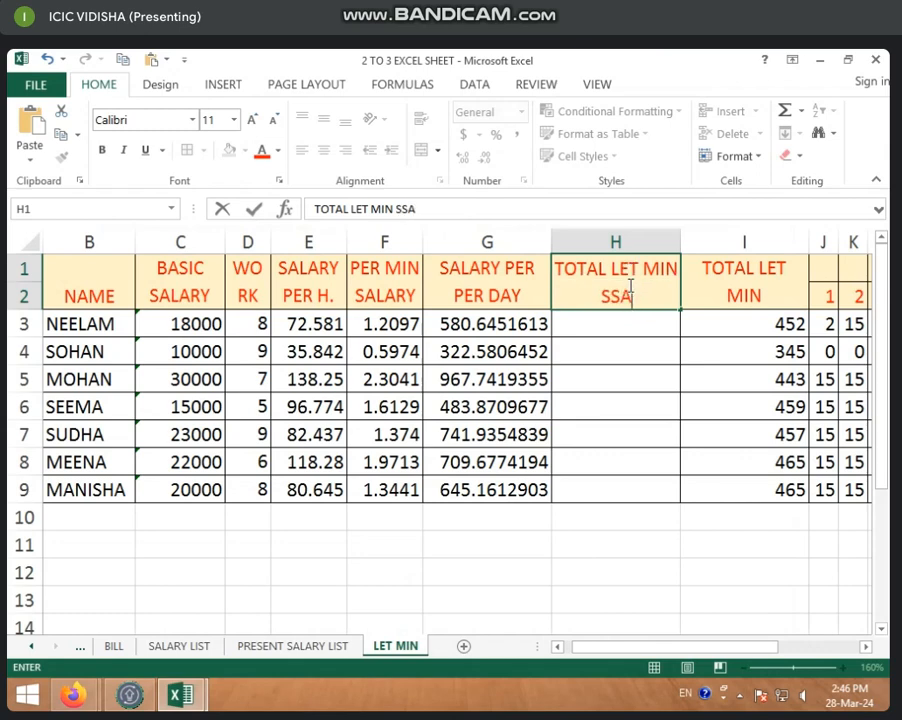
pyautogui.press('BackSpace')
pyautogui.press('BackSpace')
pyautogui.write('ALARY')
pyautogui.press('Return')
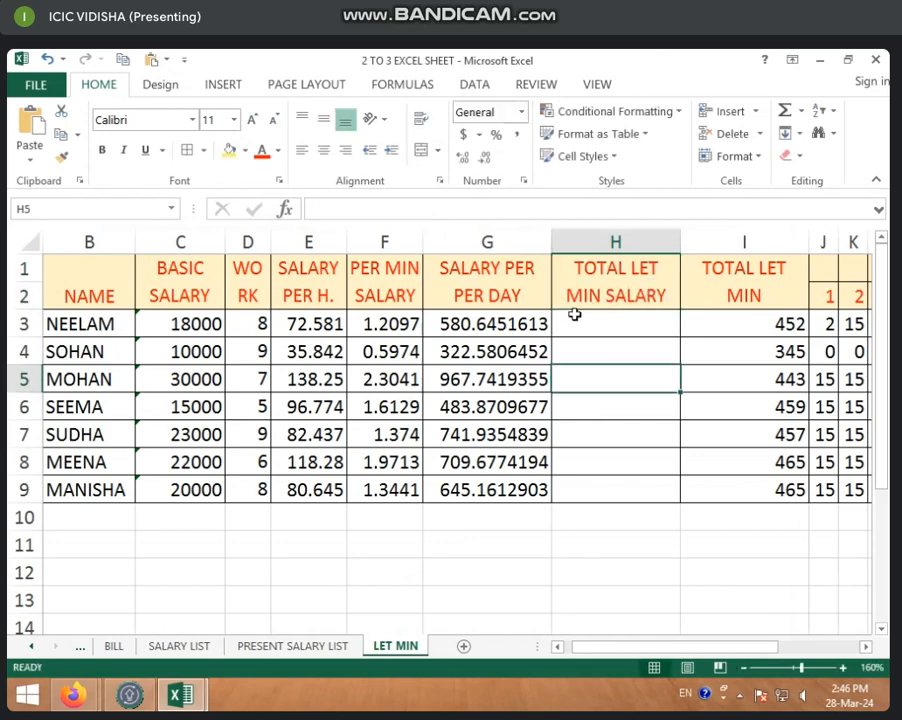
# Step: Calculate the first employee's late-minute salary in H3 with the formula =F3*I3
pyautogui.click(590, 287)
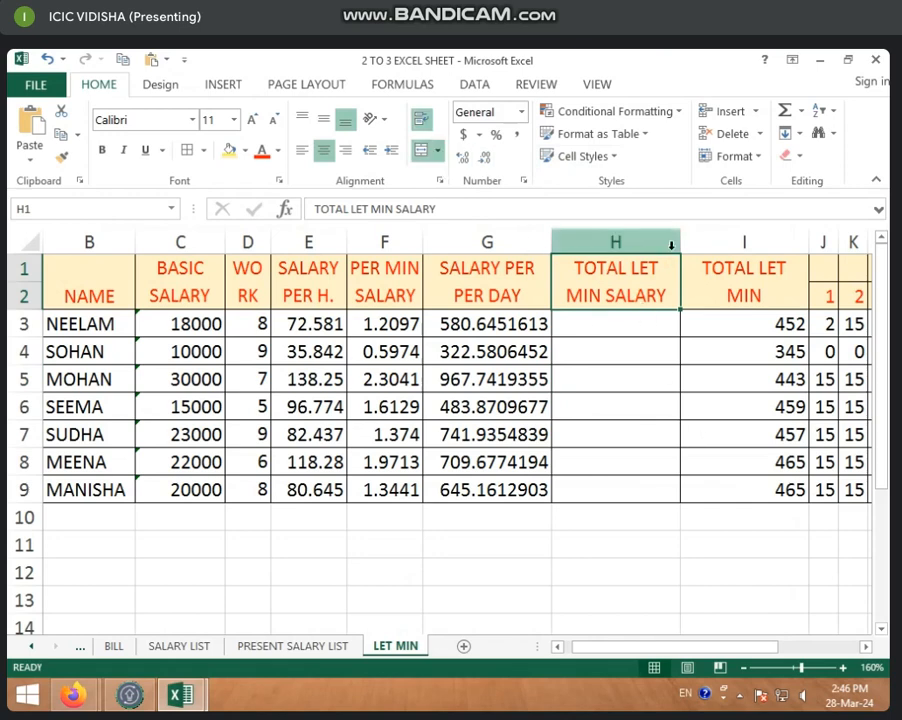
pyautogui.click(632, 324)
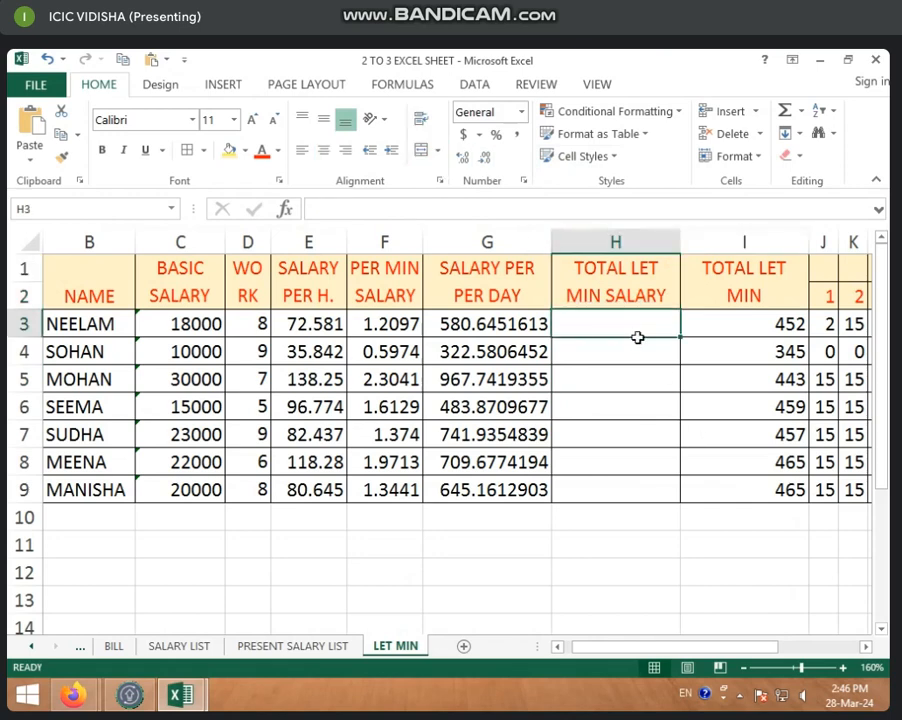
pyautogui.write('=')
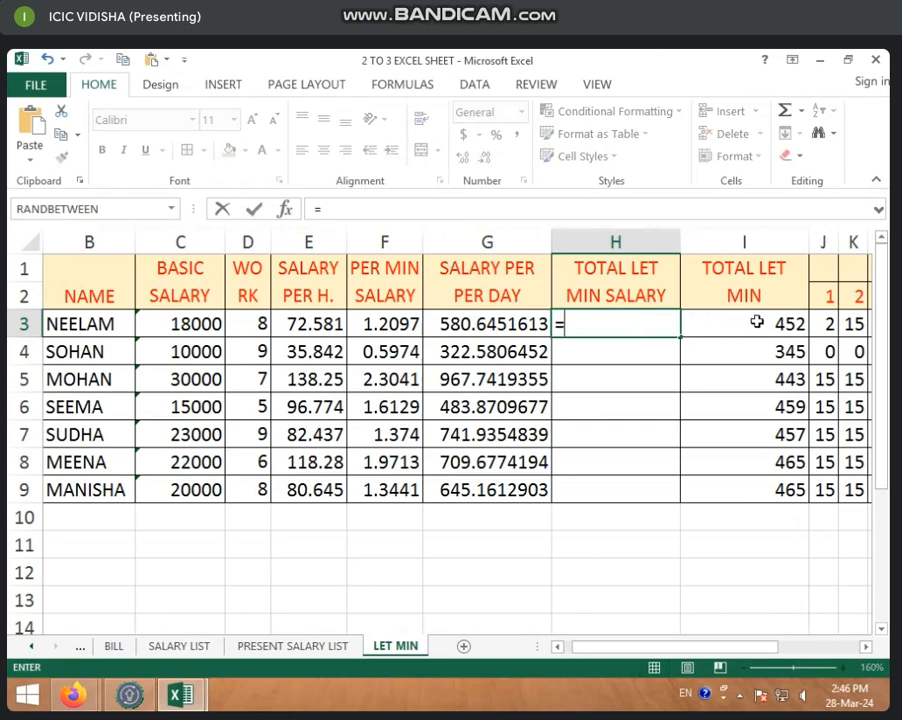
pyautogui.click(397, 326)
pyautogui.write('*')
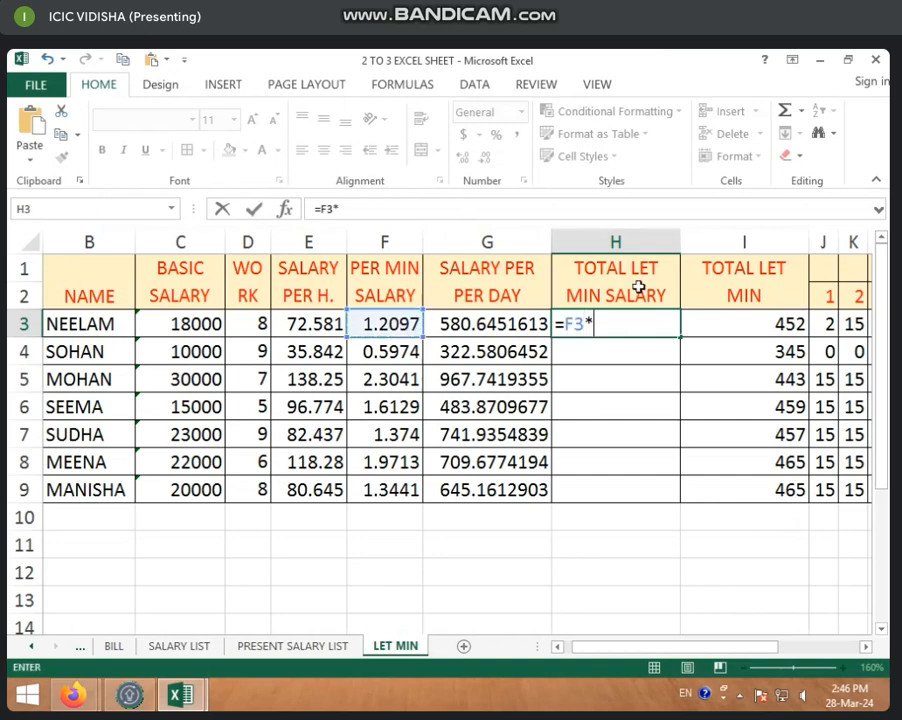
pyautogui.click(757, 326)
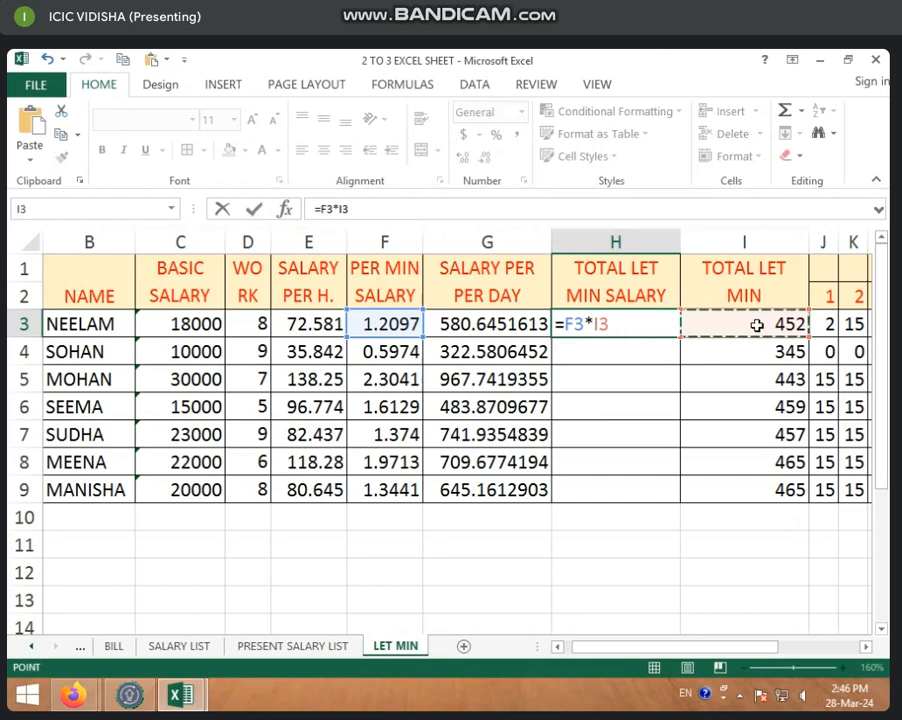
pyautogui.press('Return')
# Step: Display the H3 amount without decimals and fill its formula down to H9
pyautogui.click(668, 324)
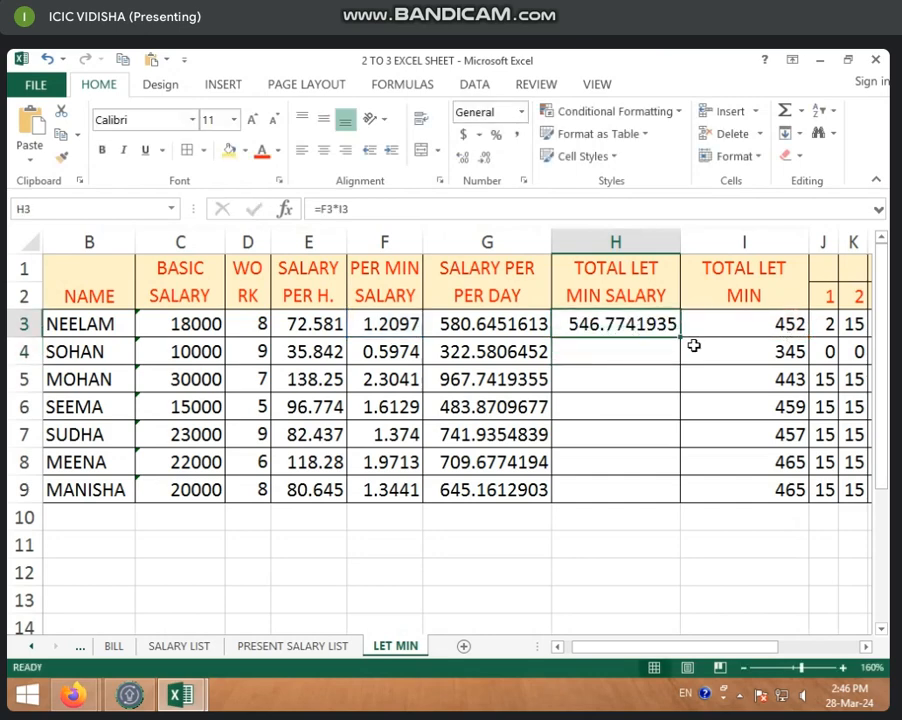
pyautogui.click(486, 158)
pyautogui.doubleClick(486, 158)
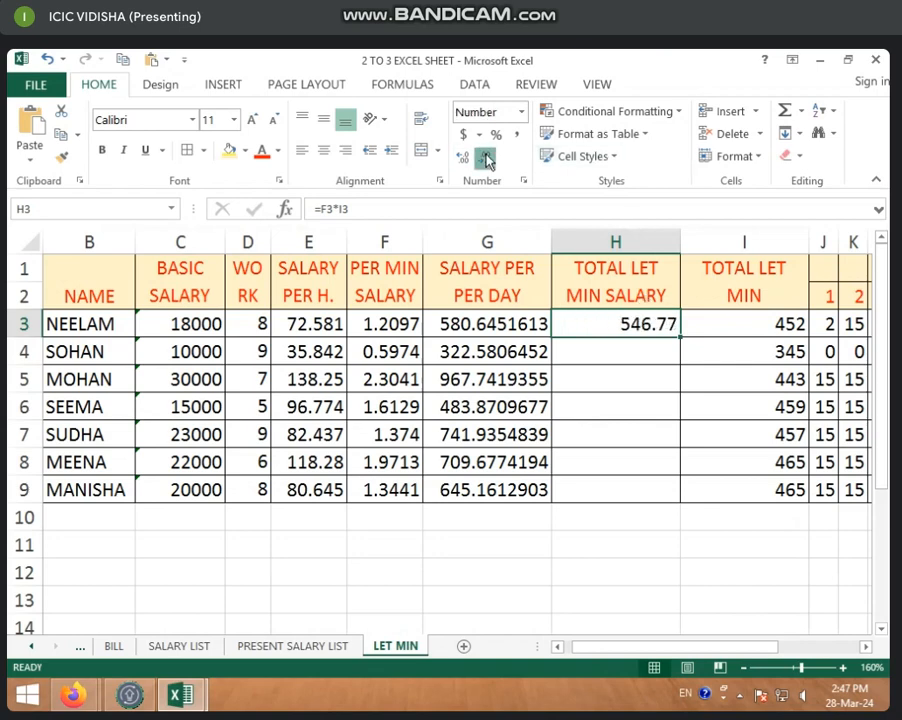
pyautogui.doubleClick(486, 158)
pyautogui.click(620, 362)
pyautogui.click(621, 324)
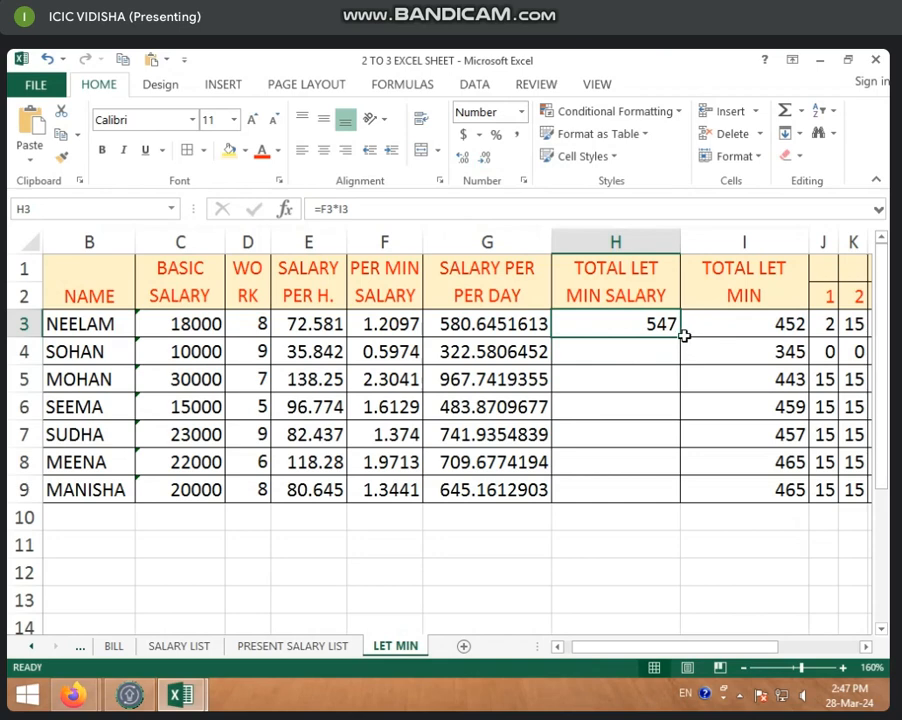
pyautogui.moveTo(683, 336); pyautogui.dragTo(661, 495)
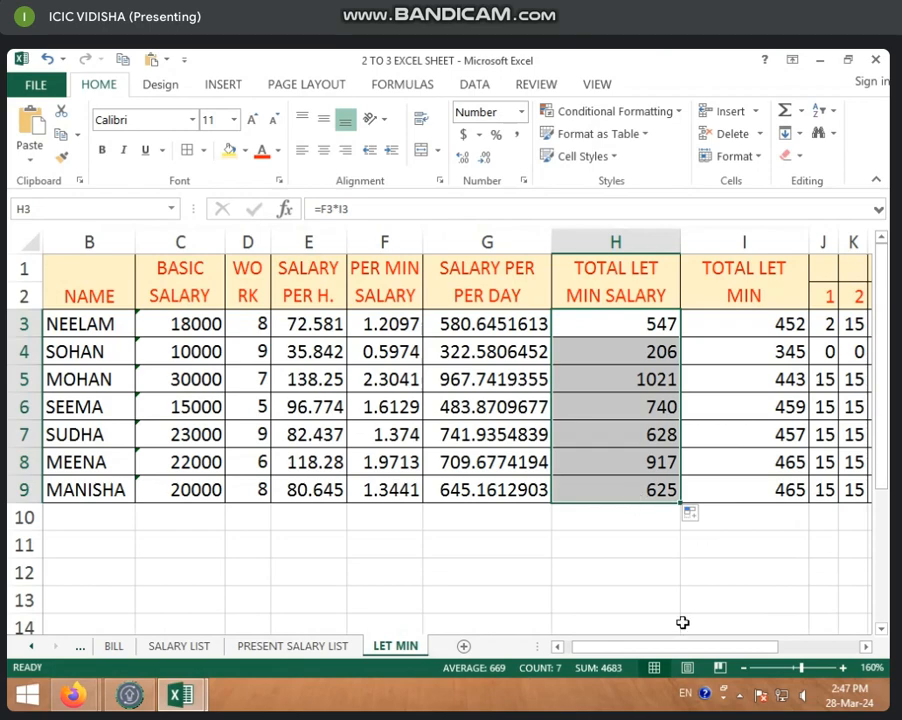
# Step: Fill the 0 in Q4 across row 4 to AO4, and check the recalculated late-minute salary in H4
pyautogui.moveTo(666, 649); pyautogui.dragTo(715, 650)
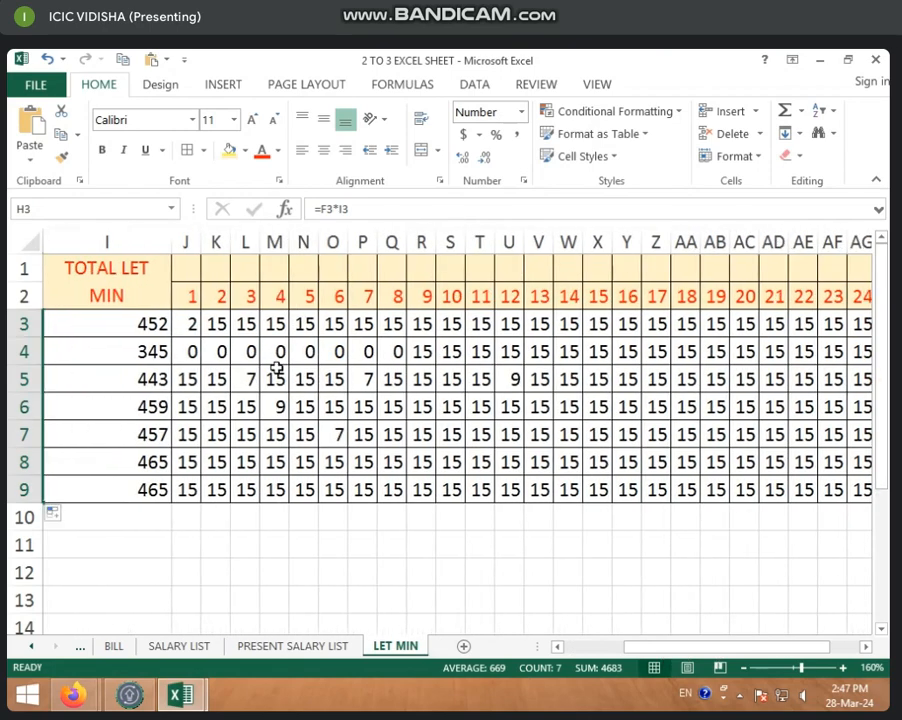
pyautogui.click(264, 345)
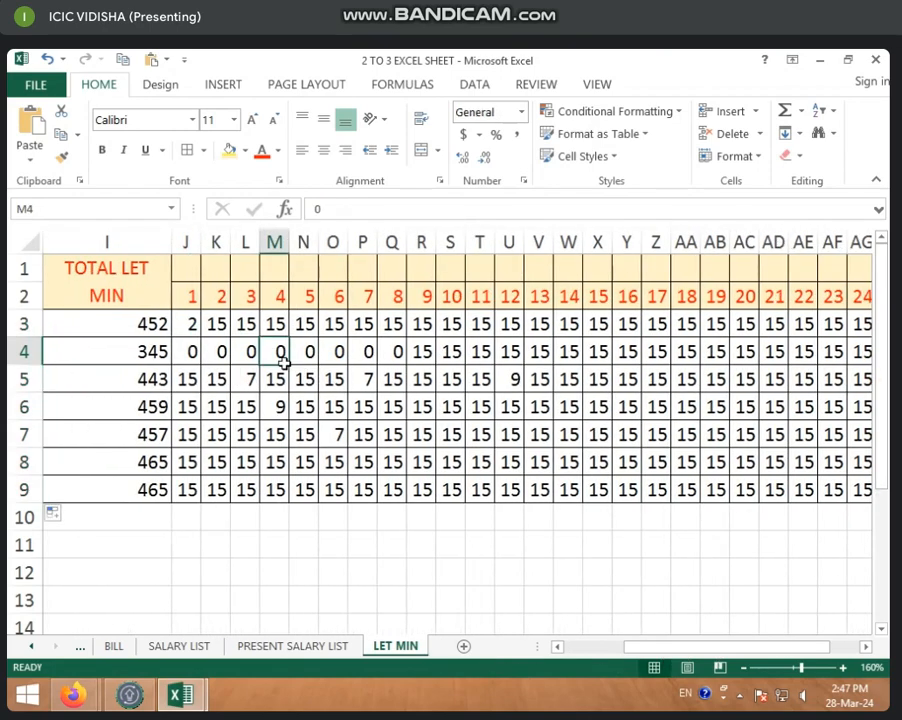
pyautogui.click(395, 351)
pyautogui.moveTo(408, 366); pyautogui.dragTo(834, 368)
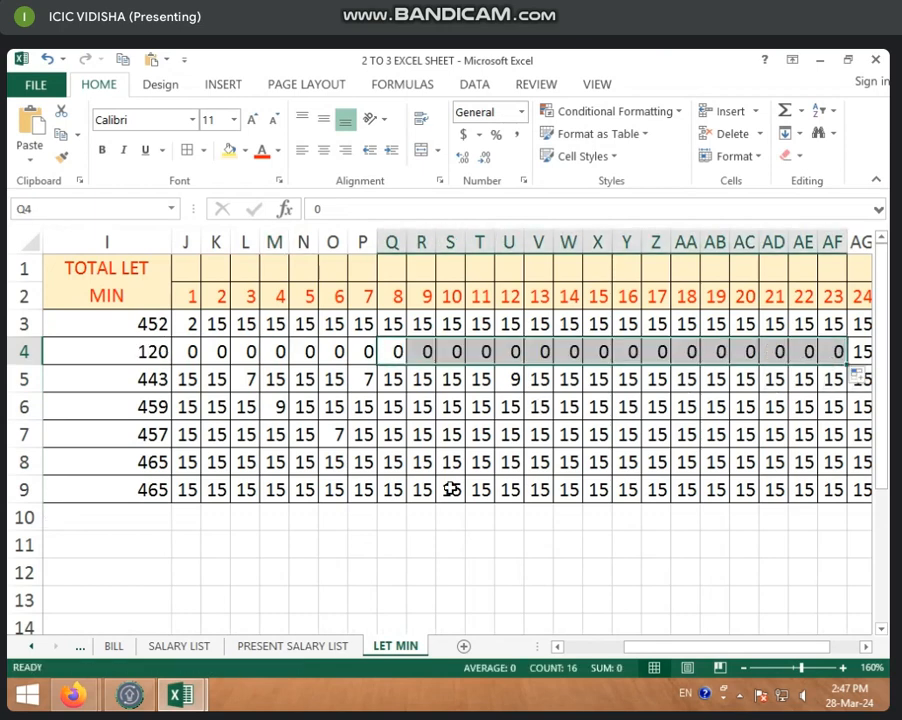
pyautogui.moveTo(645, 647); pyautogui.dragTo(664, 648)
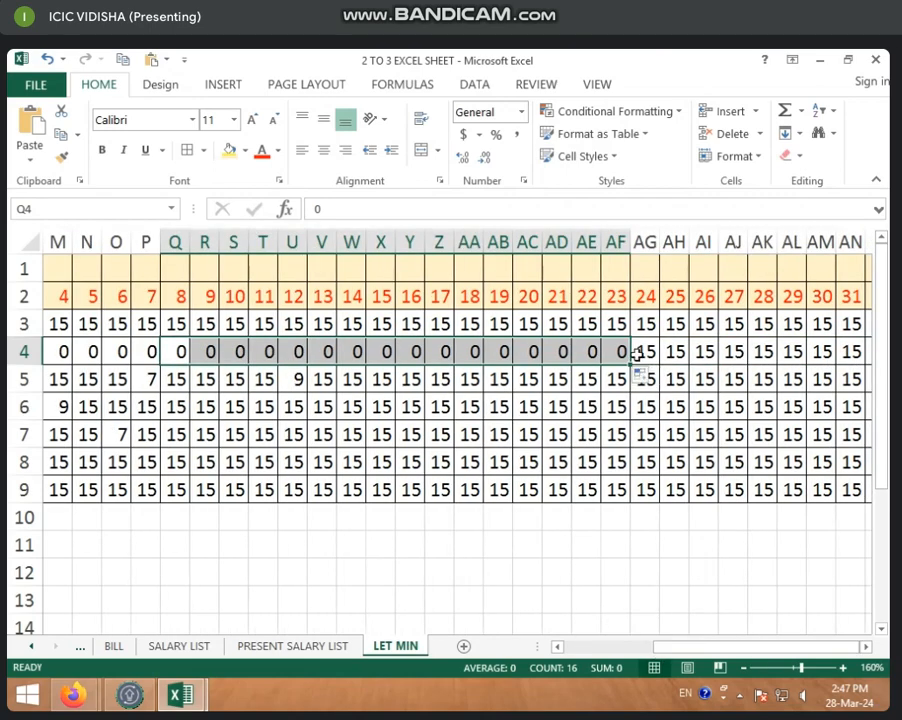
pyautogui.moveTo(631, 365); pyautogui.dragTo(46, 368)
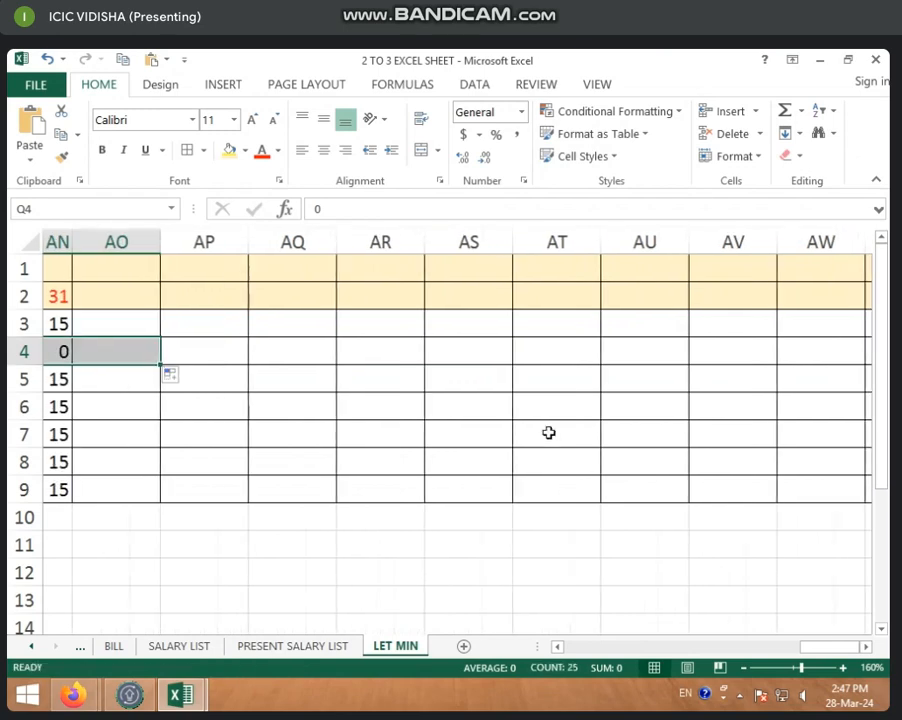
pyautogui.moveTo(800, 649); pyautogui.dragTo(470, 648)
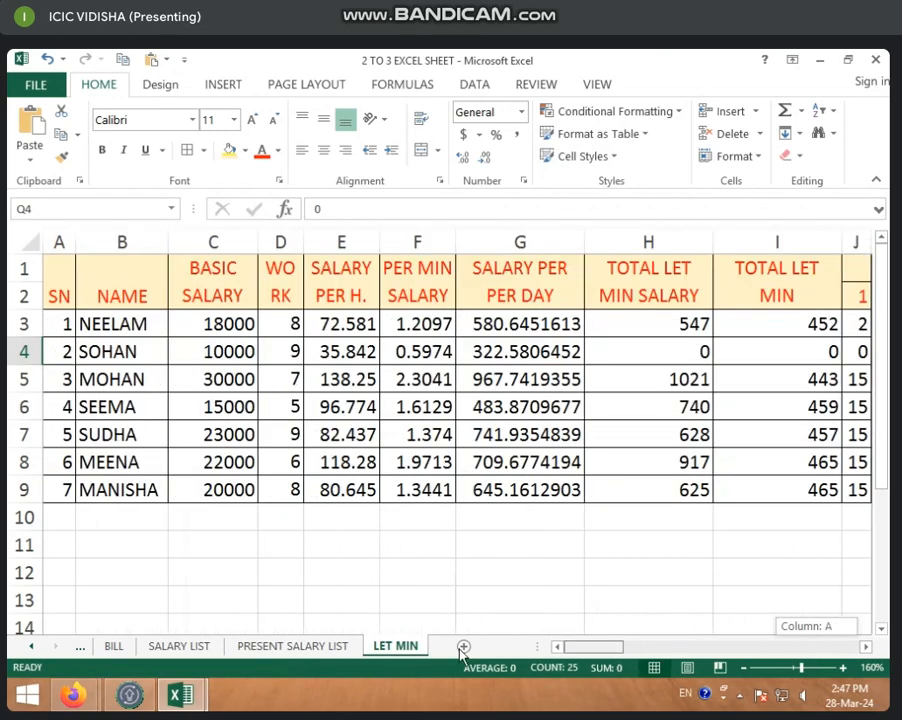
pyautogui.click(674, 356)
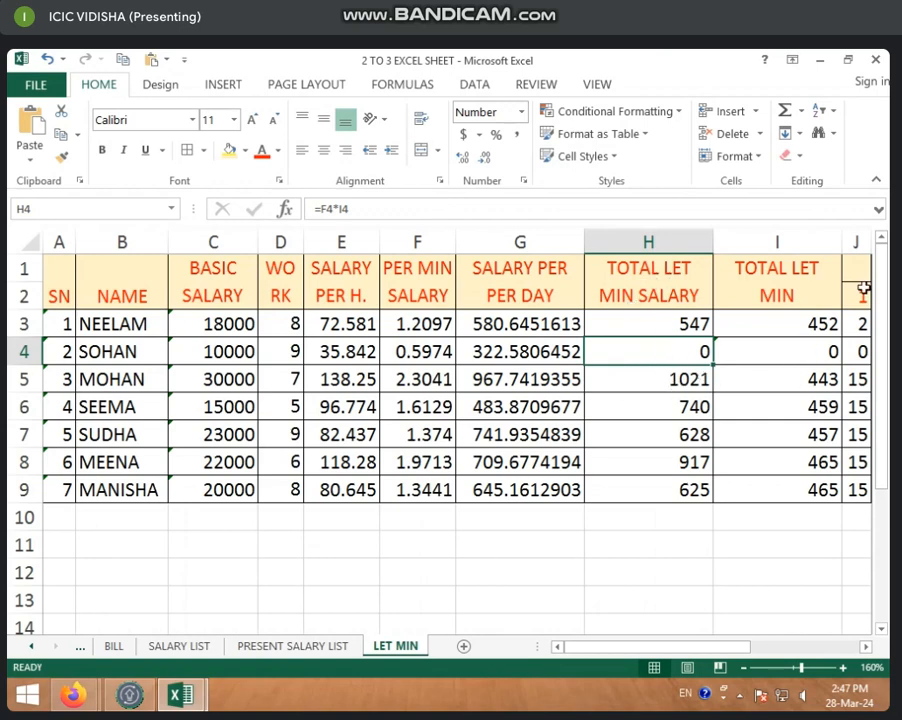
# Step: Enter 15 late minutes for day 2 in K4 of the second employee's row
pyautogui.click(815, 351)
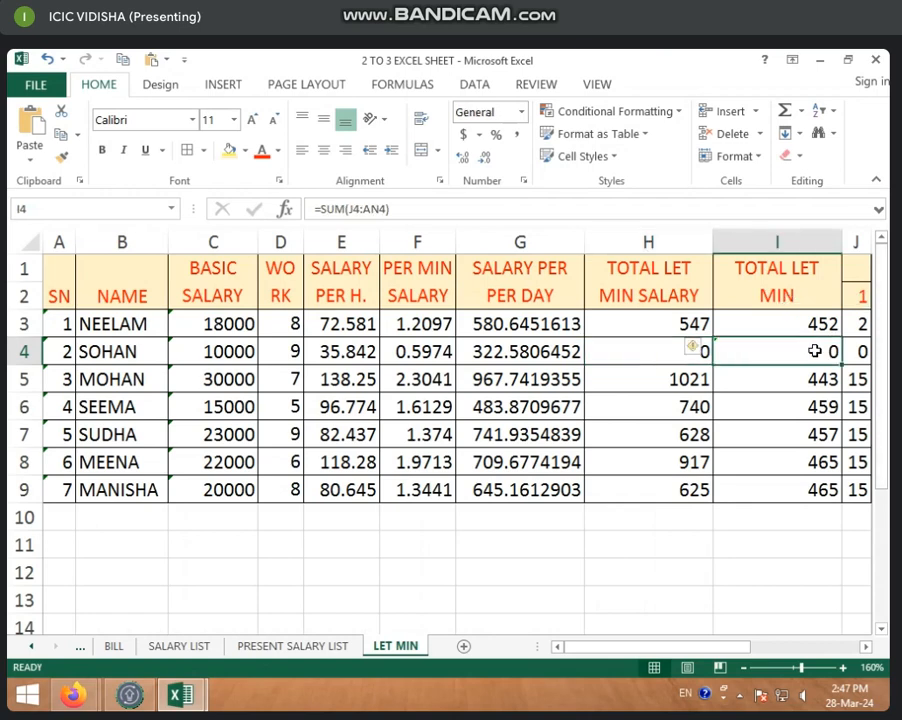
pyautogui.press('Right')
pyautogui.hscroll(2, 856, 366)
pyautogui.click(763, 351)
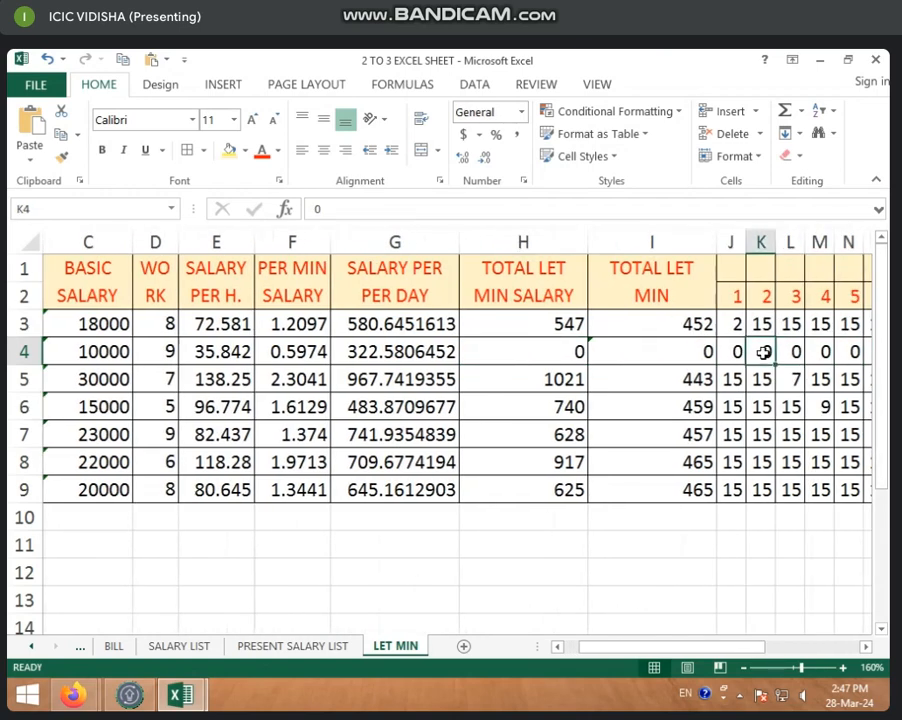
pyautogui.write('15')
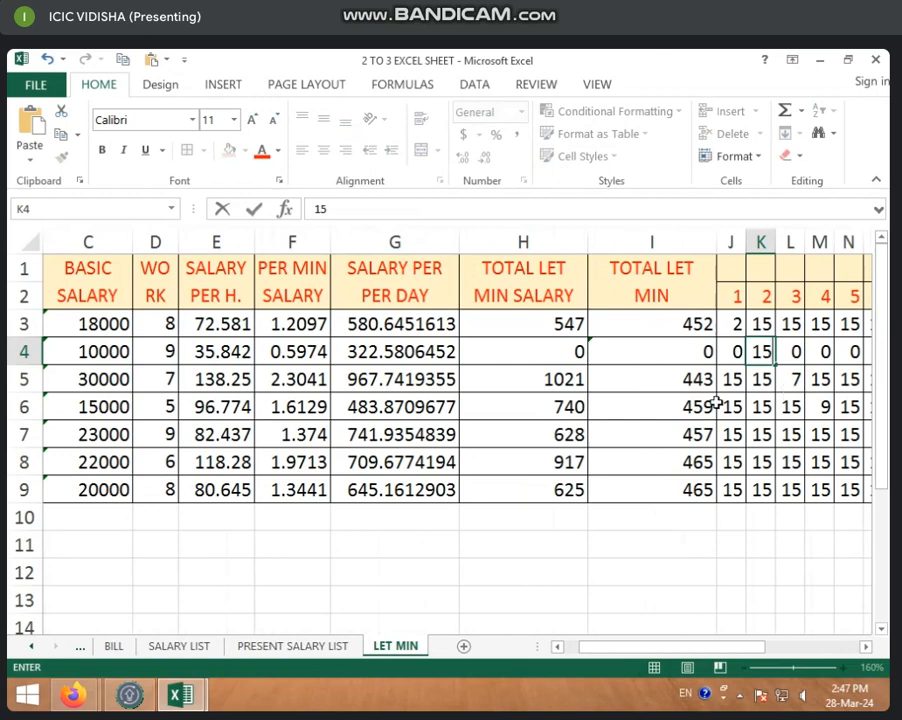
pyautogui.click(655, 406)
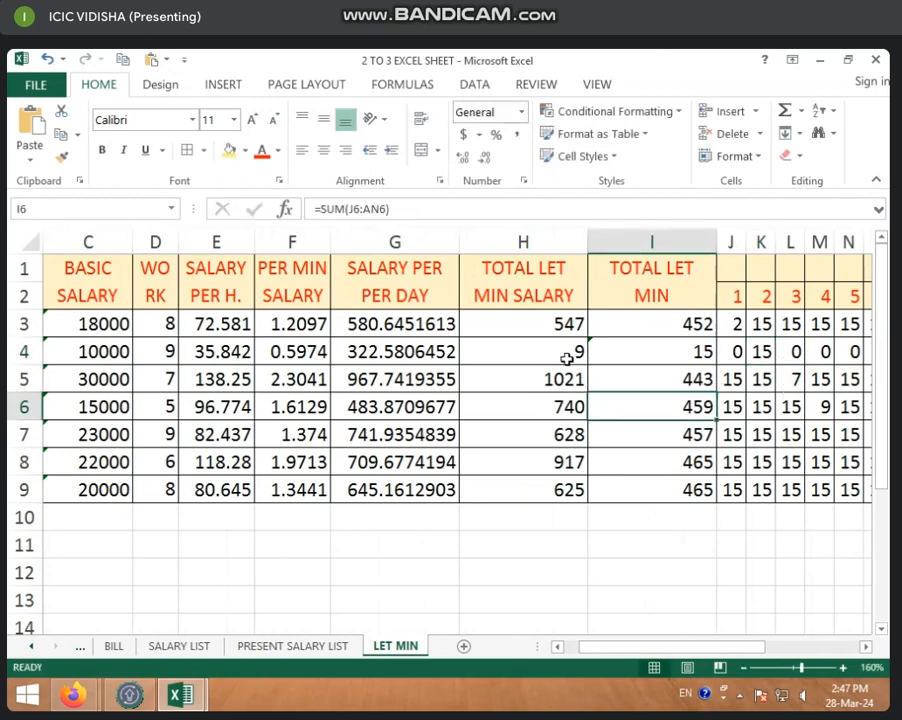
# Step: Enter 60 late minutes for day 3 in L4 of the same row
pyautogui.click(771, 354)
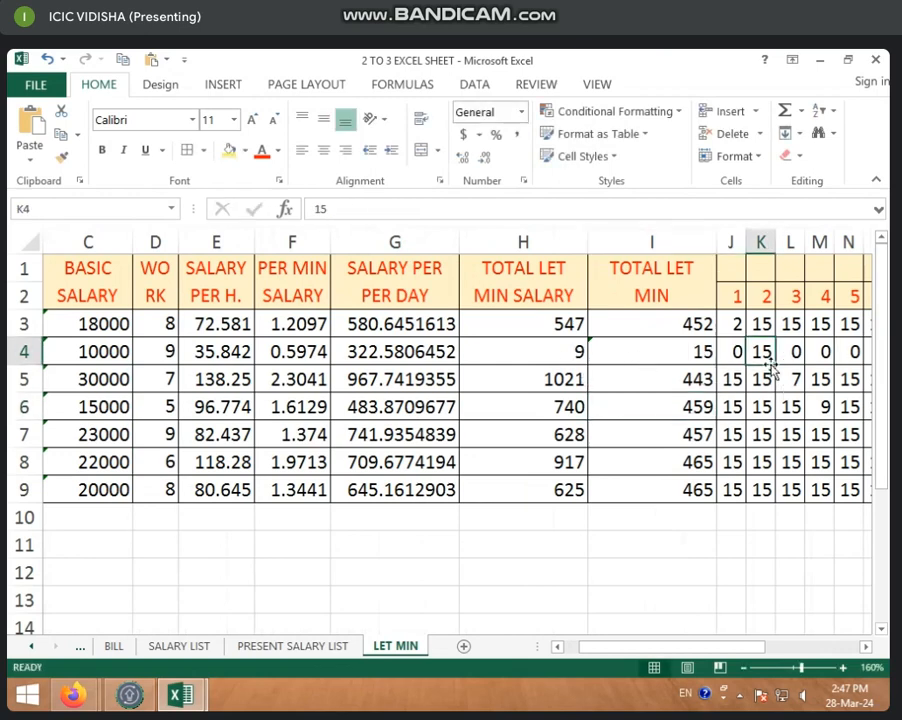
pyautogui.click(796, 356)
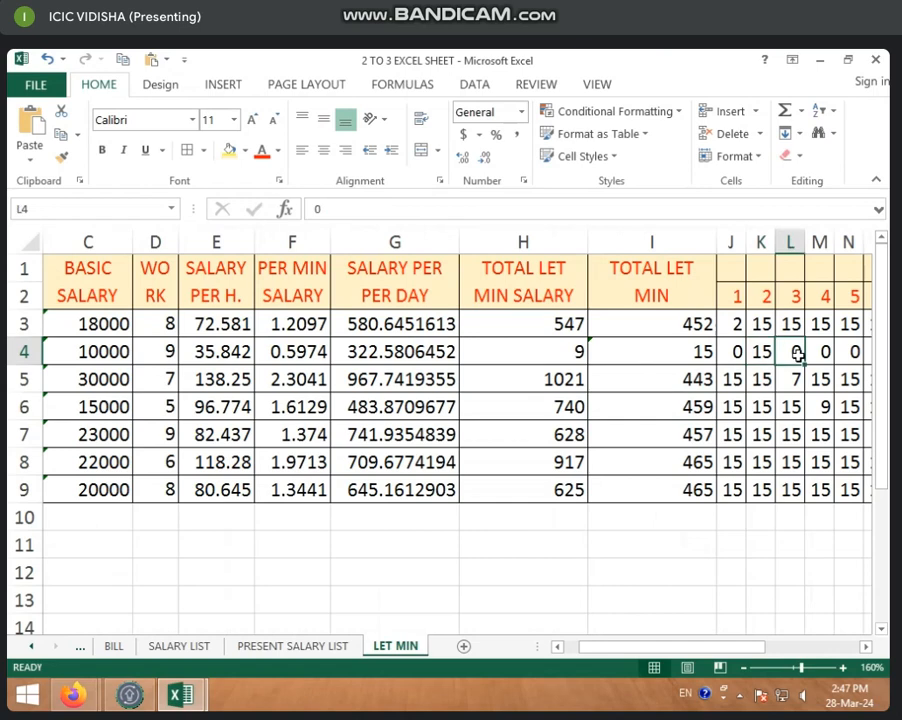
pyautogui.write('60')
pyautogui.click(729, 377)
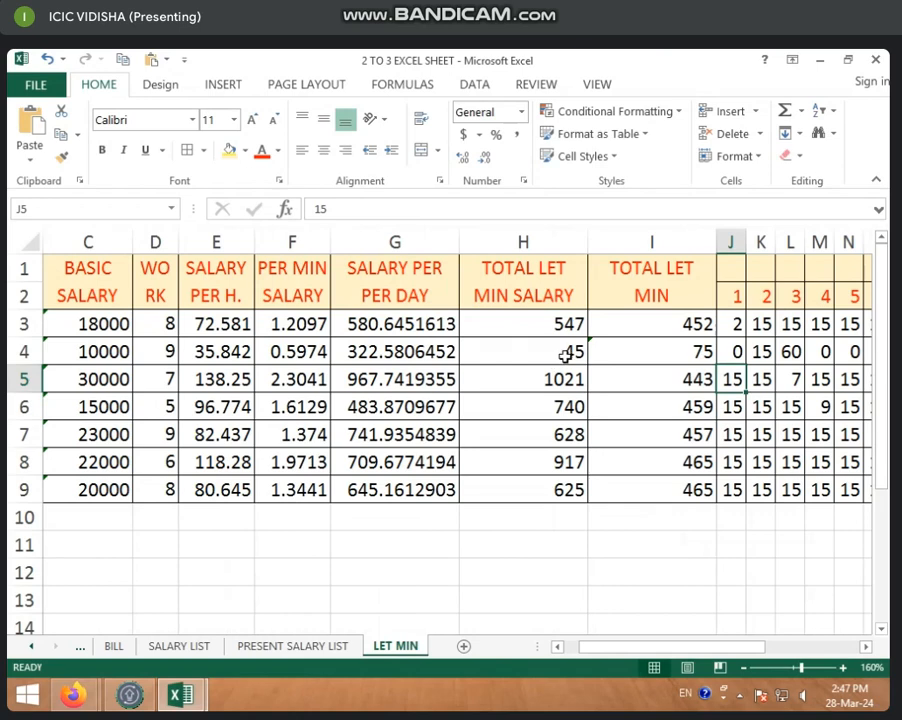
# Step: Shade the TOTAL LET MIN SALARY column, H1 to H9, with a light green fill
pyautogui.click(525, 272)
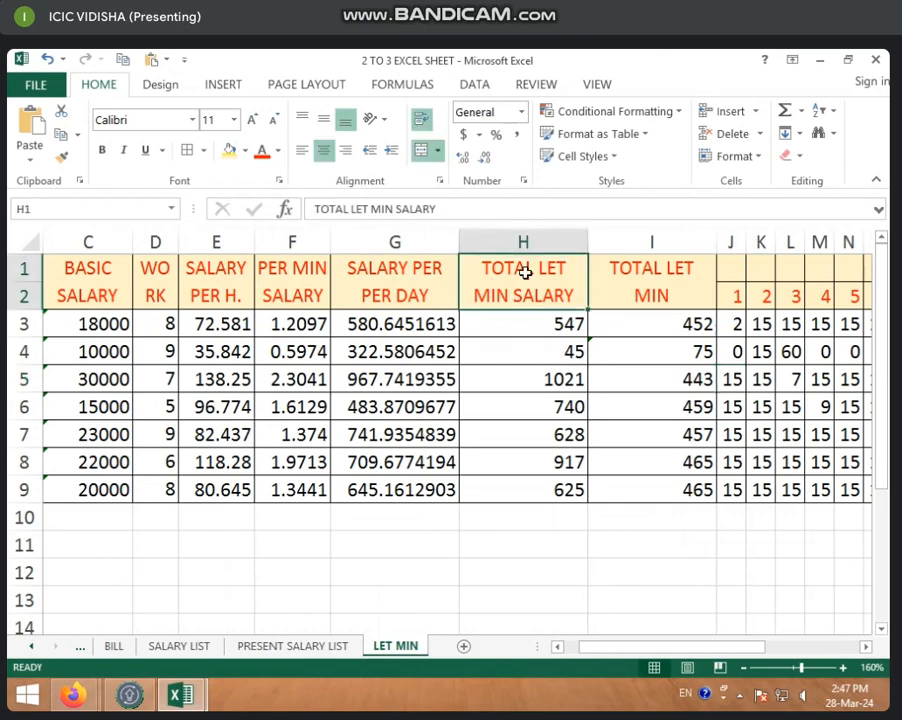
pyautogui.click(527, 386)
pyautogui.moveTo(523, 280); pyautogui.dragTo(524, 490)
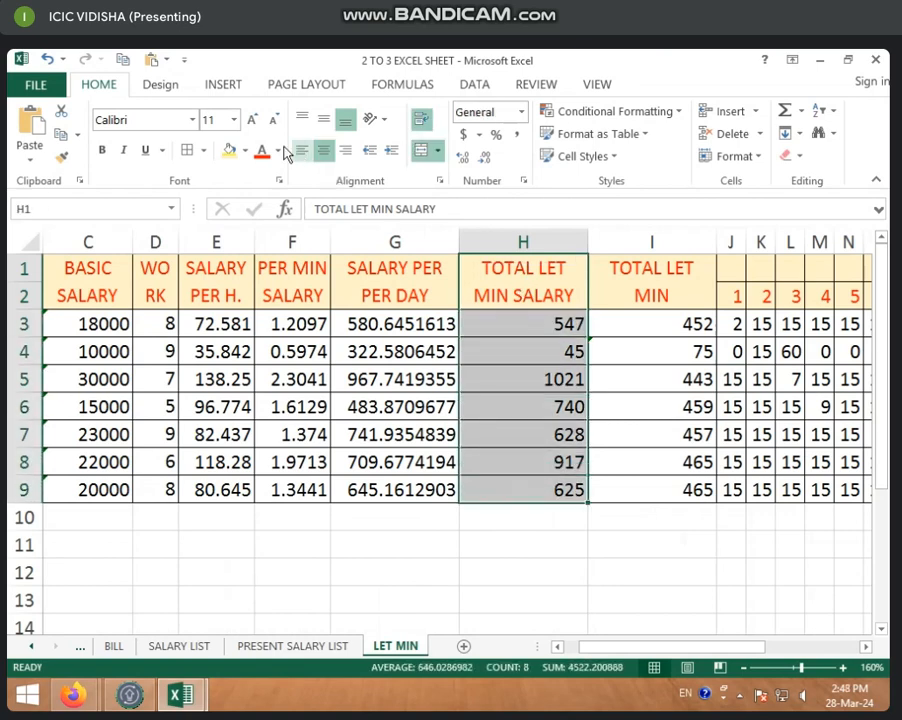
pyautogui.click(244, 150)
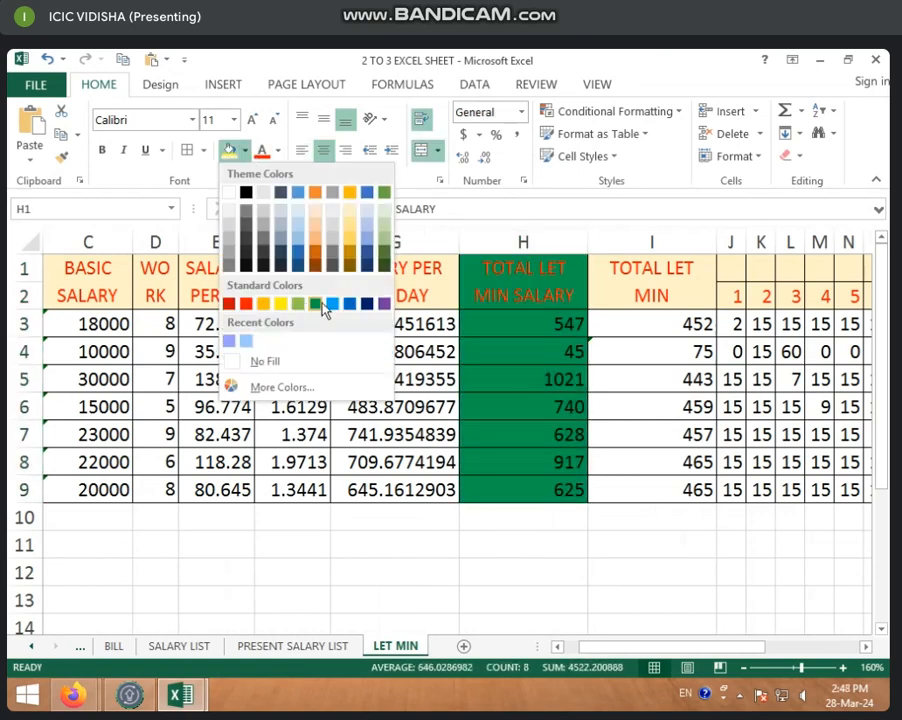
pyautogui.click(388, 216)
pyautogui.click(573, 342)
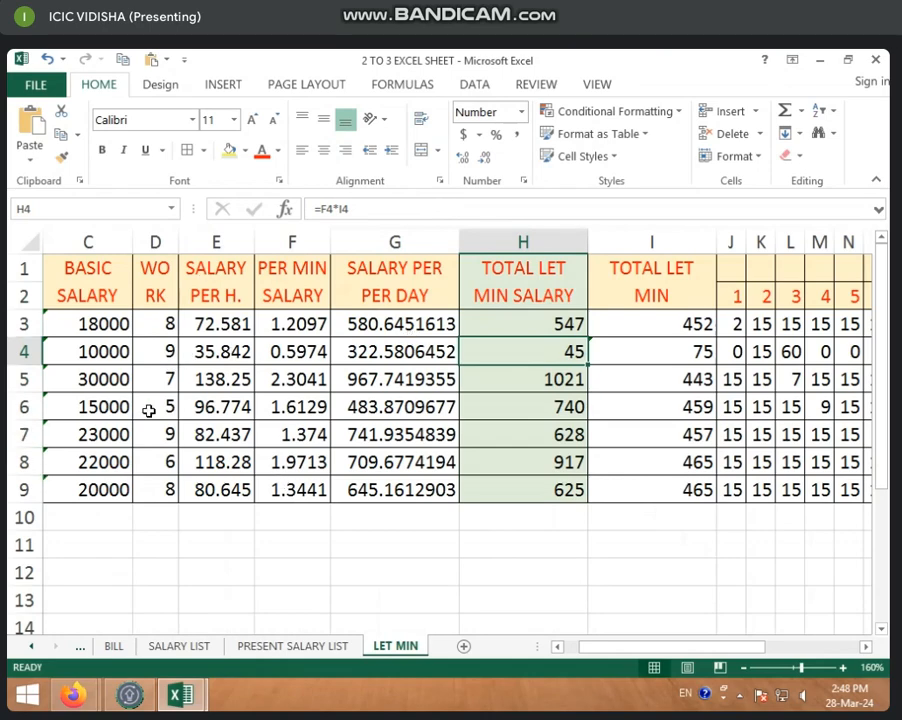
# Step: Insert a column before NET SALARY on the PRESENT SALARY LIST sheet and format D1:D2 as a merged header with wrapped text
pyautogui.click(285, 648)
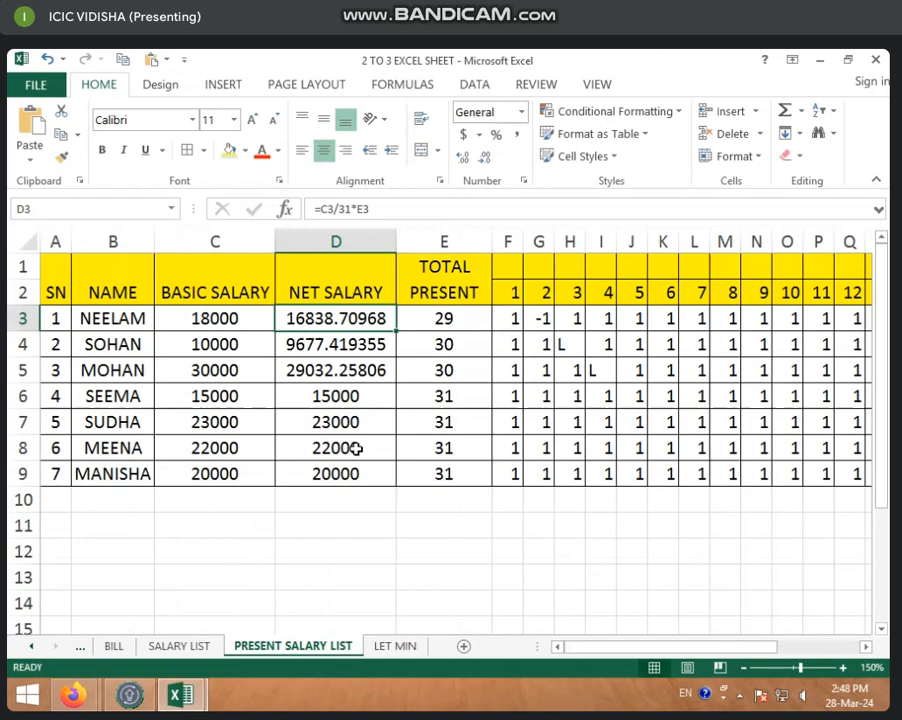
pyautogui.click(358, 240)
pyautogui.rightClick(356, 242)
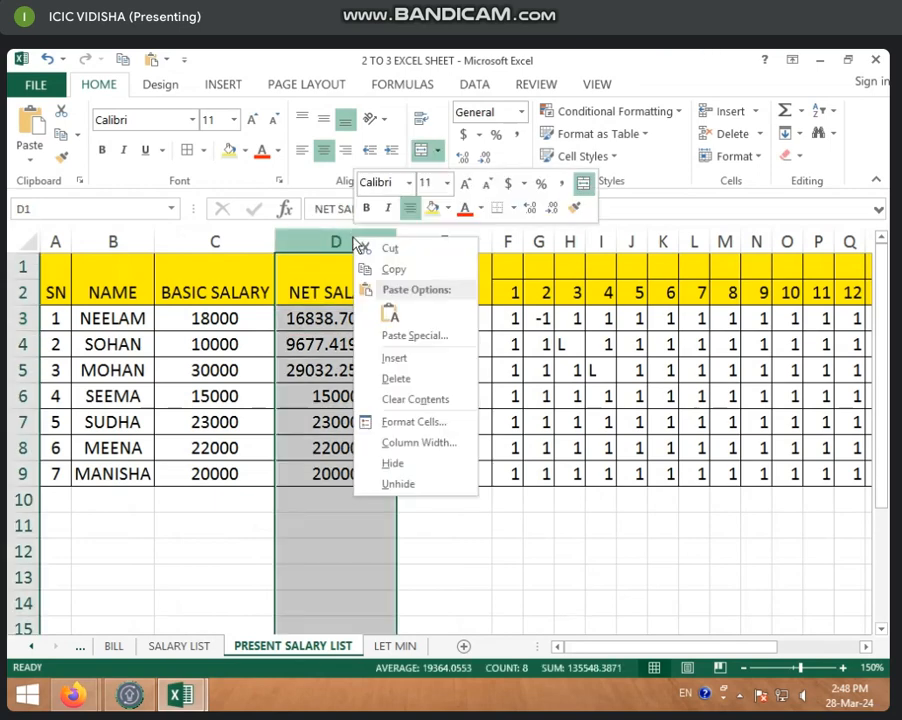
pyautogui.click(414, 357)
pyautogui.moveTo(330, 262); pyautogui.dragTo(327, 282)
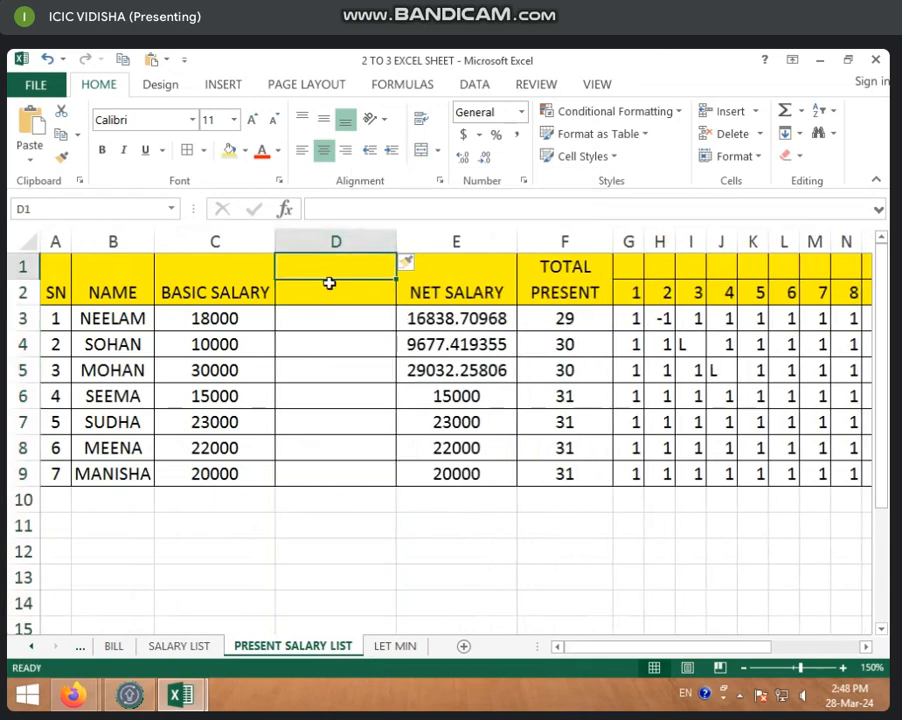
pyautogui.click(423, 148)
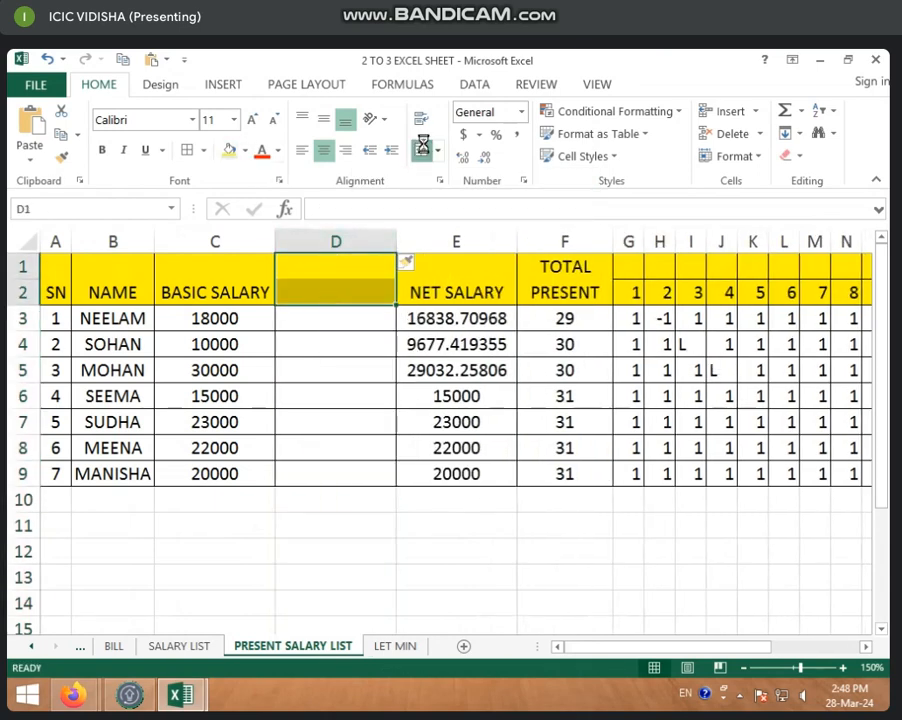
pyautogui.click(421, 118)
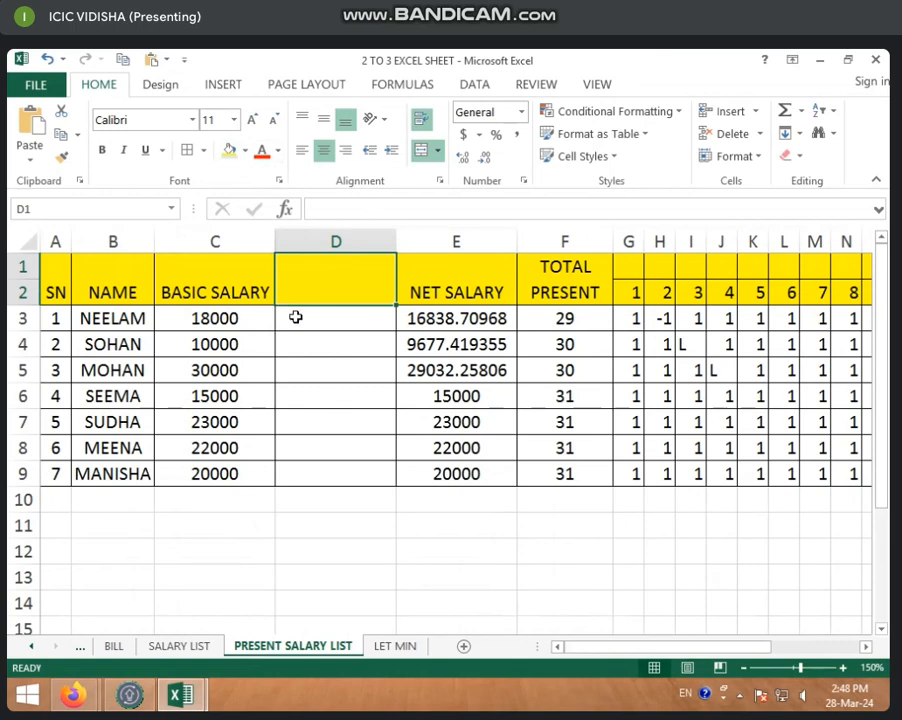
# Step: Link the new column D header to the TOTAL LET MIN SALARY header on the LET MIN sheet
pyautogui.write('=')
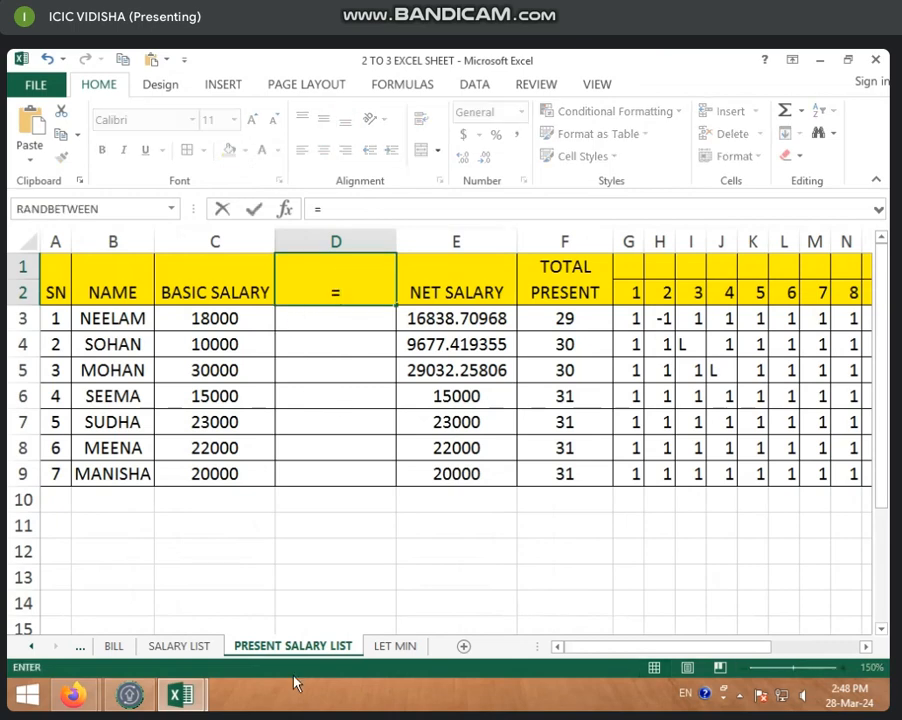
pyautogui.click(379, 650)
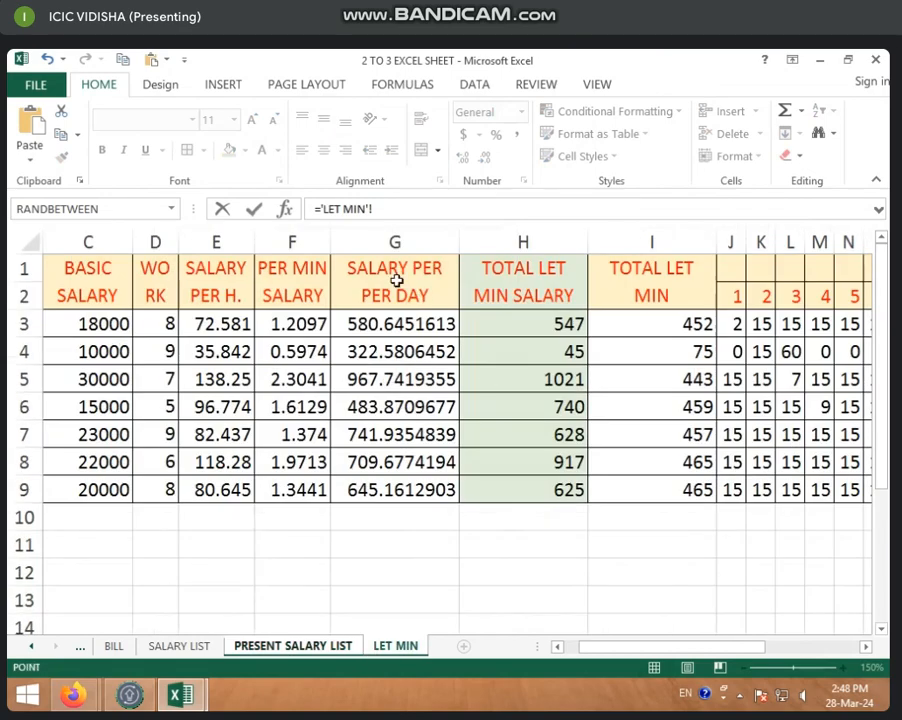
pyautogui.click(524, 293)
pyautogui.press('Return')
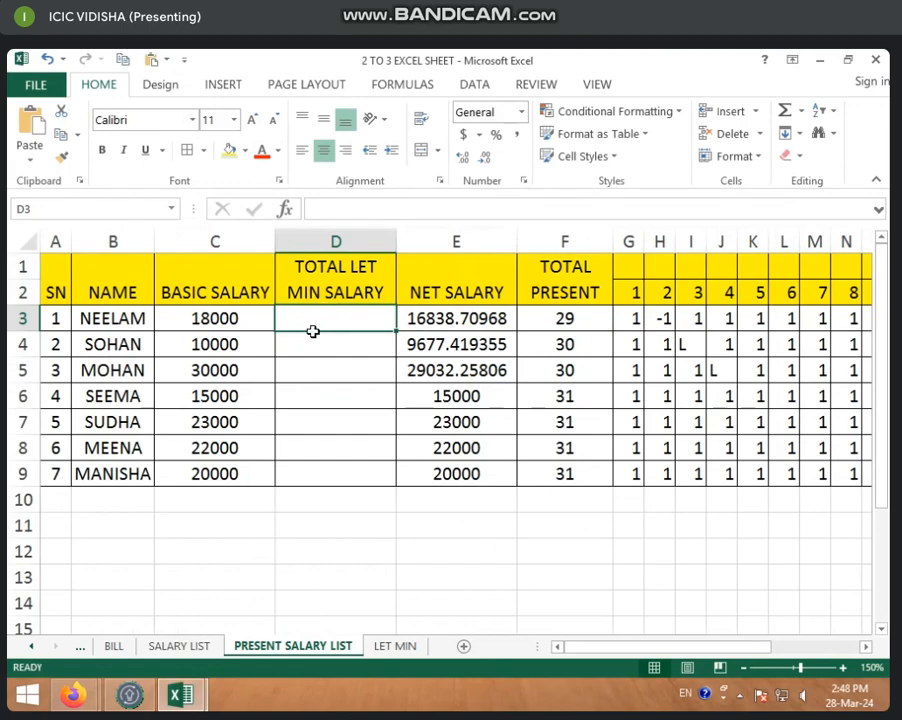
# Step: Bring the first employee's late-minute salary into D3 with ='LET MIN'!H3 and fill the formula down to D9
pyautogui.write('=')
pyautogui.click(400, 652)
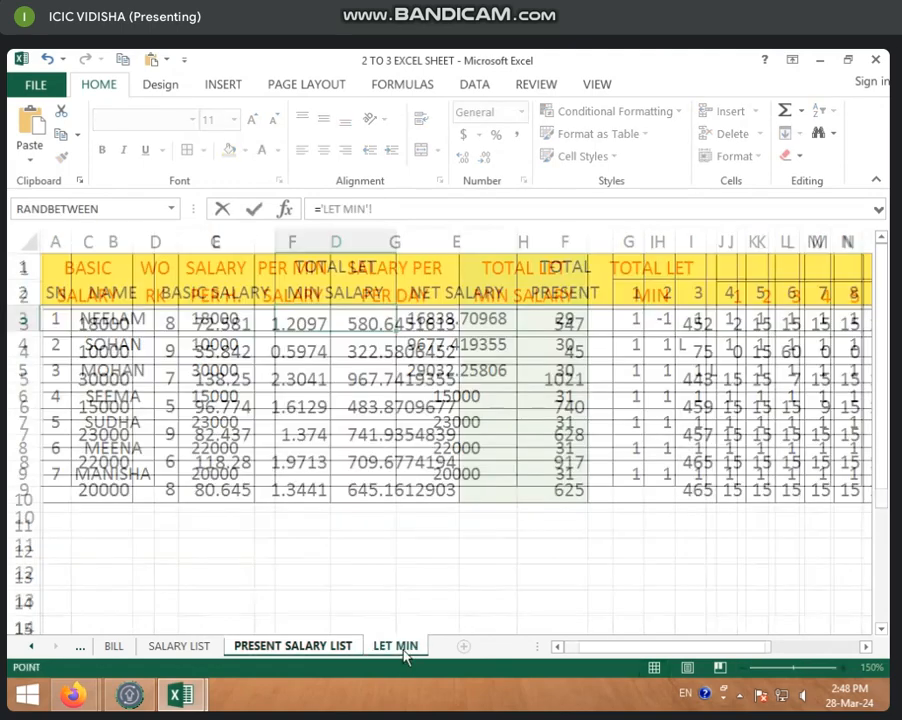
pyautogui.click(535, 326)
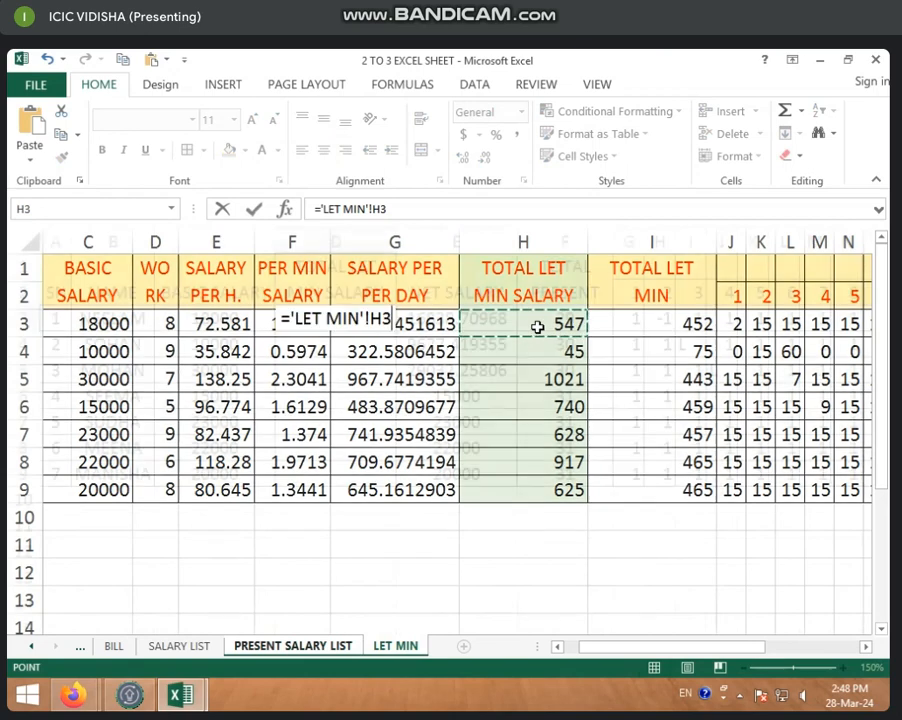
pyautogui.press('Return')
pyautogui.click(336, 318)
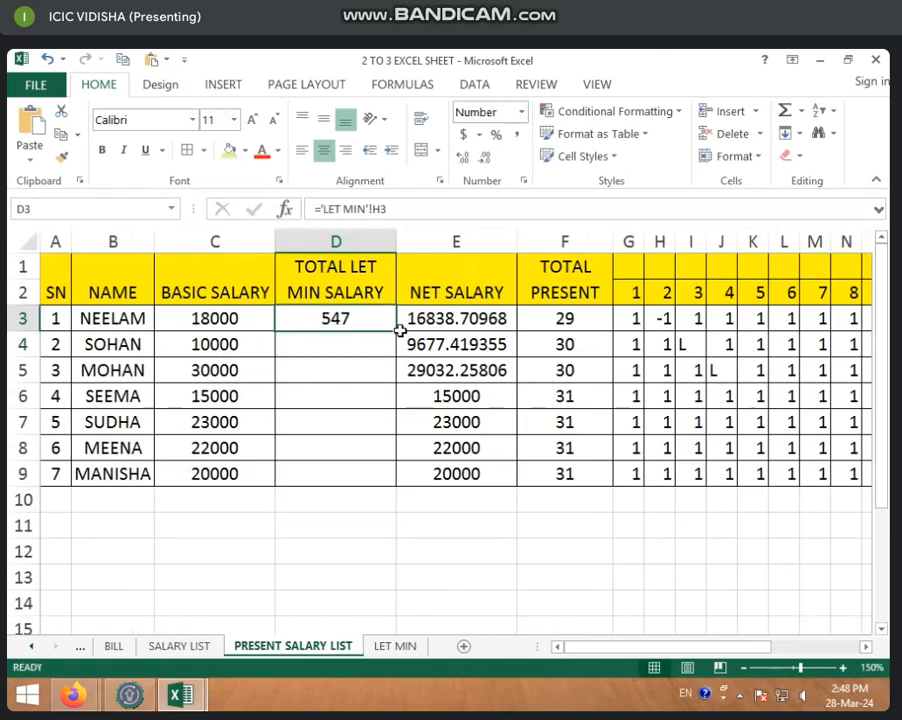
pyautogui.moveTo(397, 331); pyautogui.dragTo(382, 486)
# Step: Set K4 on the LET MIN sheet to 10 and check the linked amount in D4 on PRESENT SALARY LIST
pyautogui.click(390, 646)
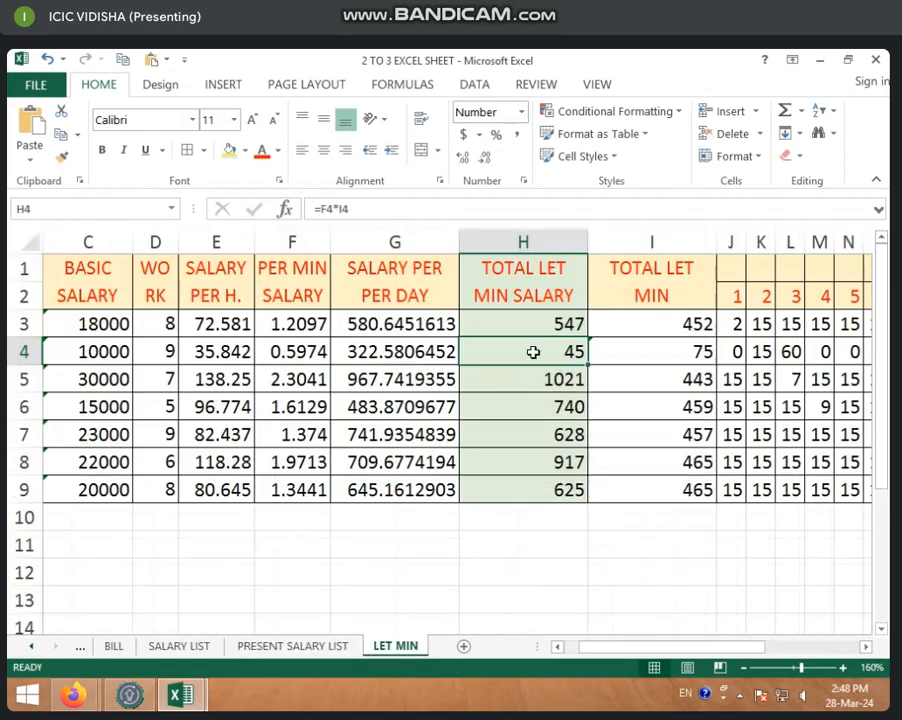
pyautogui.click(296, 647)
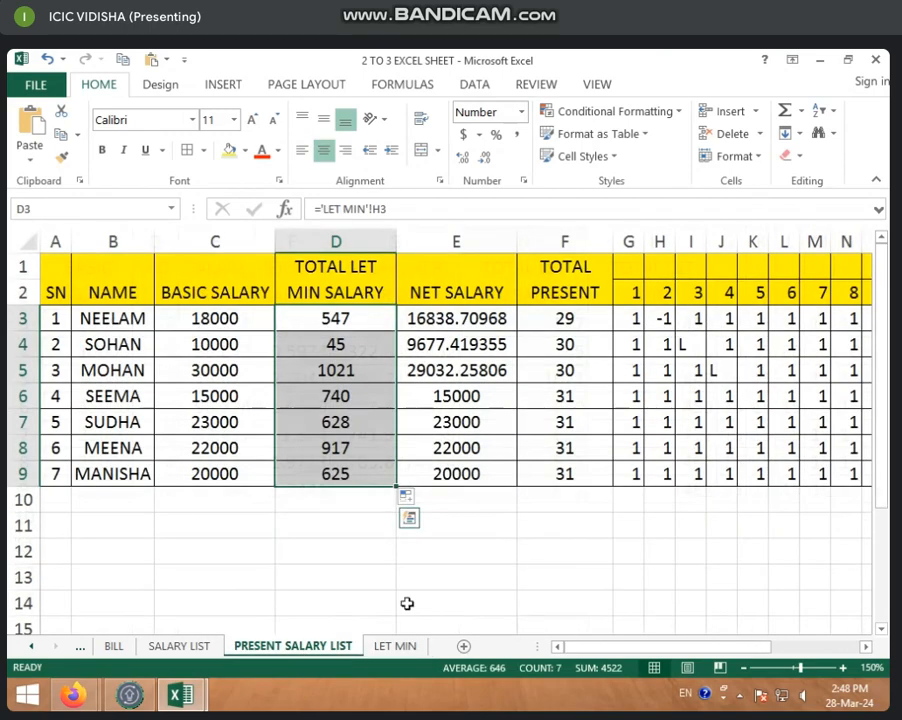
pyautogui.click(395, 647)
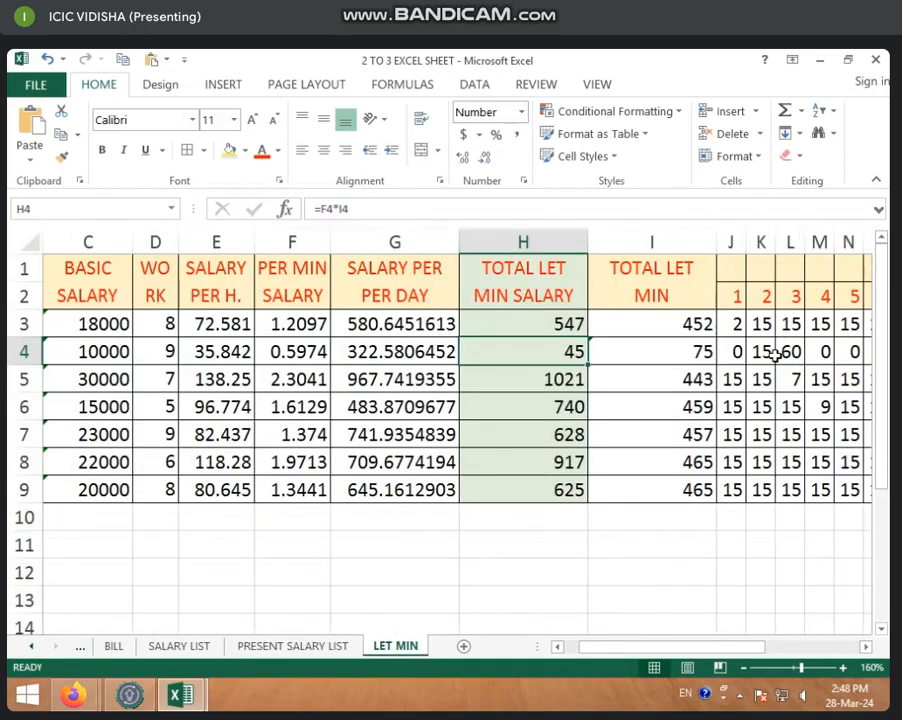
pyautogui.click(766, 353)
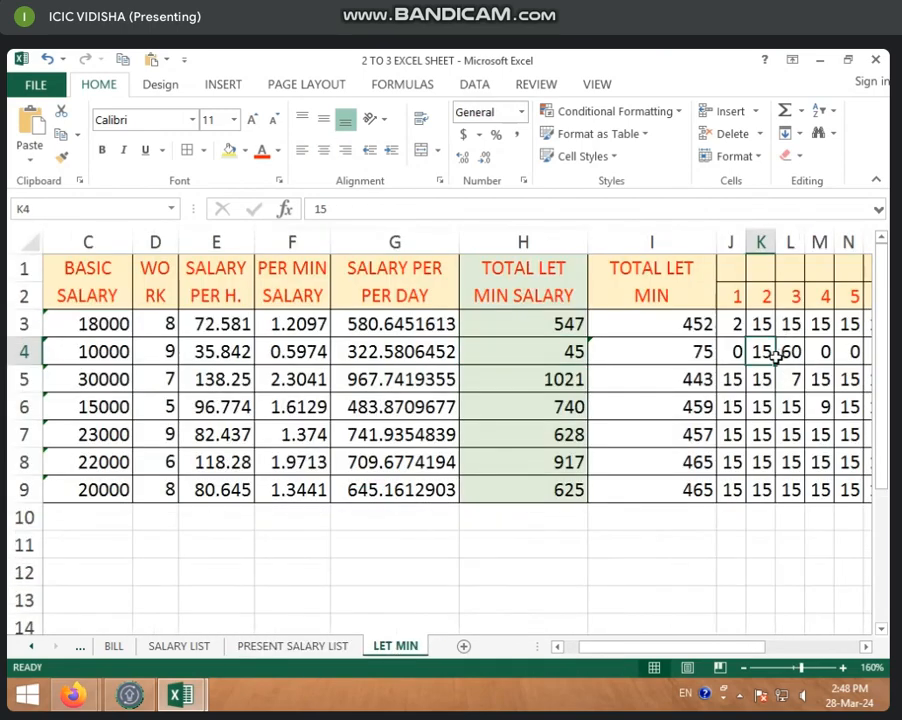
pyautogui.write('10')
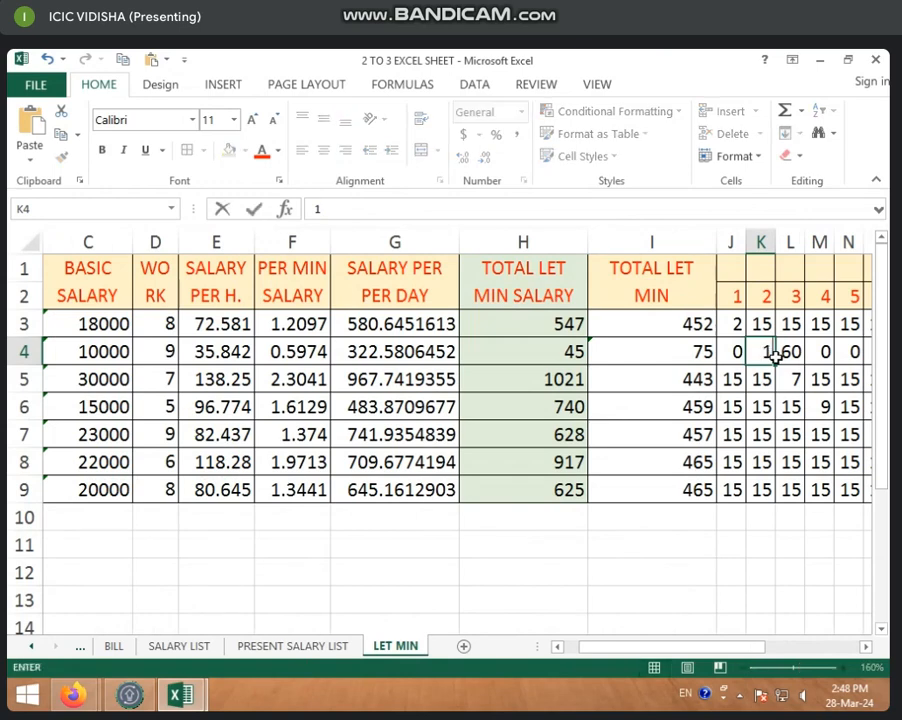
pyautogui.press('Return')
pyautogui.press('Return')
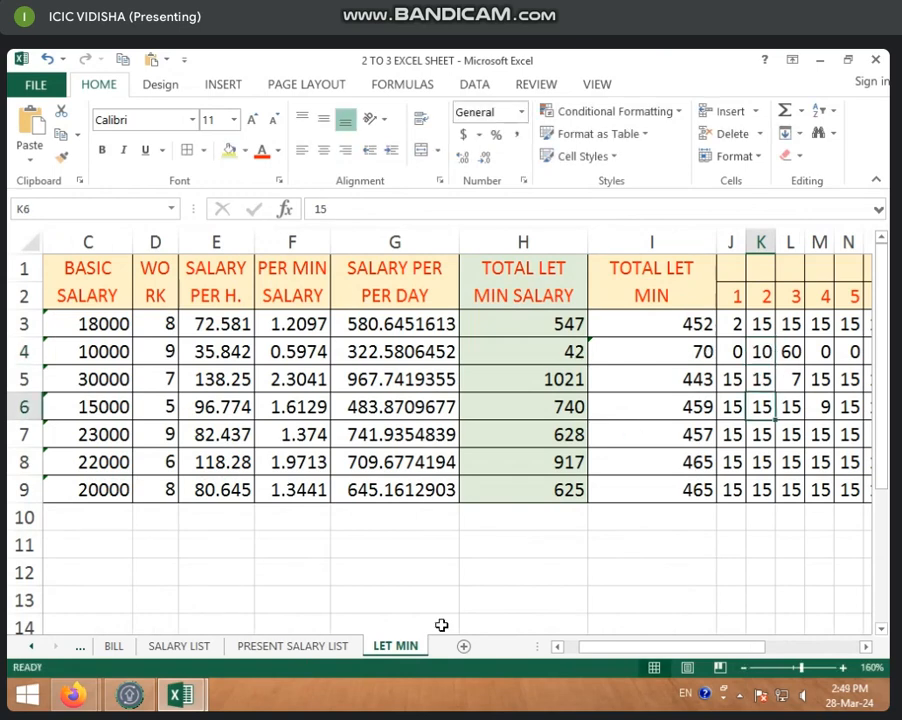
pyautogui.click(289, 647)
pyautogui.click(409, 360)
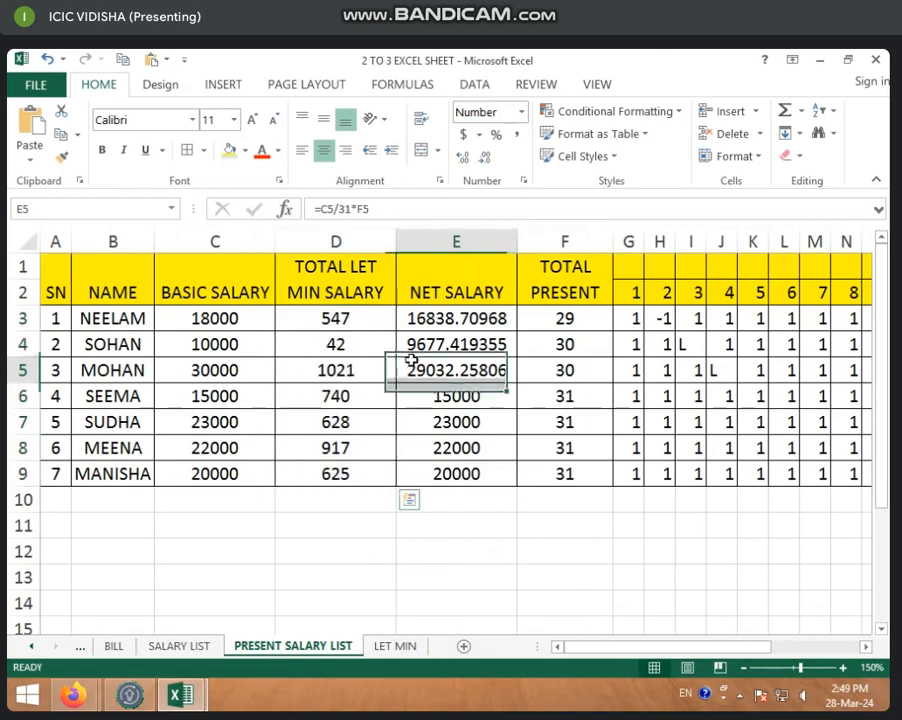
pyautogui.click(342, 345)
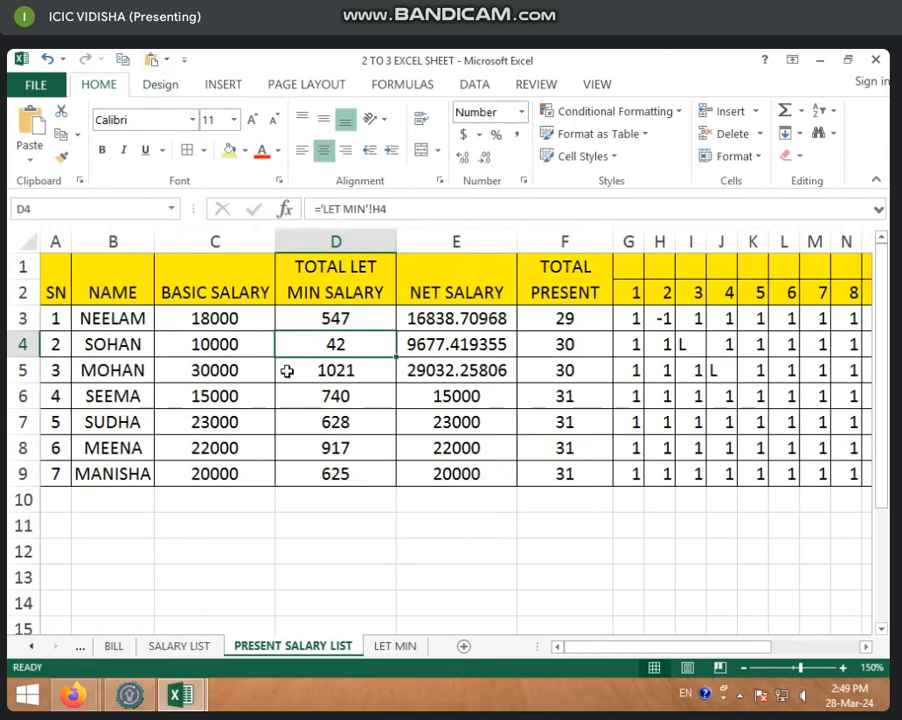
# Step: Examine the second employee's total late minutes in I4 and late-minute salary in H4 on the LET MIN sheet
pyautogui.click(396, 648)
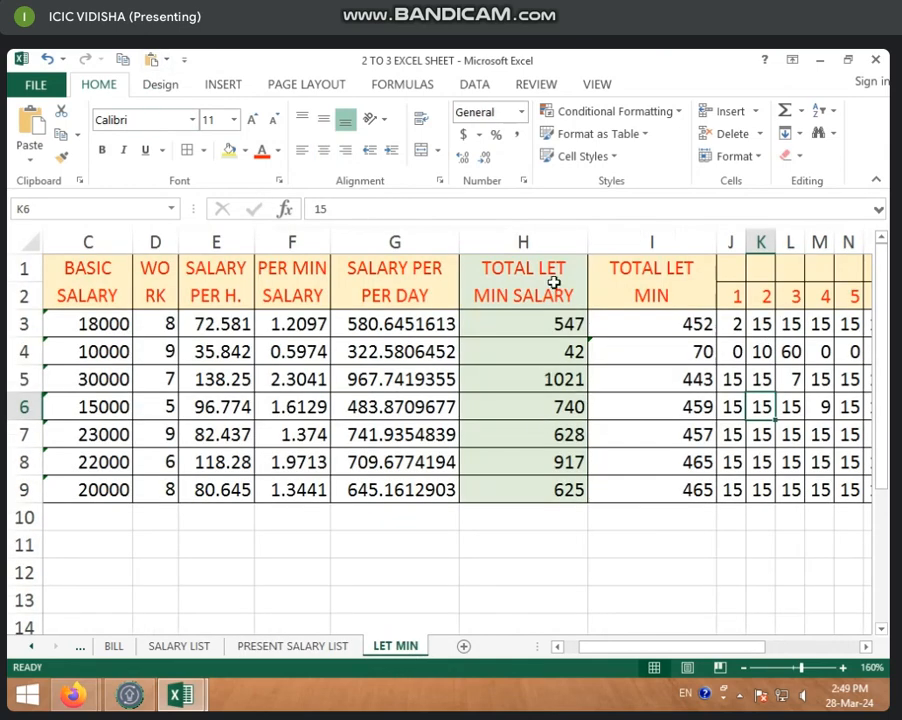
pyautogui.click(704, 358)
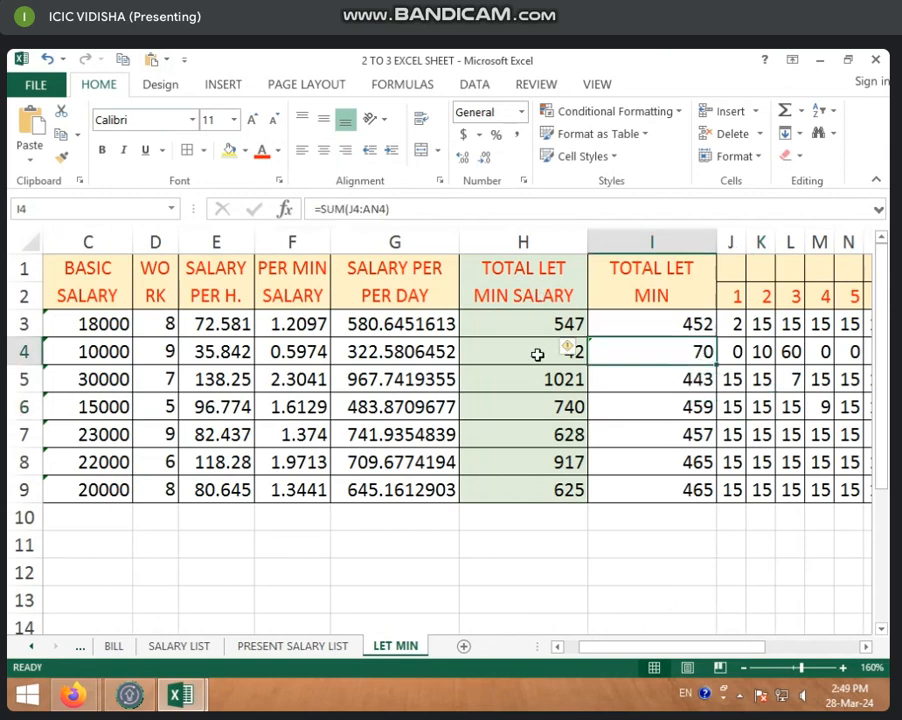
pyautogui.click(519, 352)
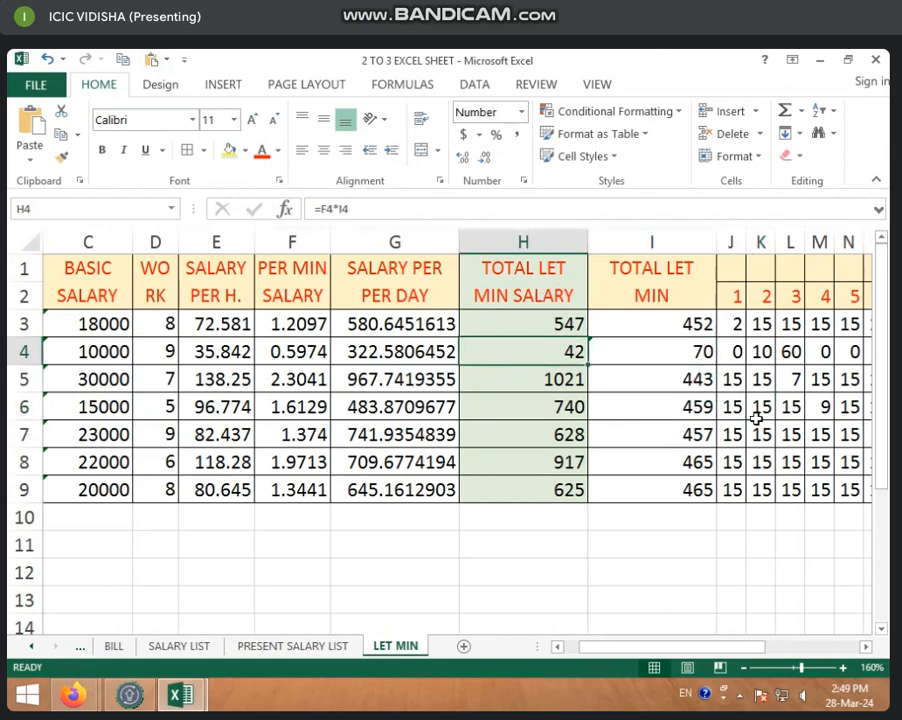
pyautogui.click(828, 377)
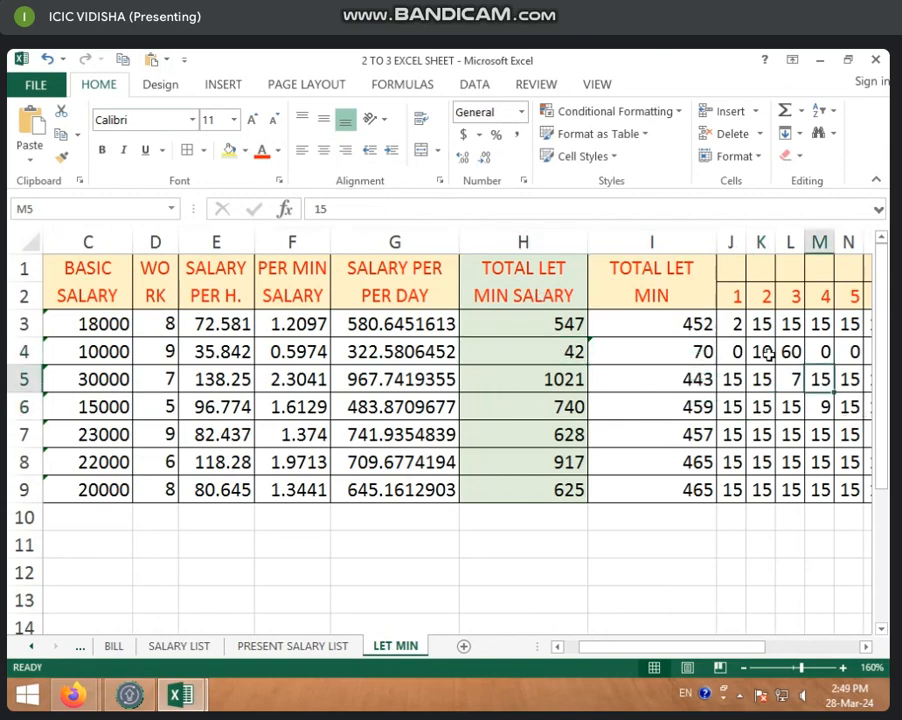
pyautogui.click(850, 358)
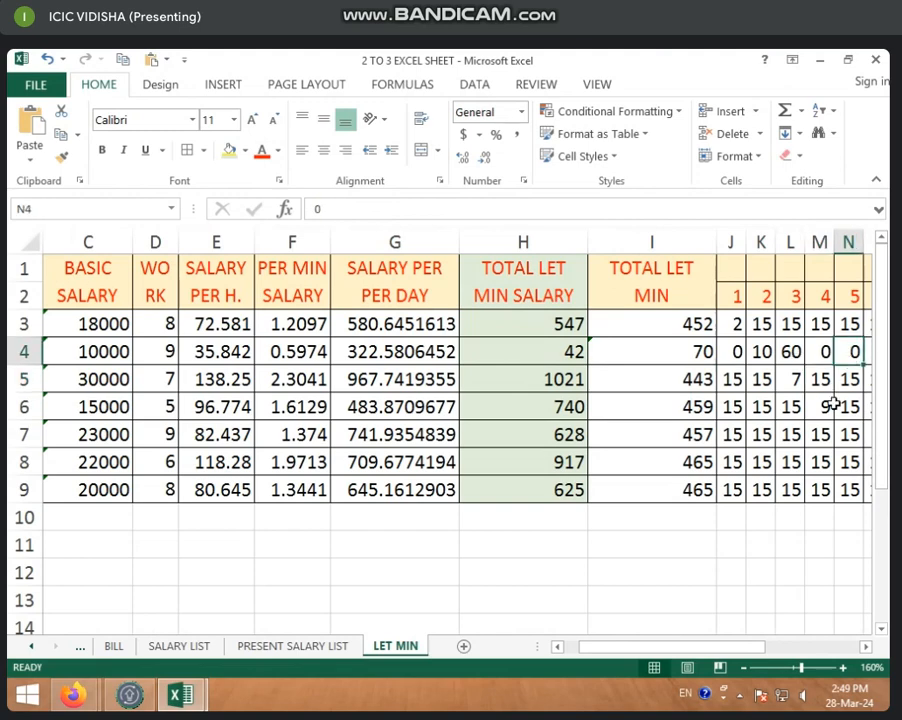
# Step: Set N4 on the LET MIN sheet to 20 and check the linked late-minute salaries in column D of PRESENT SALARY LIST
pyautogui.write('20')
pyautogui.click(790, 434)
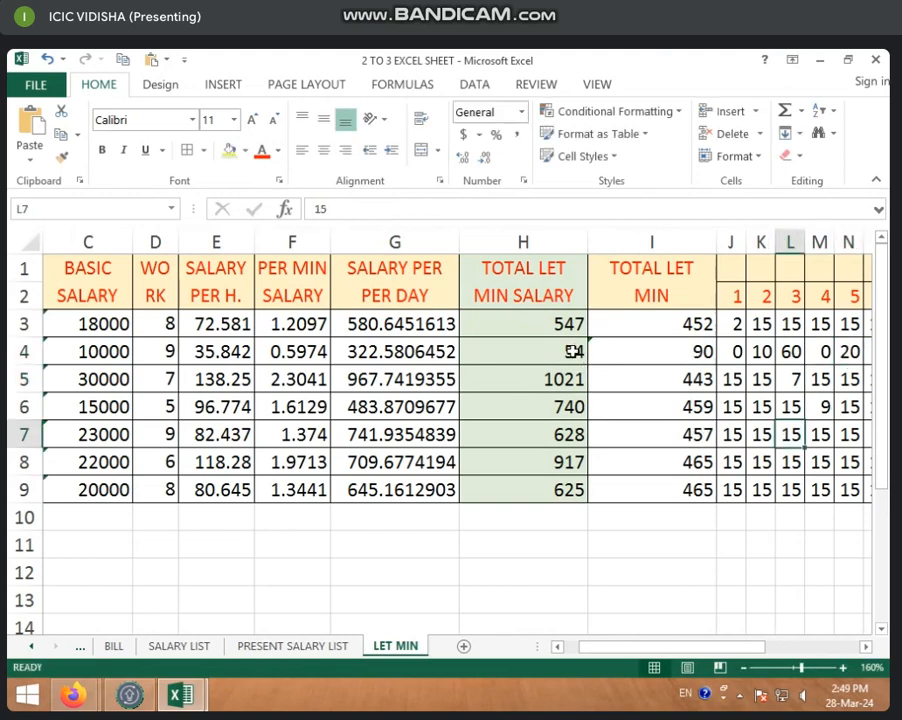
pyautogui.click(277, 652)
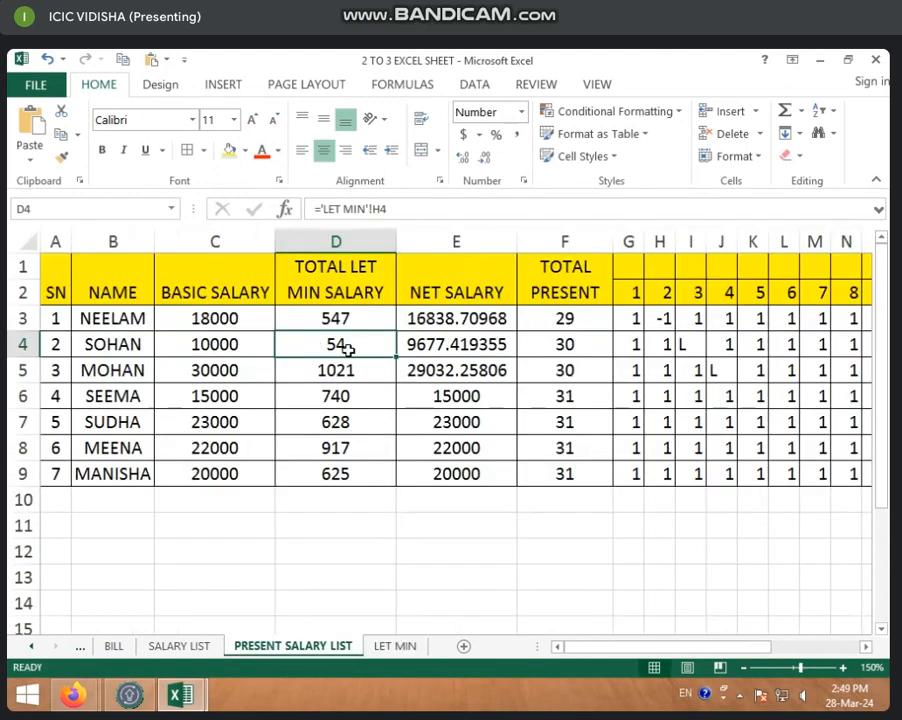
pyautogui.click(355, 424)
pyautogui.click(348, 317)
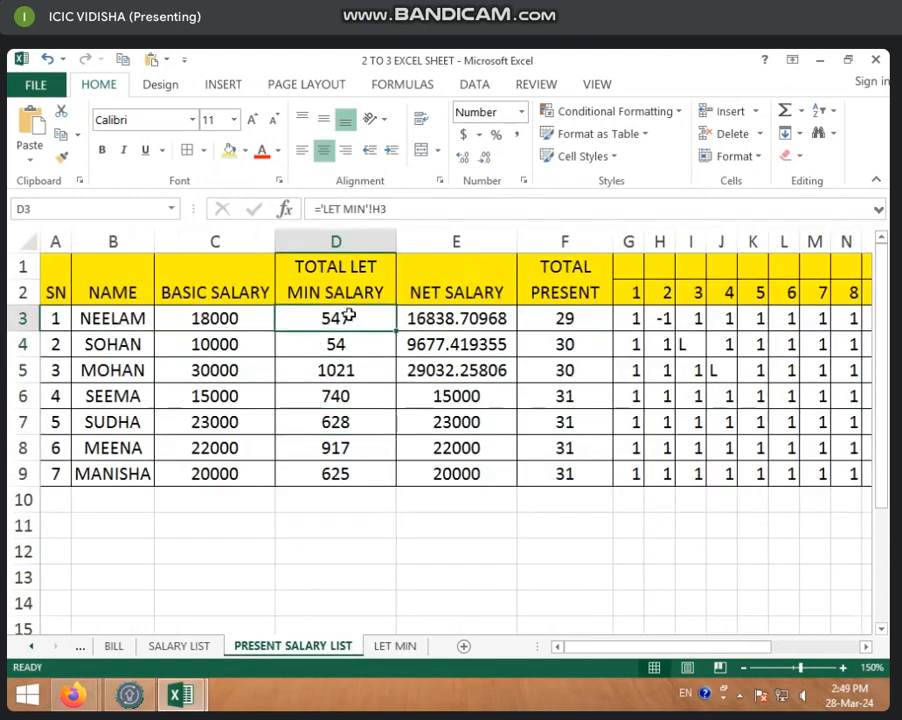
# Step: Insert a new column before NET SALARY and merge its header cells E1:E2
pyautogui.click(441, 328)
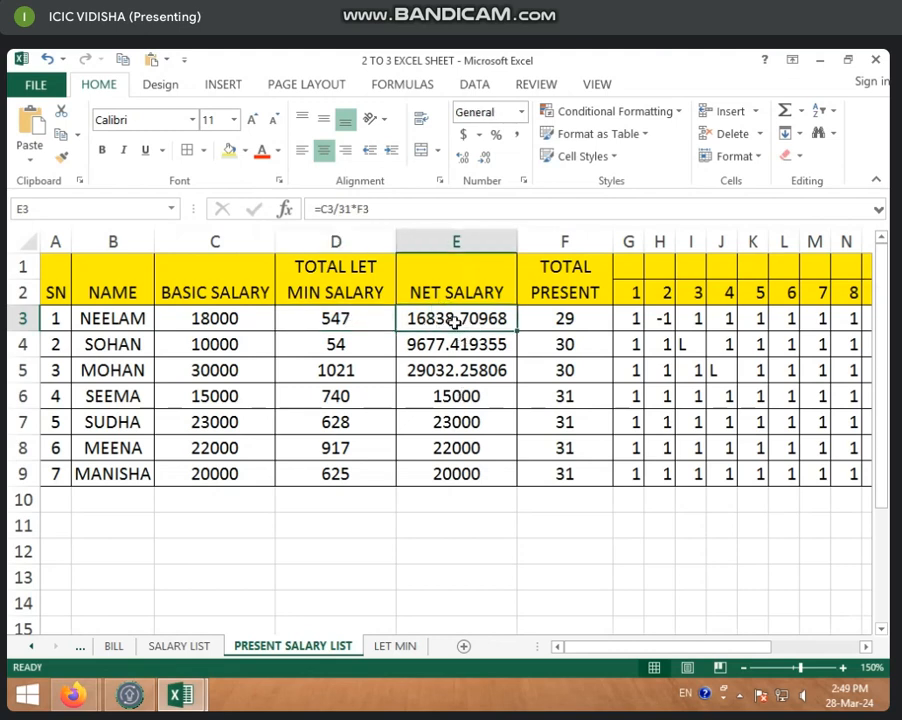
pyautogui.rightClick(461, 241)
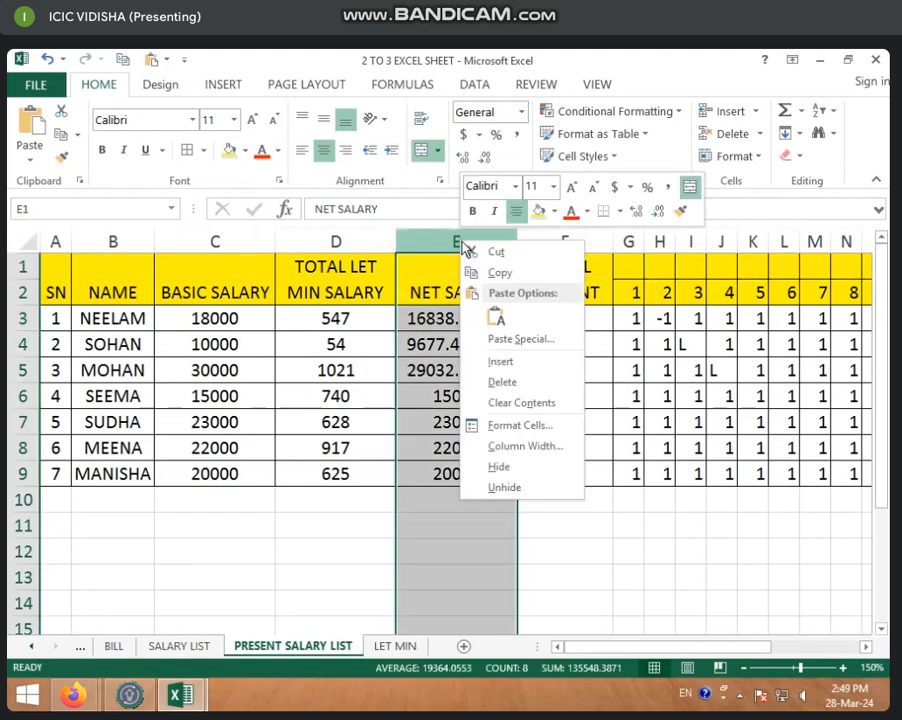
pyautogui.click(516, 362)
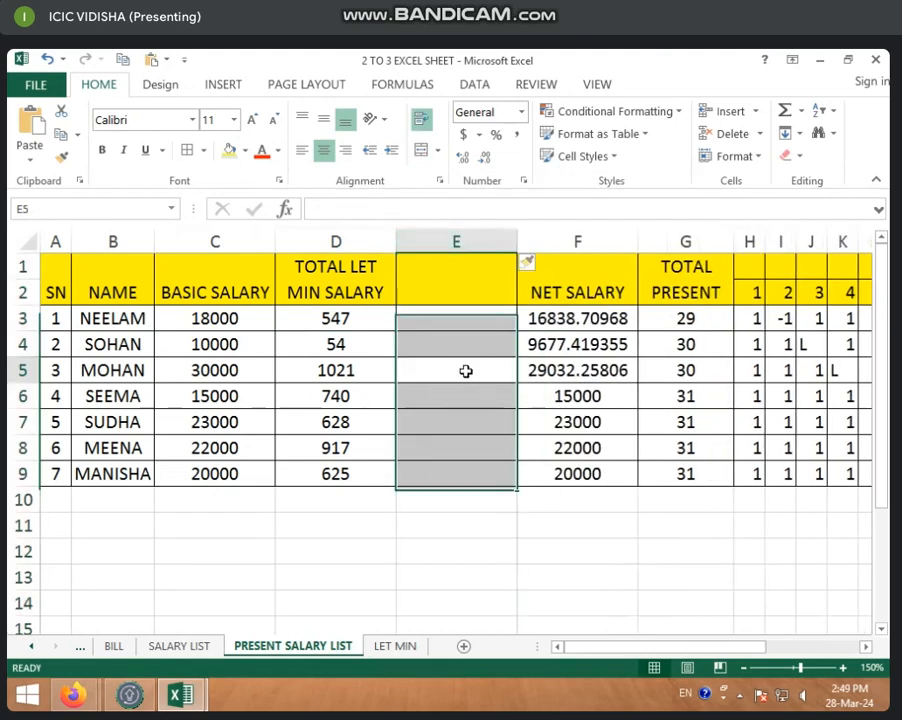
pyautogui.click(462, 368)
pyautogui.moveTo(454, 276); pyautogui.dragTo(450, 288)
pyautogui.click(423, 150)
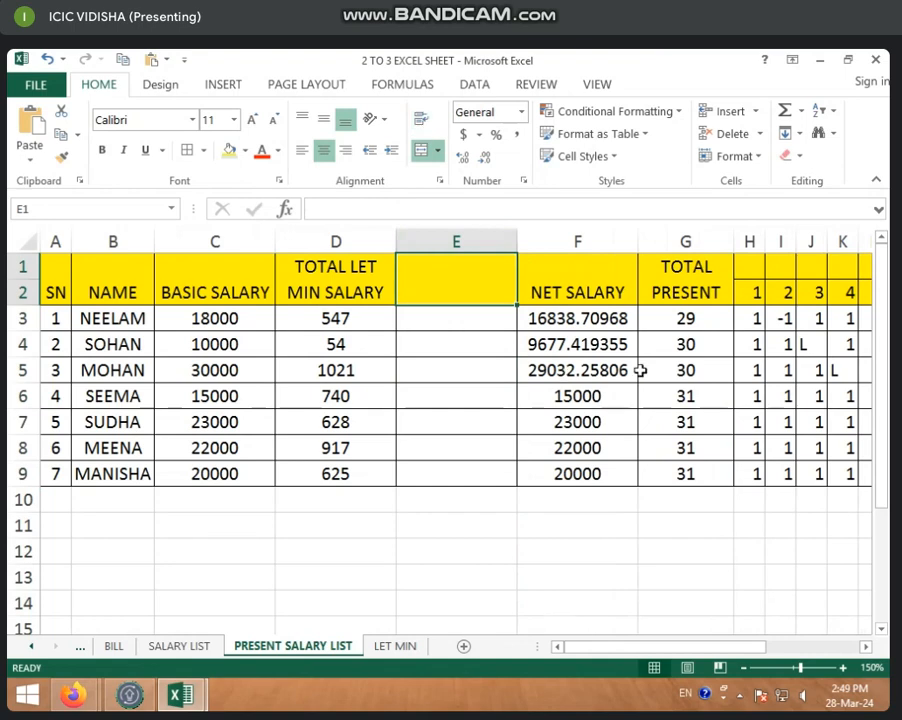
# Step: Enter the header NET SALARY AFTER LET MIN. in the merged cell E1 and wrap its text
pyautogui.write('NET ')
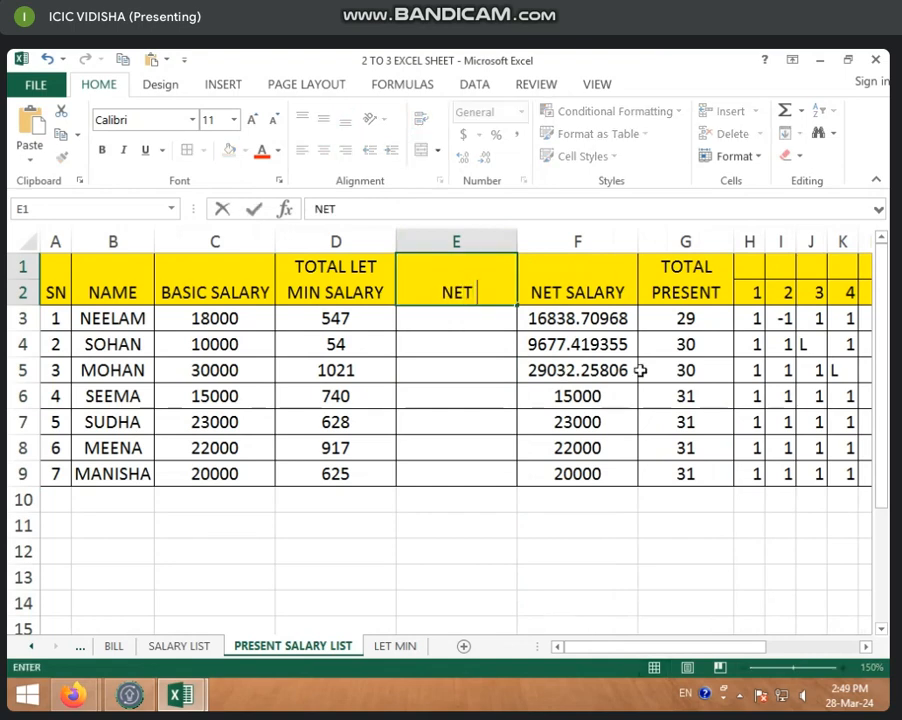
pyautogui.write('SALARY A')
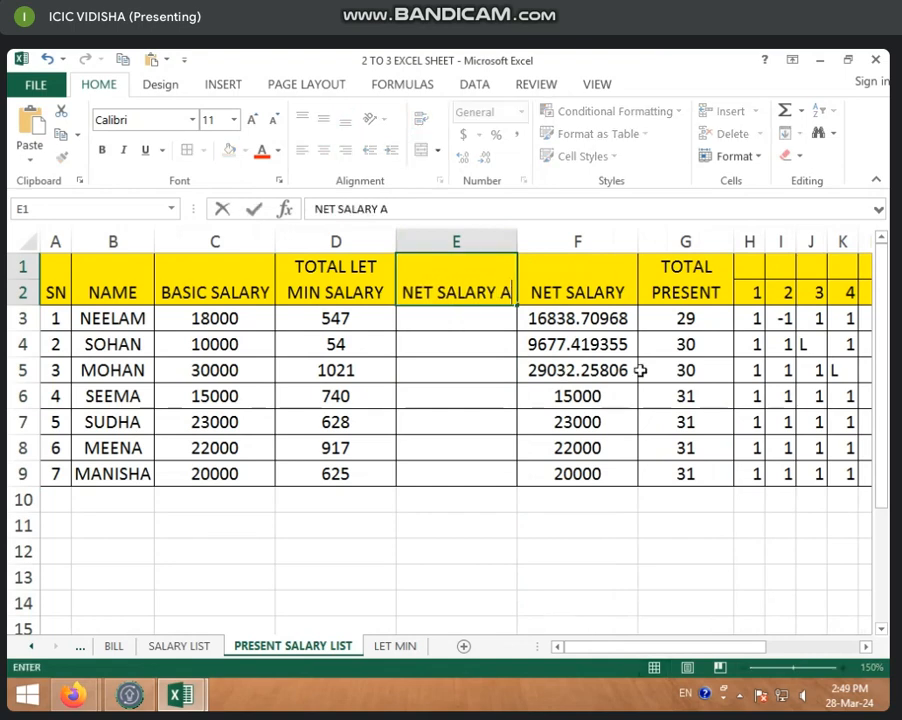
pyautogui.write('FTER')
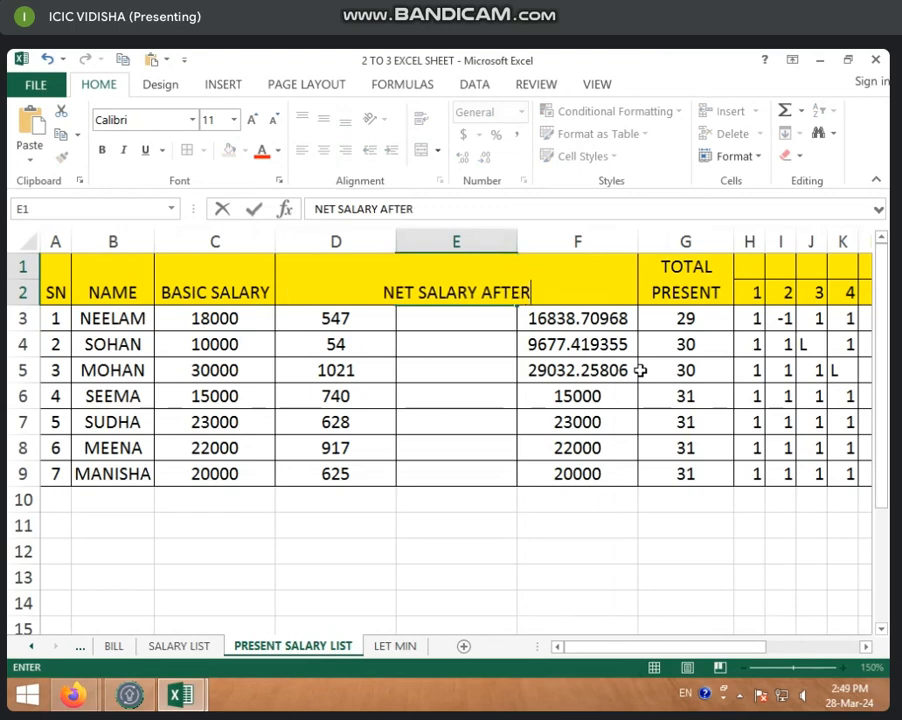
pyautogui.write(' LET MIN')
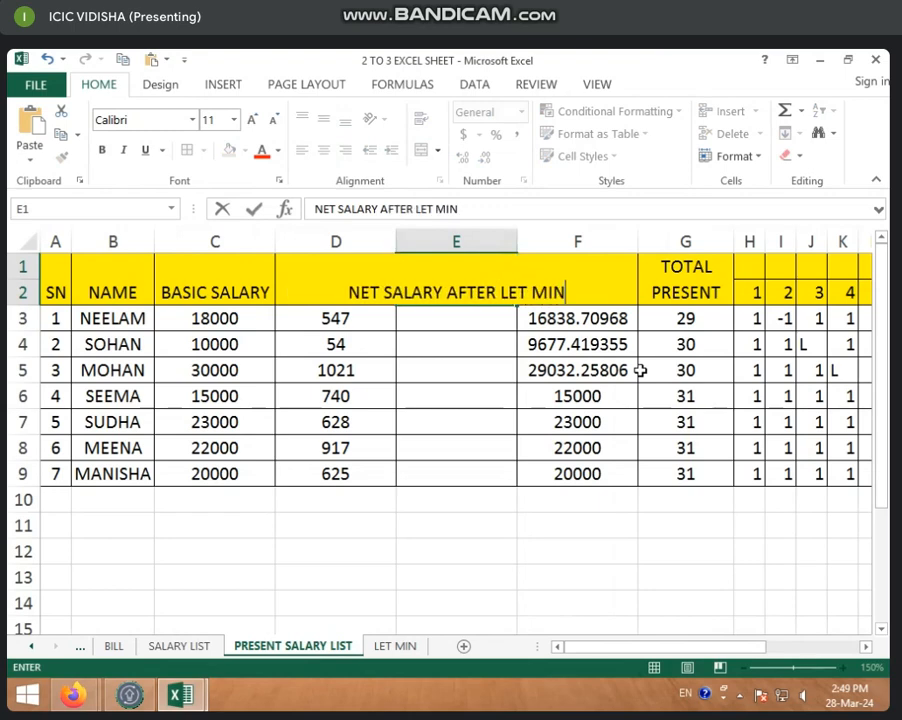
pyautogui.write('.')
pyautogui.press('Return')
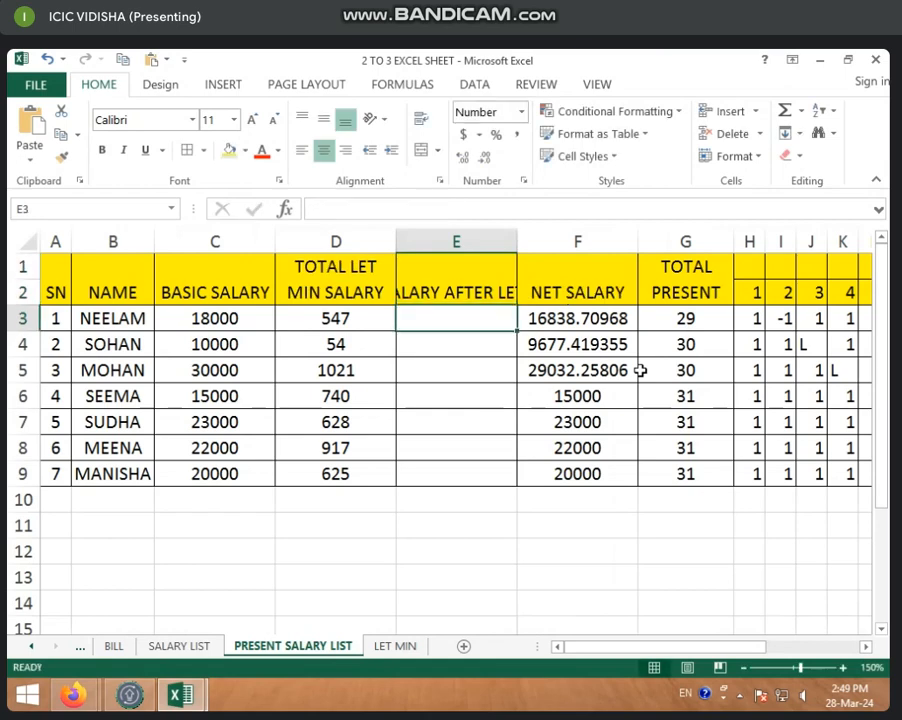
pyautogui.click(483, 300)
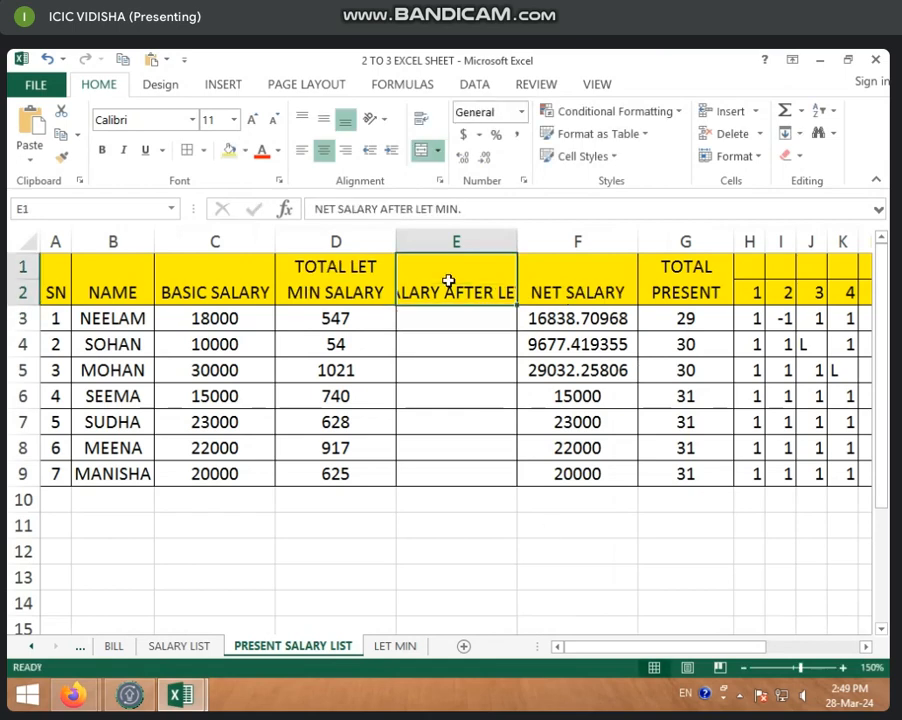
pyautogui.click(423, 122)
# Step: Subtract the late-minute salary from the net salary in E3 with =F3-D3 and fill the formula down to E9
pyautogui.click(457, 320)
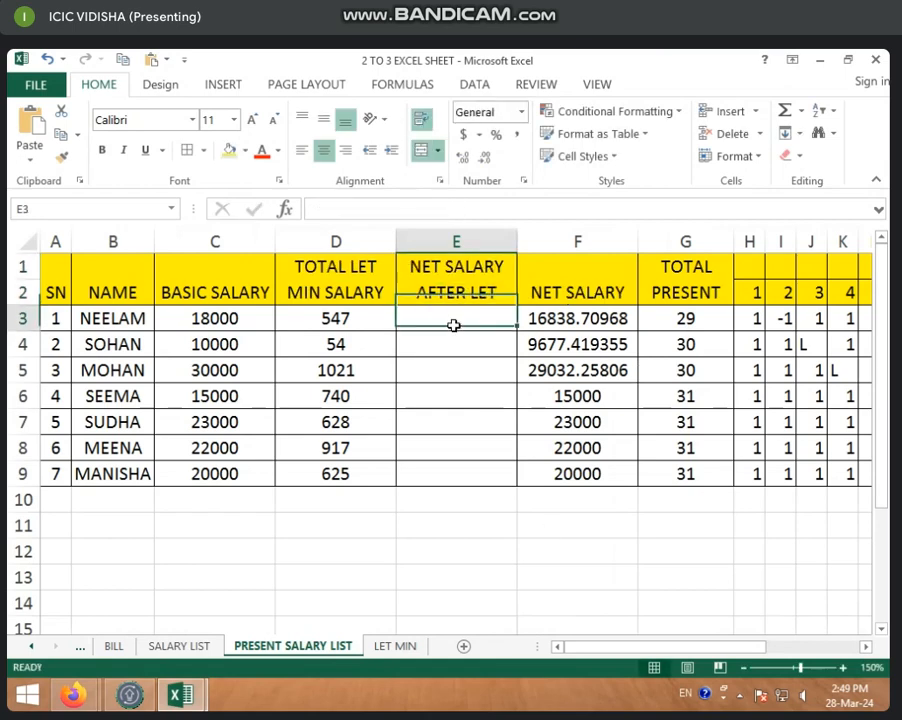
pyautogui.click(593, 322)
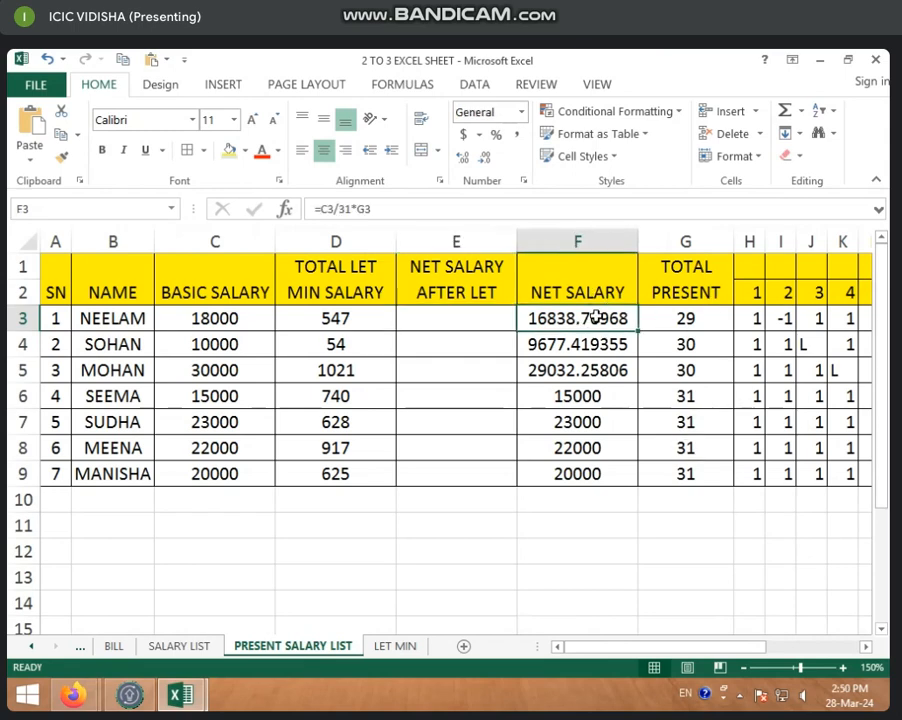
pyautogui.click(479, 328)
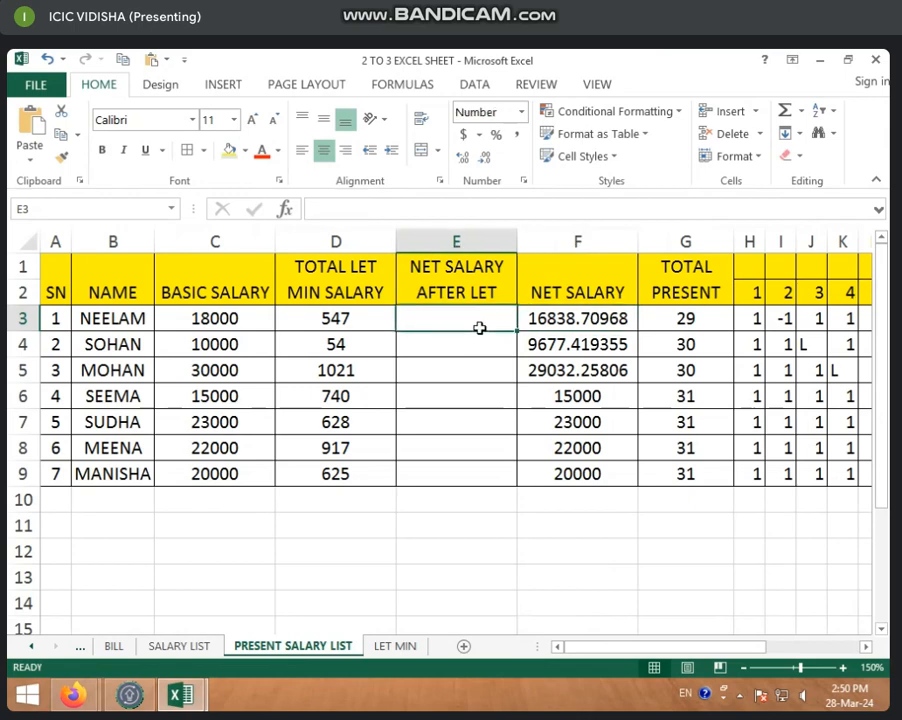
pyautogui.write('=')
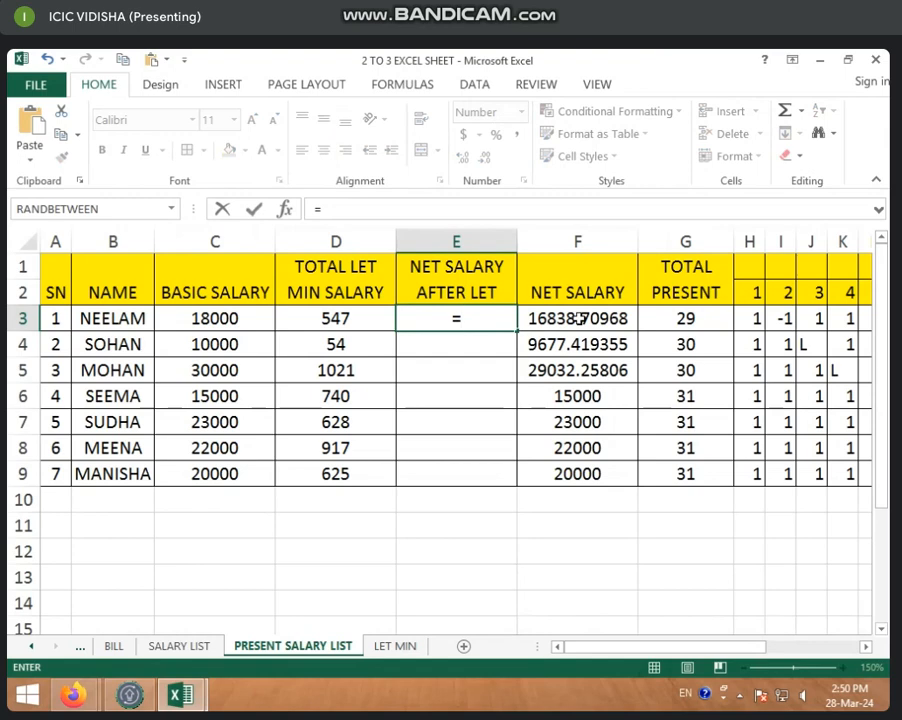
pyautogui.click(578, 318)
pyautogui.write('-')
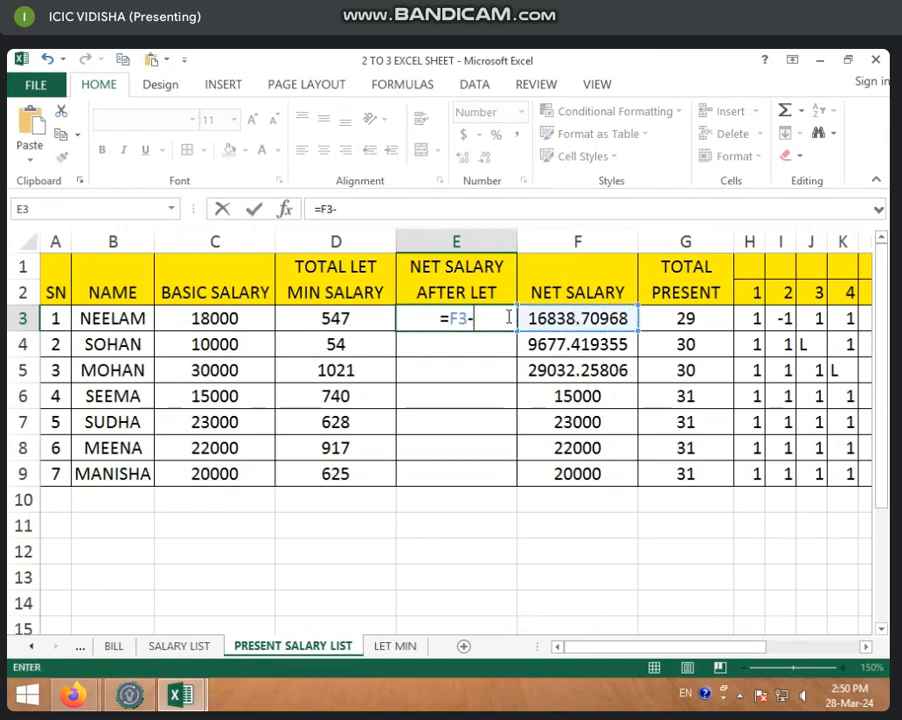
pyautogui.click(354, 318)
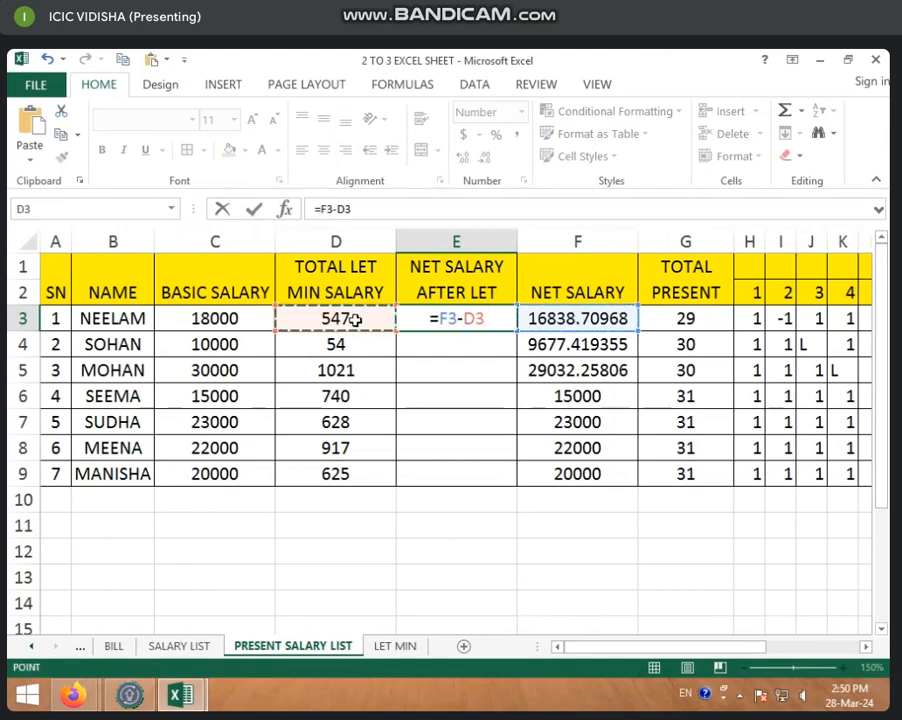
pyautogui.press('Return')
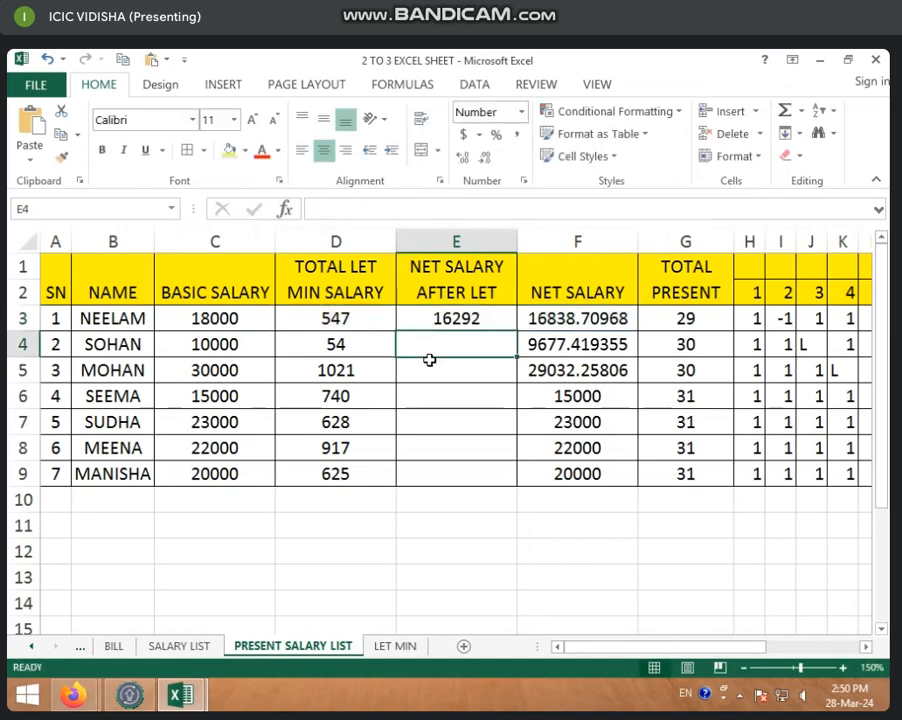
pyautogui.click(443, 318)
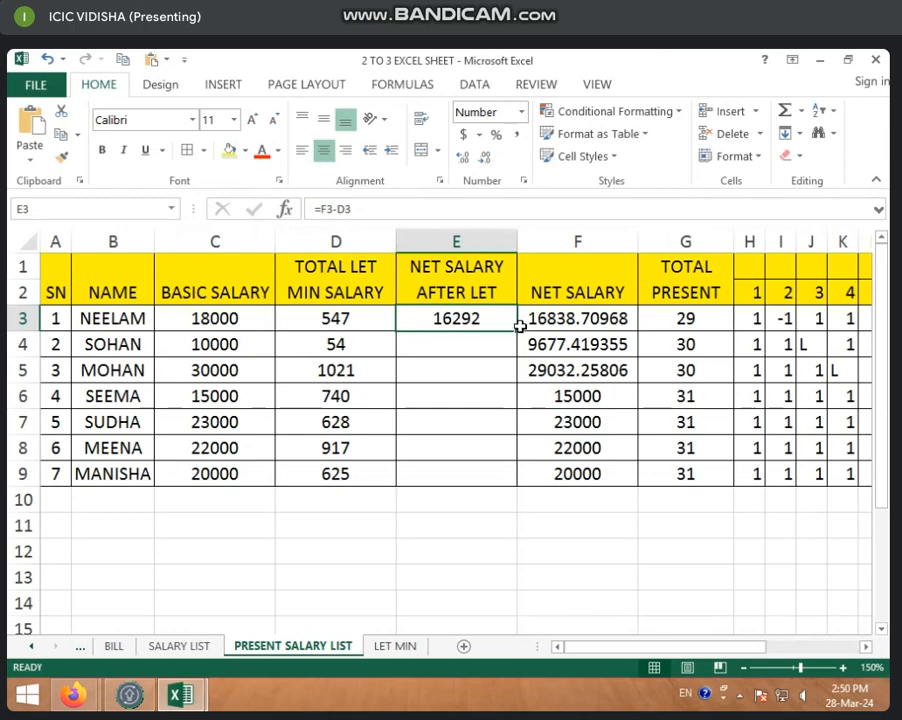
pyautogui.moveTo(517, 330); pyautogui.dragTo(509, 481)
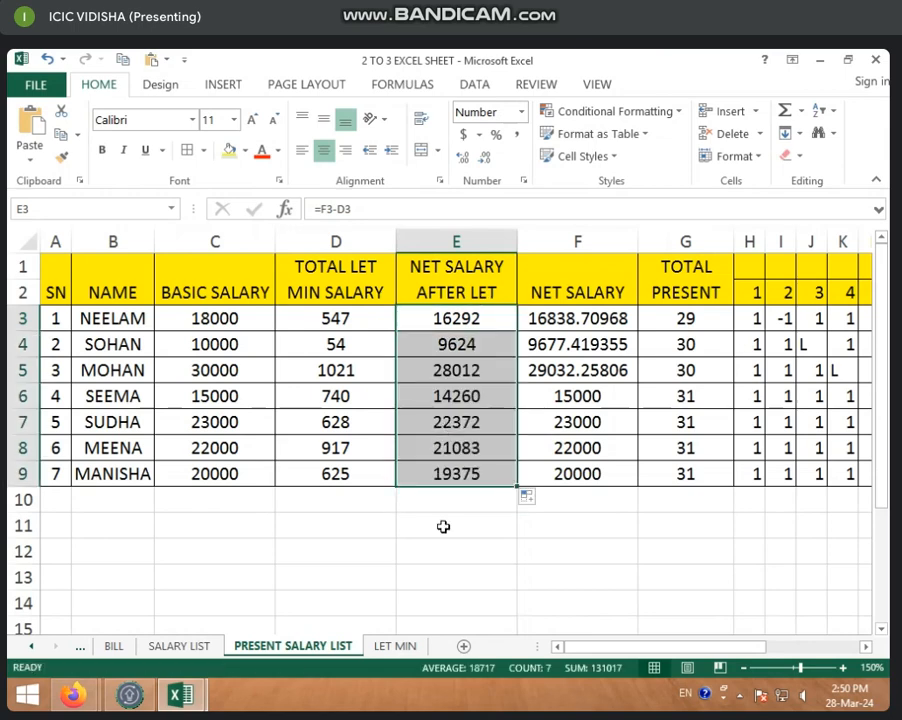
# Step: Reduce the net salaries in F3:F5 to whole numbers without decimals
pyautogui.moveTo(582, 326); pyautogui.dragTo(584, 368)
pyautogui.click(484, 160)
pyautogui.click(484, 160)
pyautogui.click(484, 160)
pyautogui.click(484, 160)
pyautogui.click(484, 160)
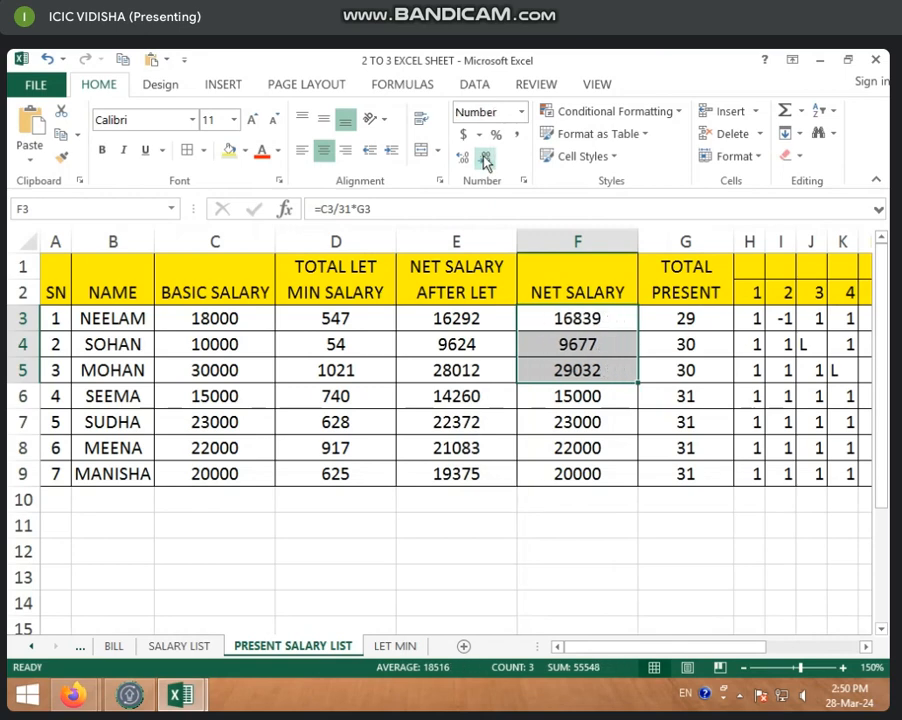
# Step: Review the salary columns, the total present formula in G5 and the third employee's daily attendance entries
pyautogui.click(360, 420)
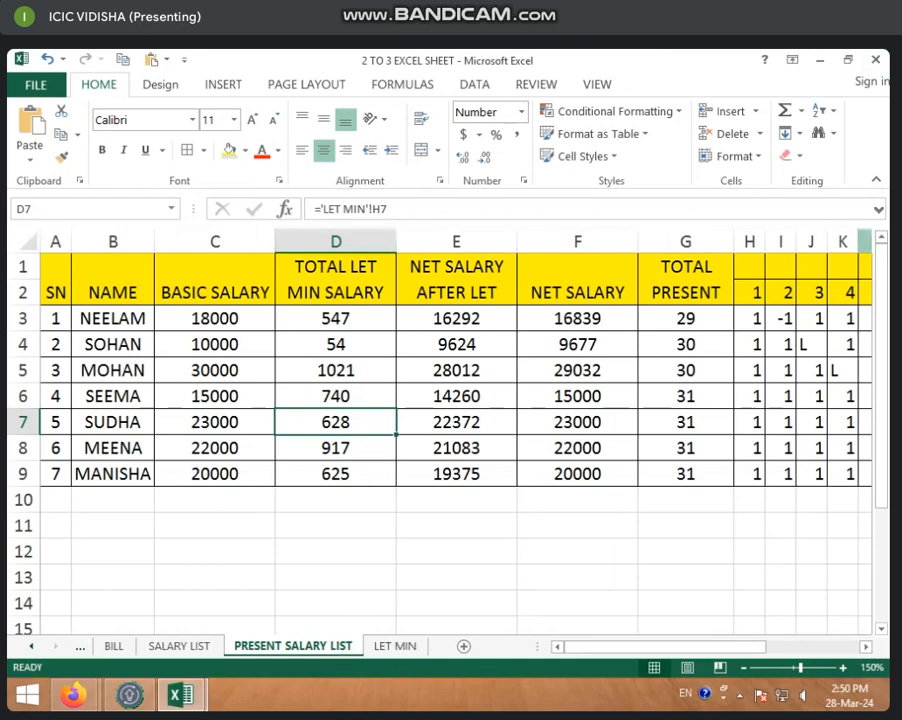
pyautogui.click(108, 278)
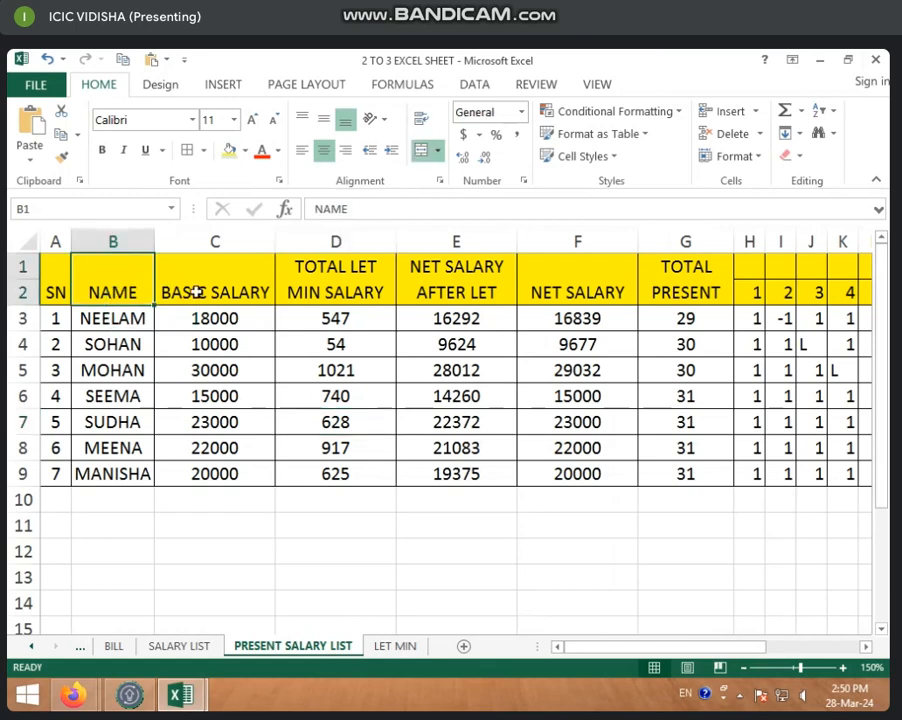
pyautogui.click(606, 362)
pyautogui.press('Right')
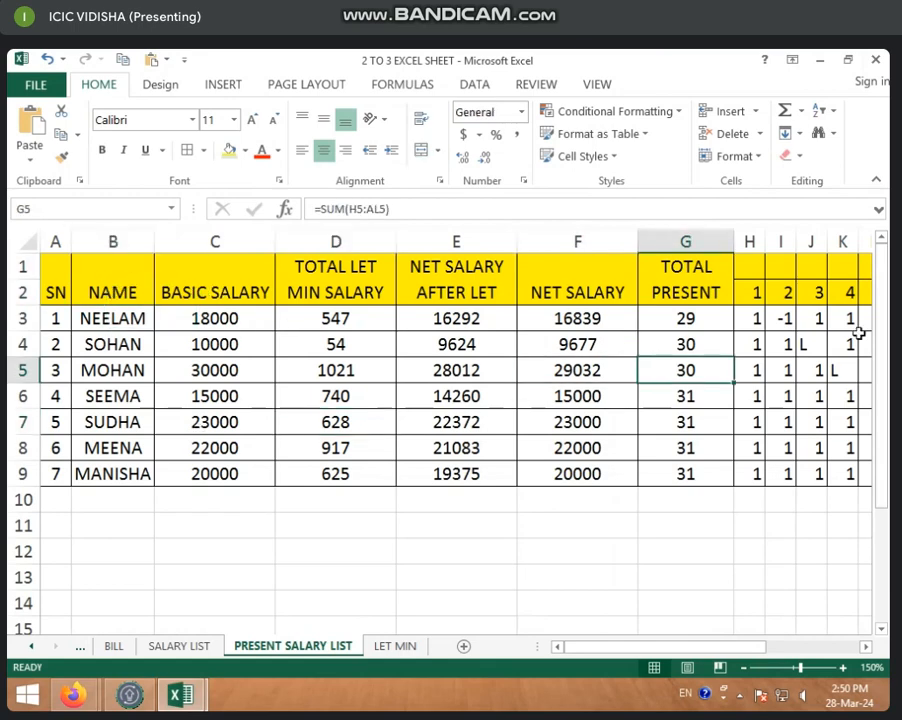
pyautogui.click(749, 370)
pyautogui.press('Right')
pyautogui.press('Right')
pyautogui.press('Right')
pyautogui.press('Right')
pyautogui.press('Right')
pyautogui.press('Right')
pyautogui.press('Right')
pyautogui.press('Right')
pyautogui.press('Right')
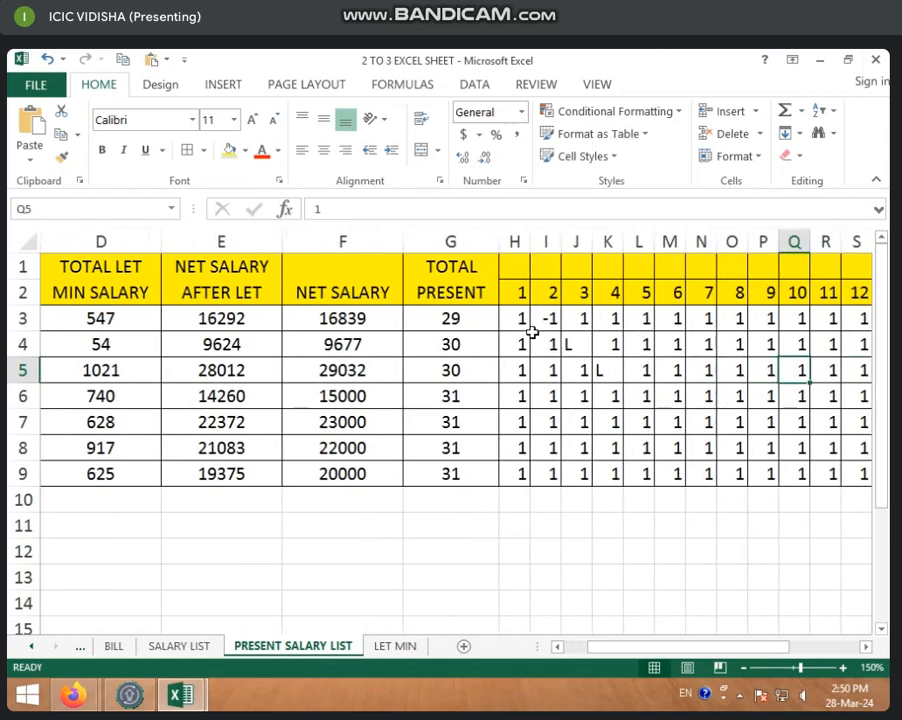
# Step: Examine the first two employees' attendance marks for days 1 to 3, including -1 in I3 and L in J4
pyautogui.click(519, 327)
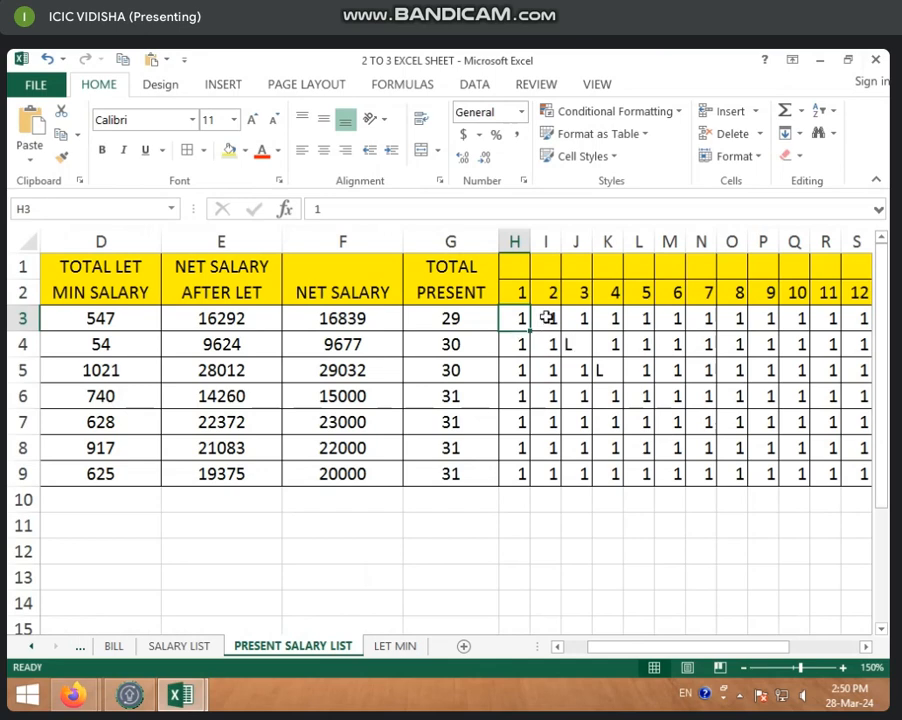
pyautogui.click(547, 317)
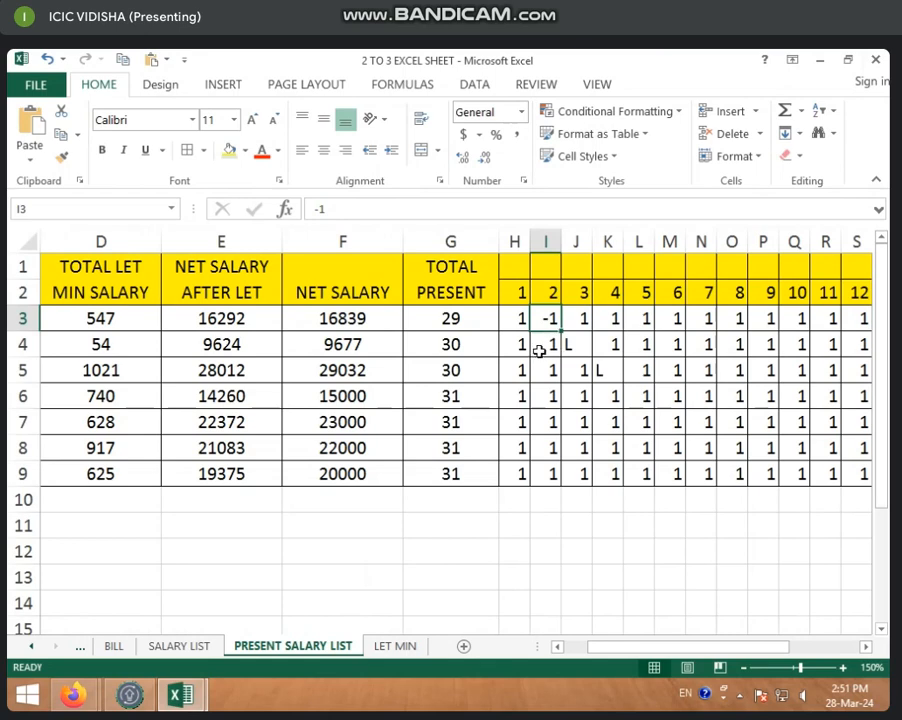
pyautogui.click(540, 346)
pyautogui.write('L')
pyautogui.click(584, 346)
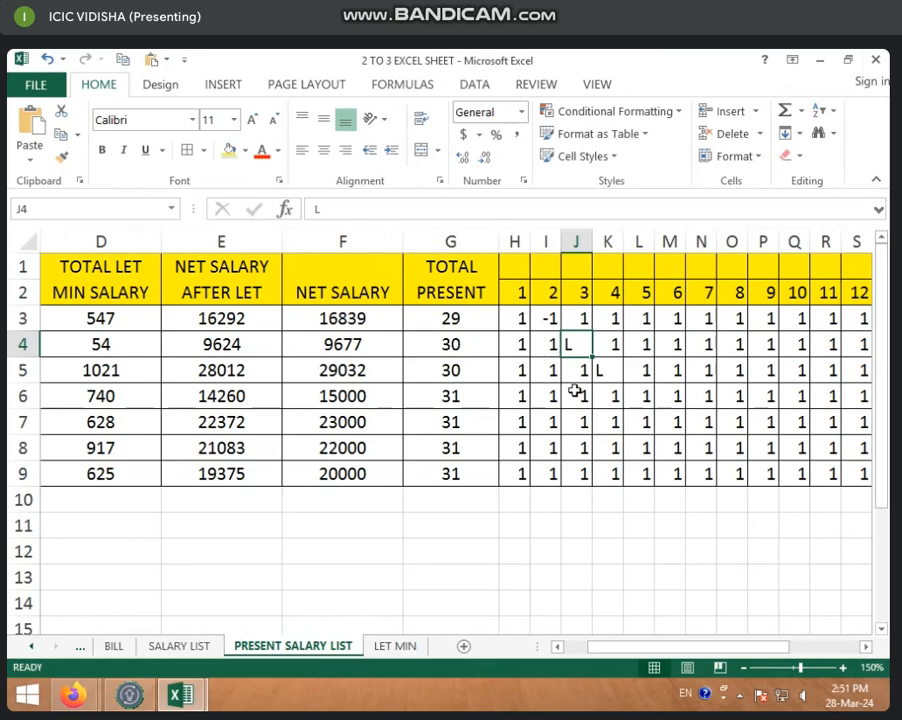
pyautogui.click(543, 326)
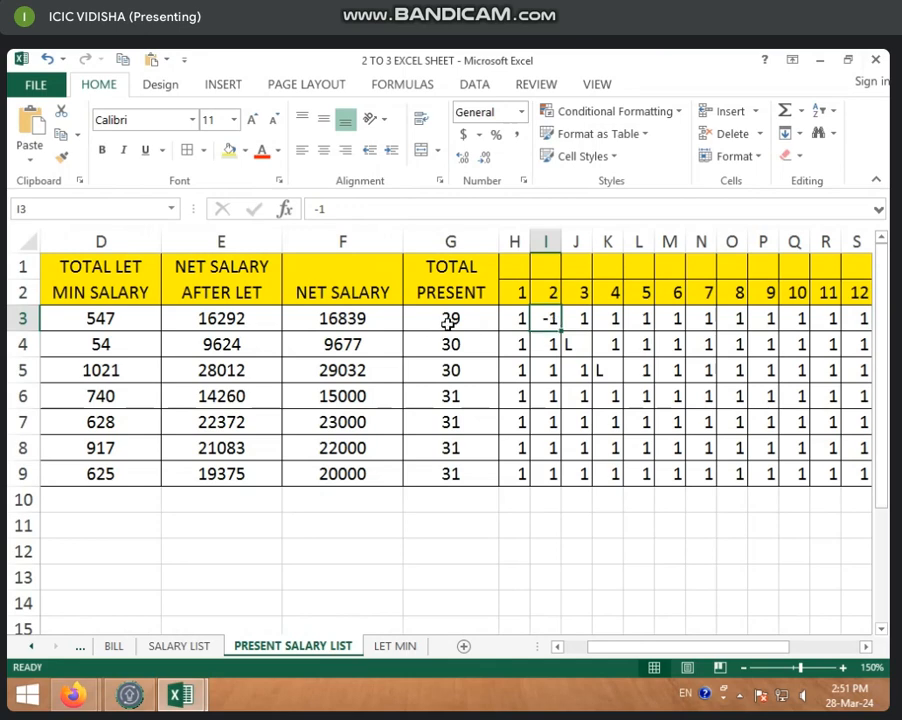
pyautogui.click(556, 346)
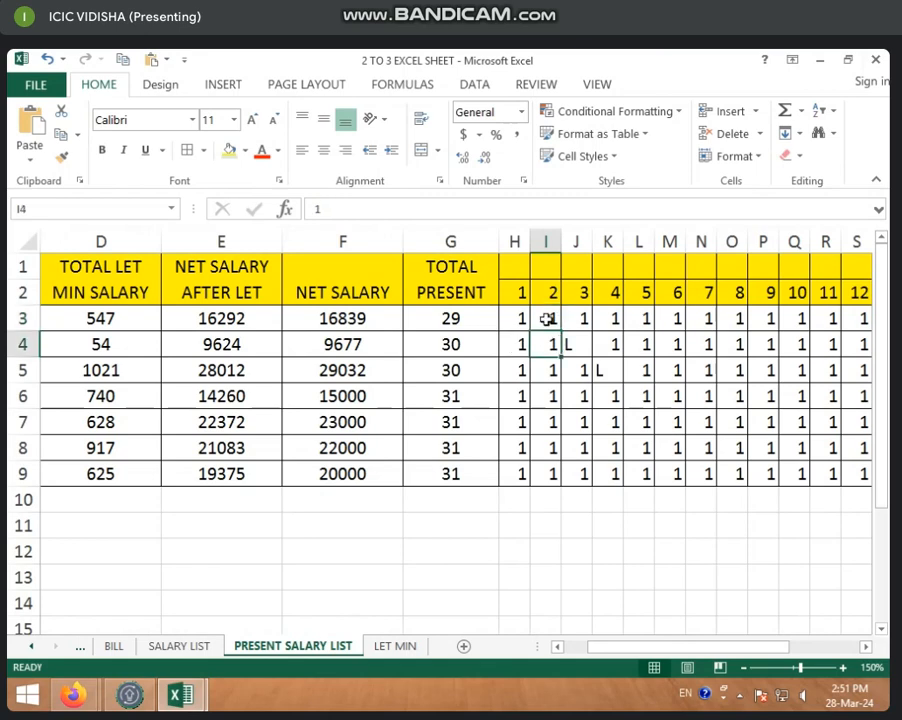
# Step: Test the first employee's day 2 attendance in I3 with the value 1, and set it back to -1
pyautogui.click(547, 318)
pyautogui.write('1')
pyautogui.press('Return')
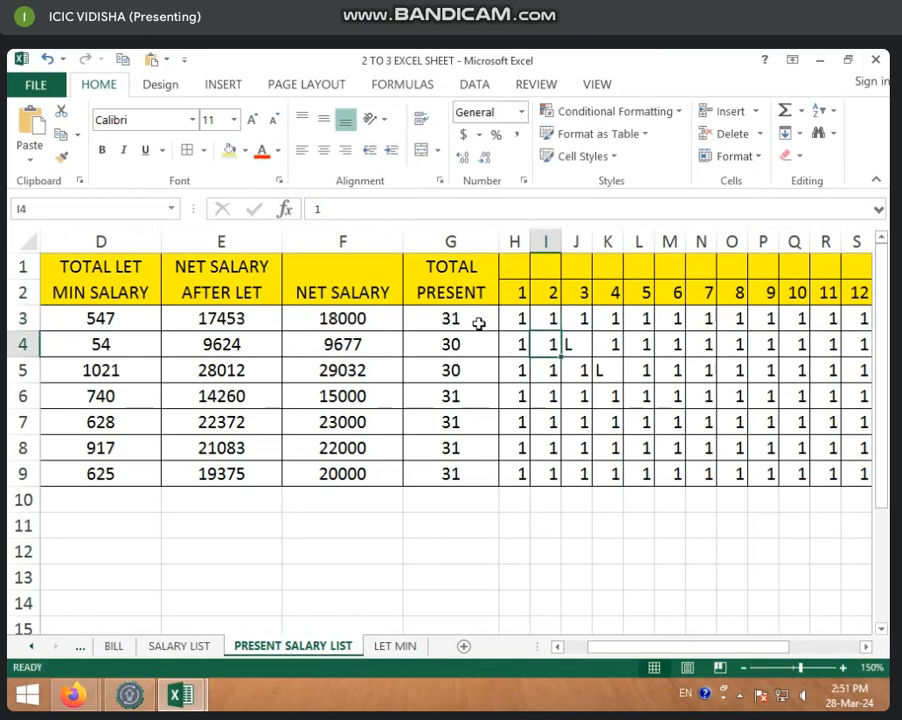
pyautogui.click(561, 324)
pyautogui.write('-2')
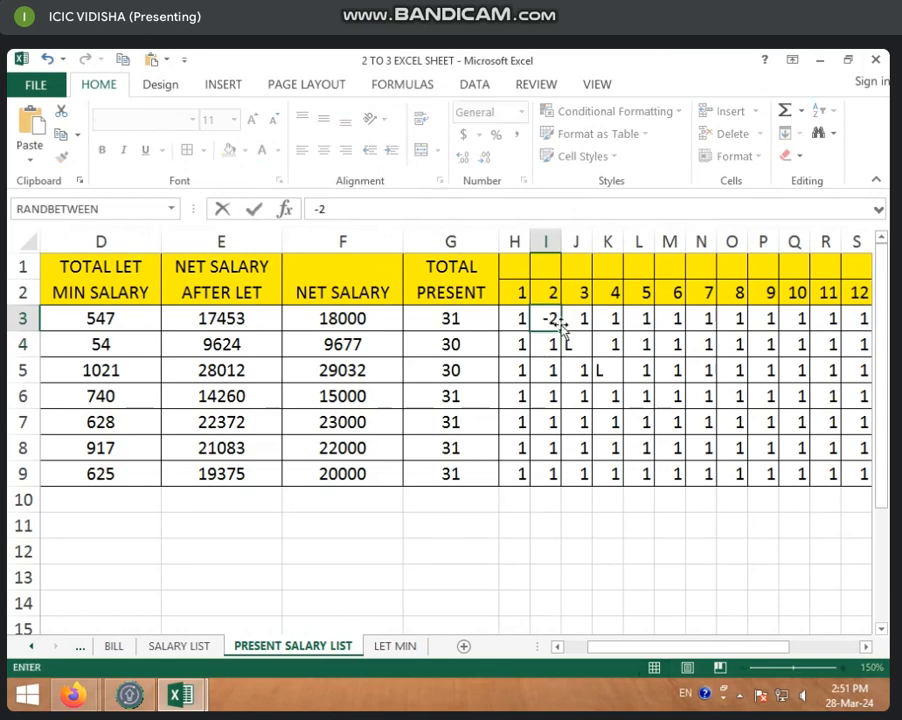
pyautogui.press('BackSpace')
pyautogui.write('1')
pyautogui.press('Return')
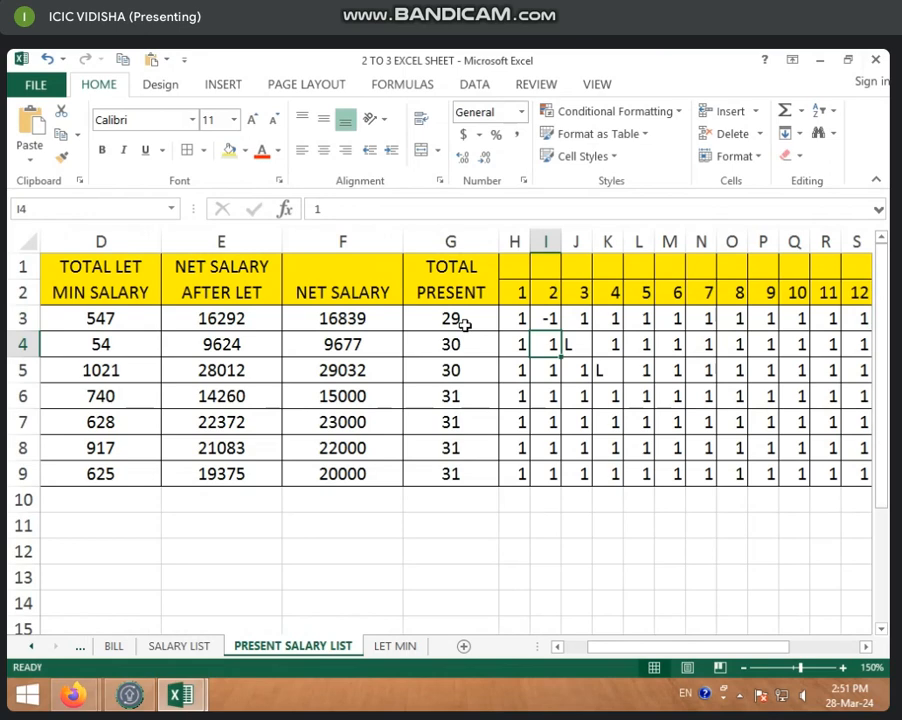
# Step: Mark the first employee's day 2 attendance in I3 as L and check the total present formula in G3
pyautogui.click(549, 318)
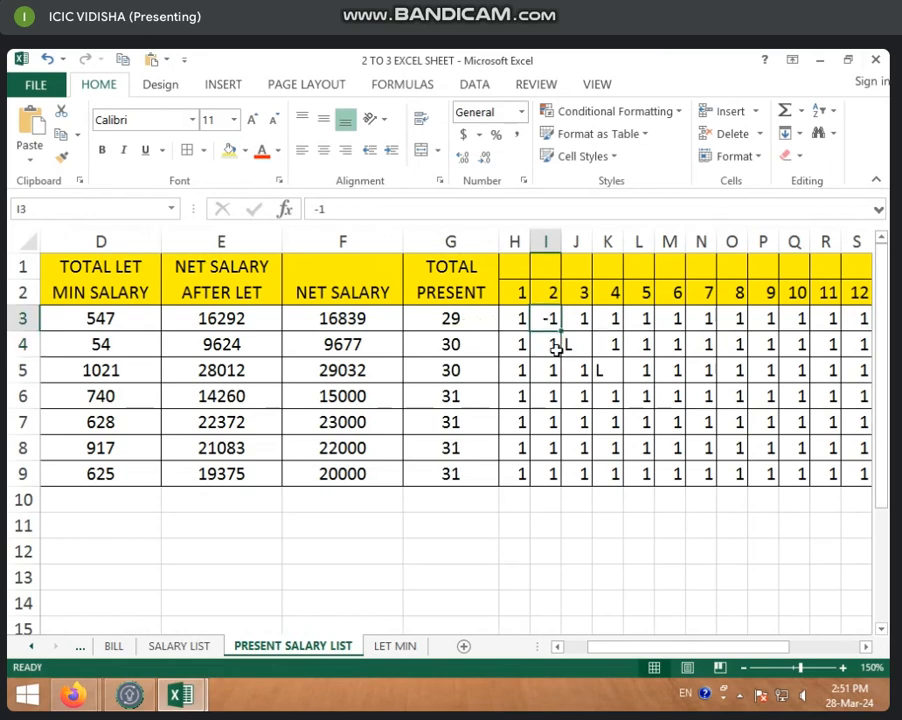
pyautogui.write('L')
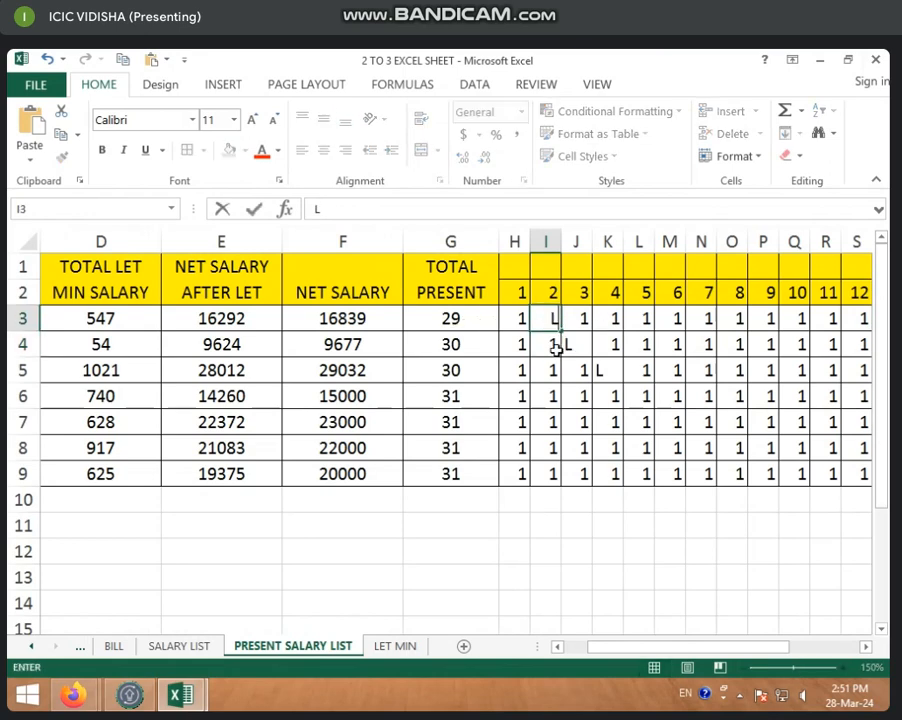
pyautogui.press('Return')
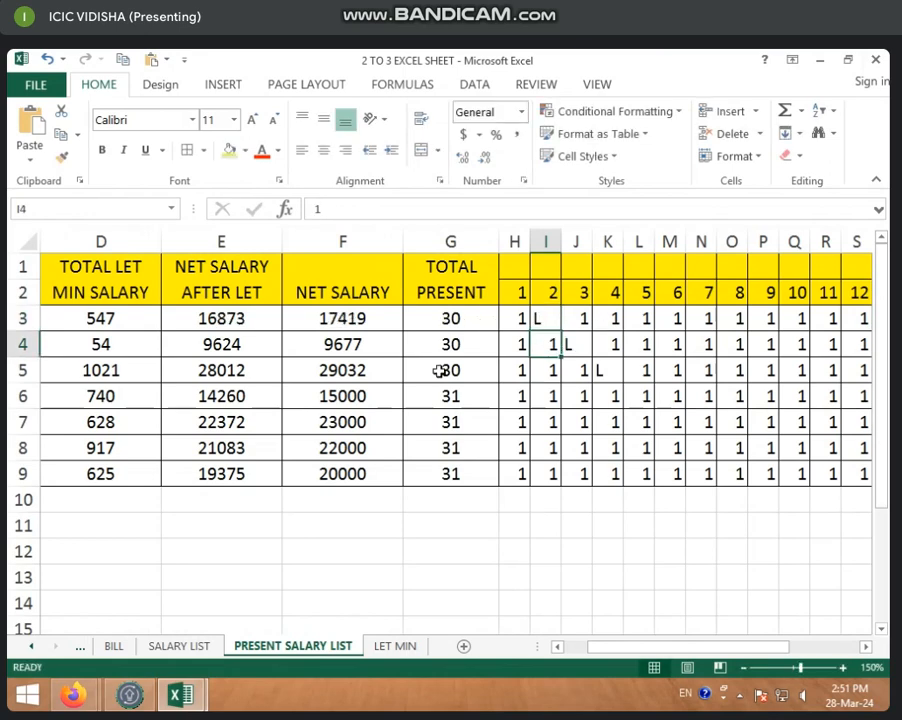
pyautogui.click(449, 318)
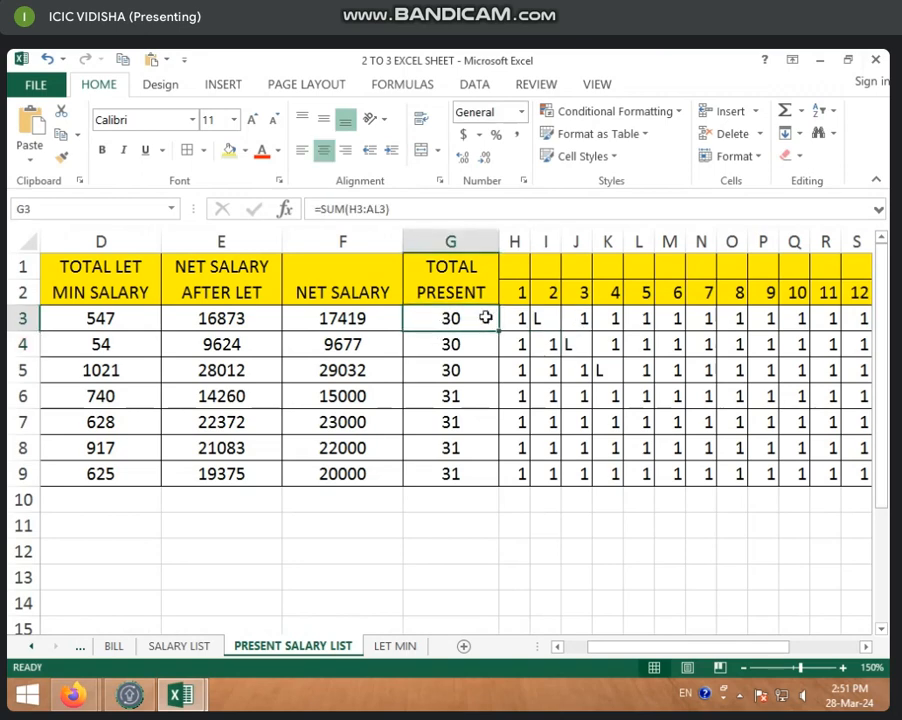
# Step: Re-enter the first employee's net salary formula in F3 as =C3/31*G3
pyautogui.moveTo(634, 650); pyautogui.dragTo(565, 652)
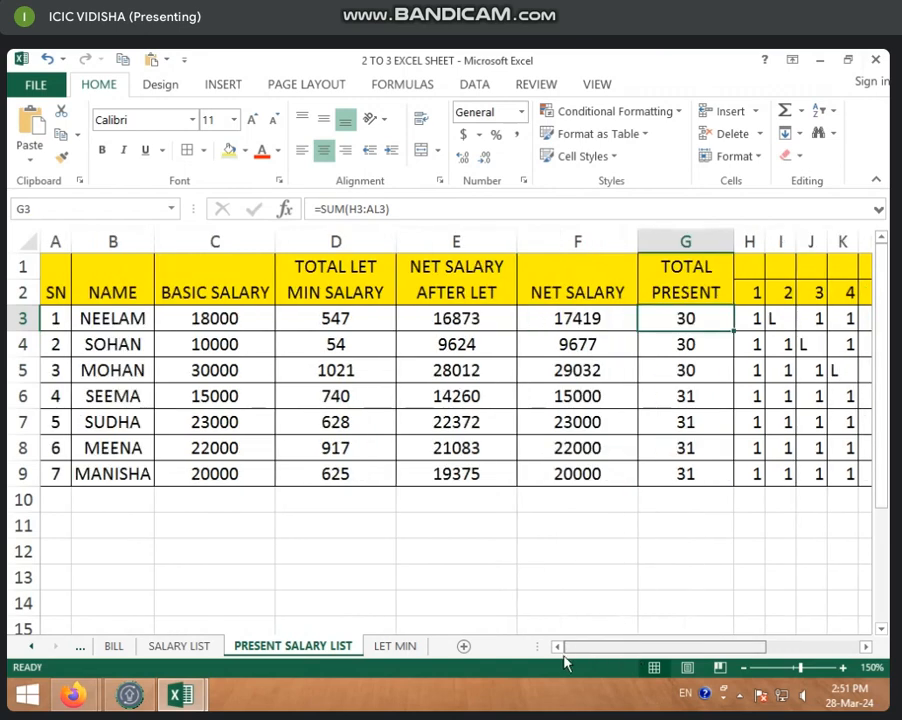
pyautogui.click(606, 318)
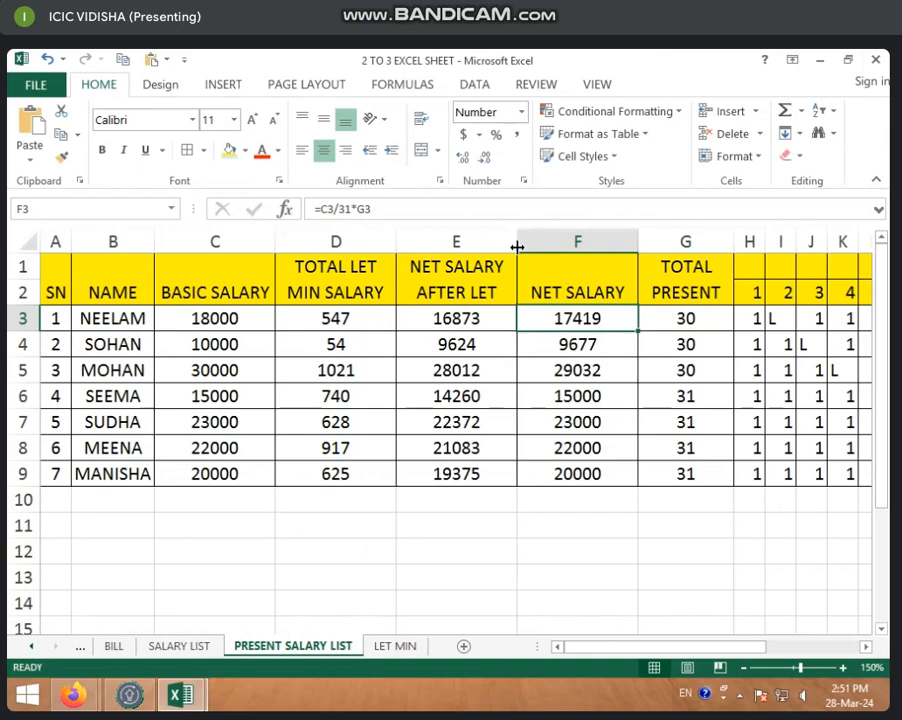
pyautogui.write('=')
pyautogui.click(237, 318)
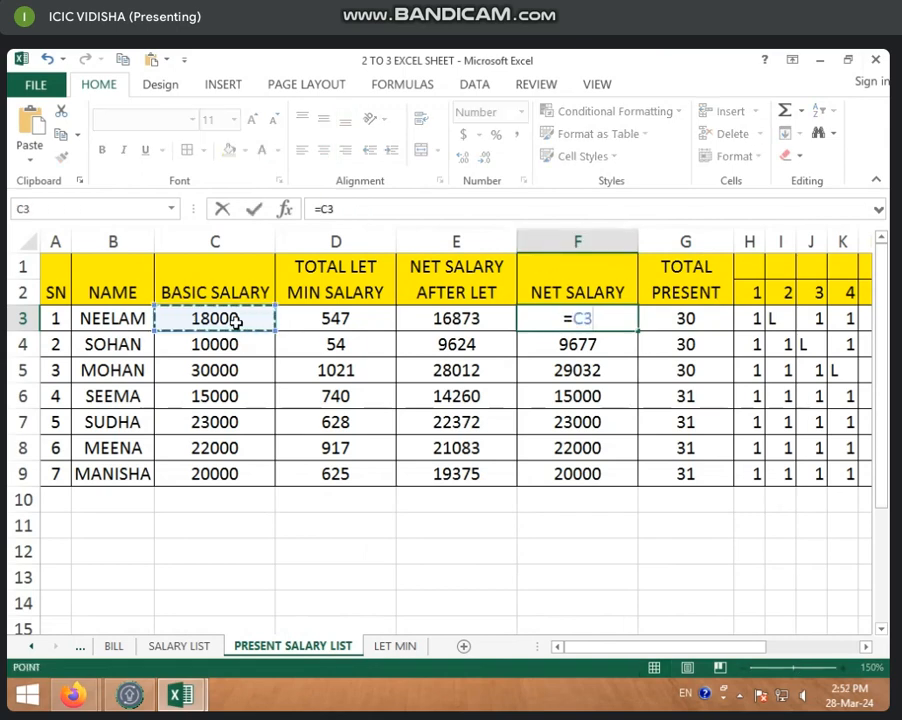
pyautogui.write('/3')
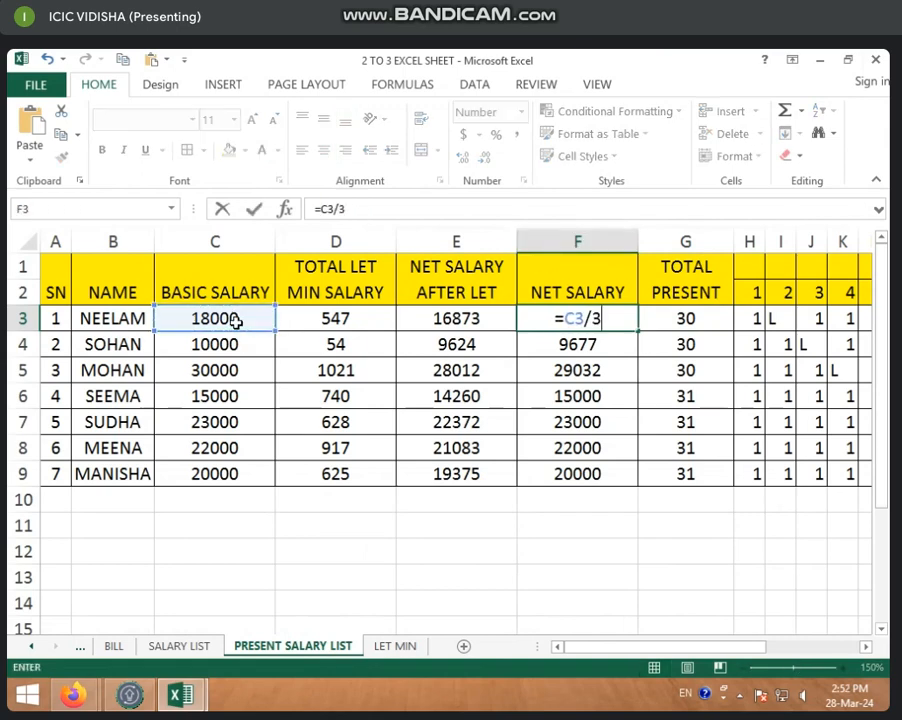
pyautogui.write('1')
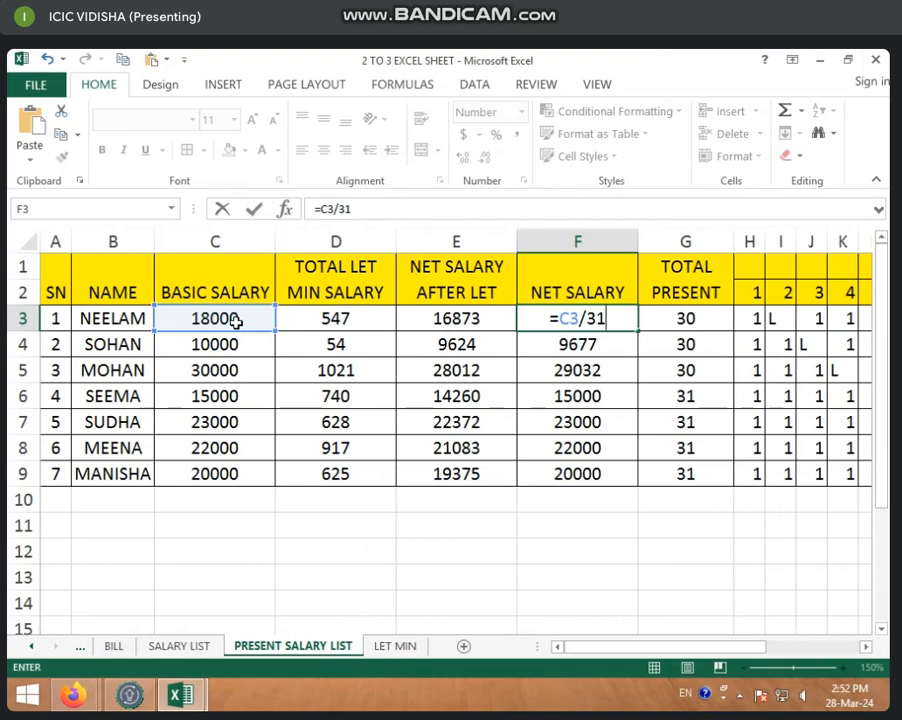
pyautogui.write('*')
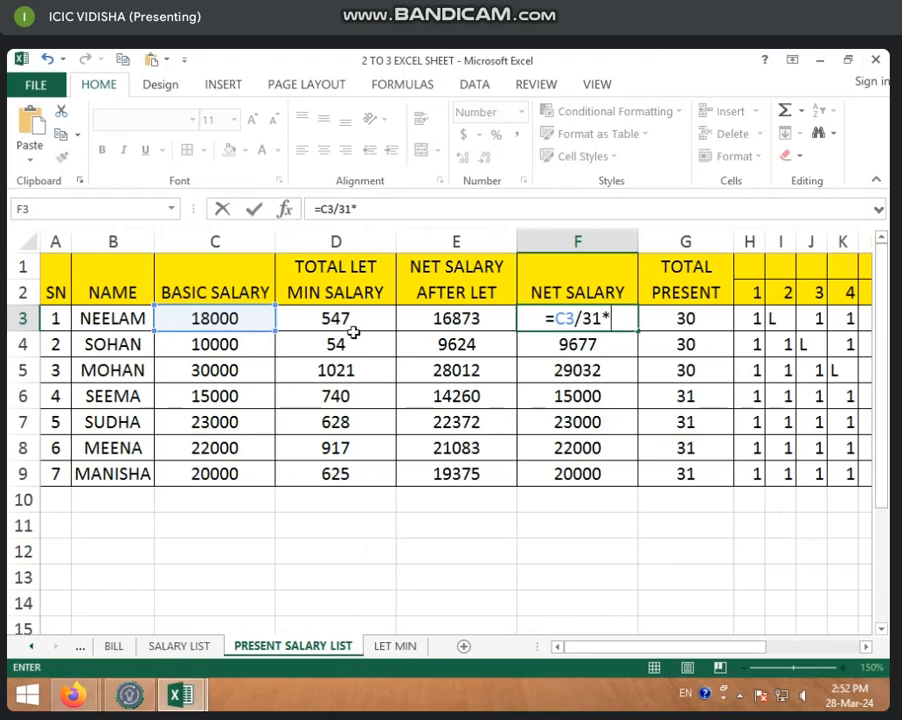
pyautogui.click(695, 318)
pyautogui.press('Return')
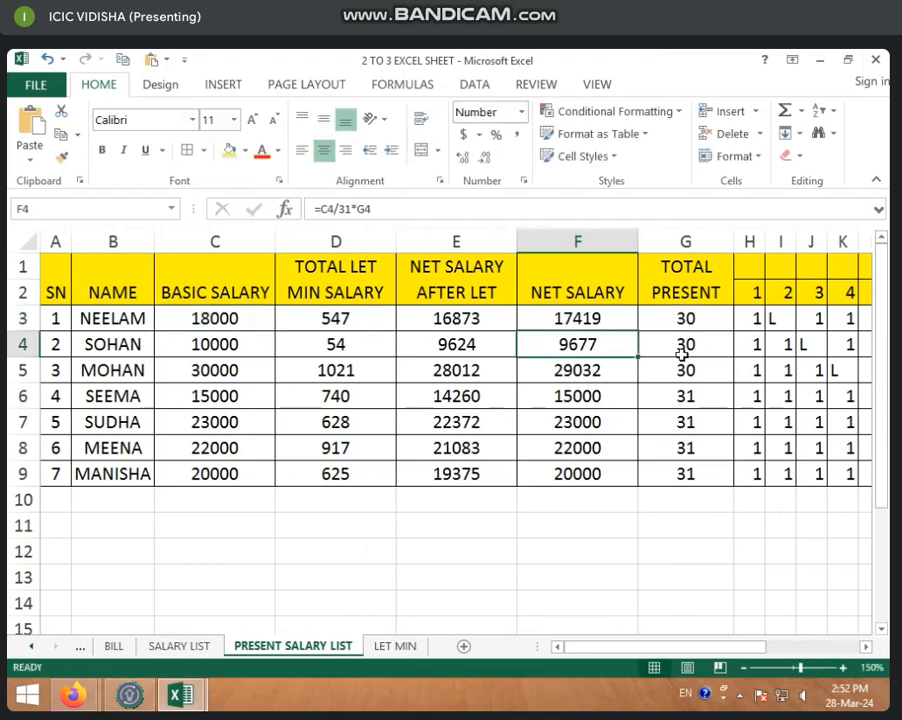
pyautogui.click(589, 318)
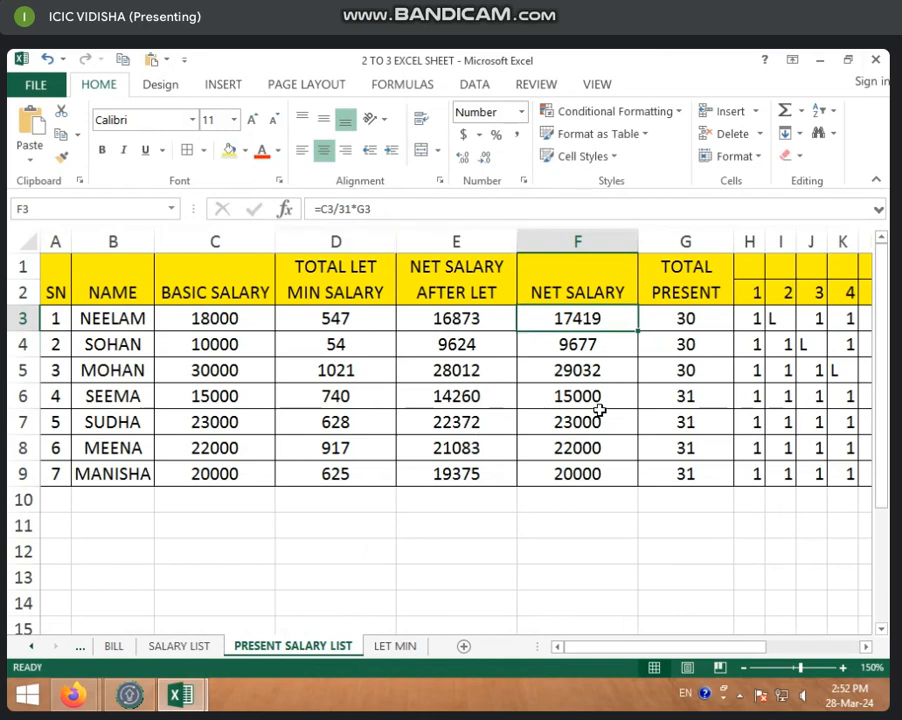
# Step: Compare PRESENT SALARY LIST with LET MIN and examine the total late minutes in I4 and the day 1 entries in column J
pyautogui.click(405, 645)
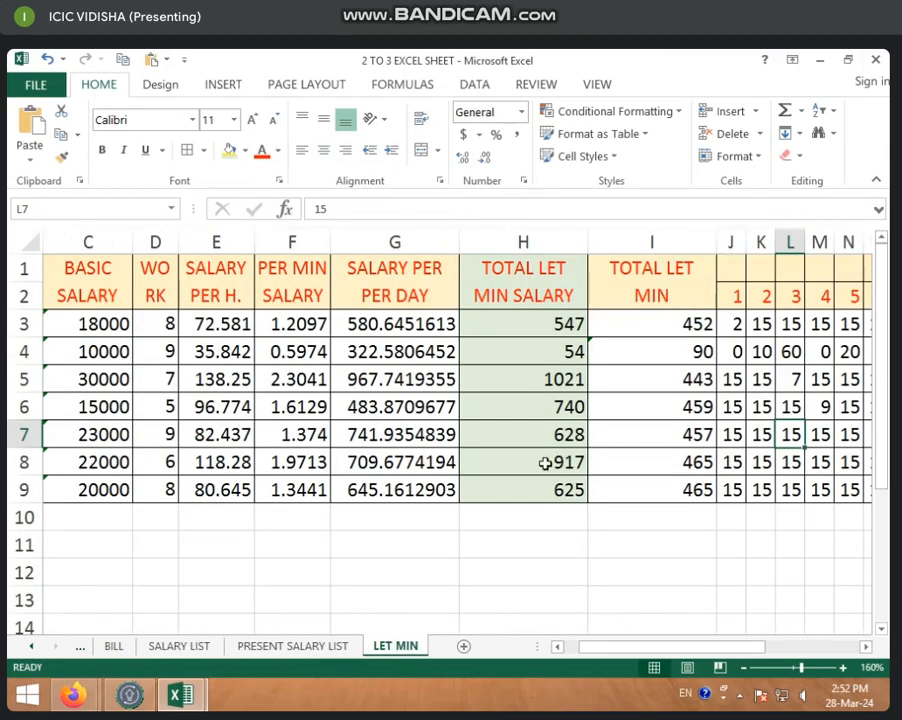
pyautogui.click(285, 648)
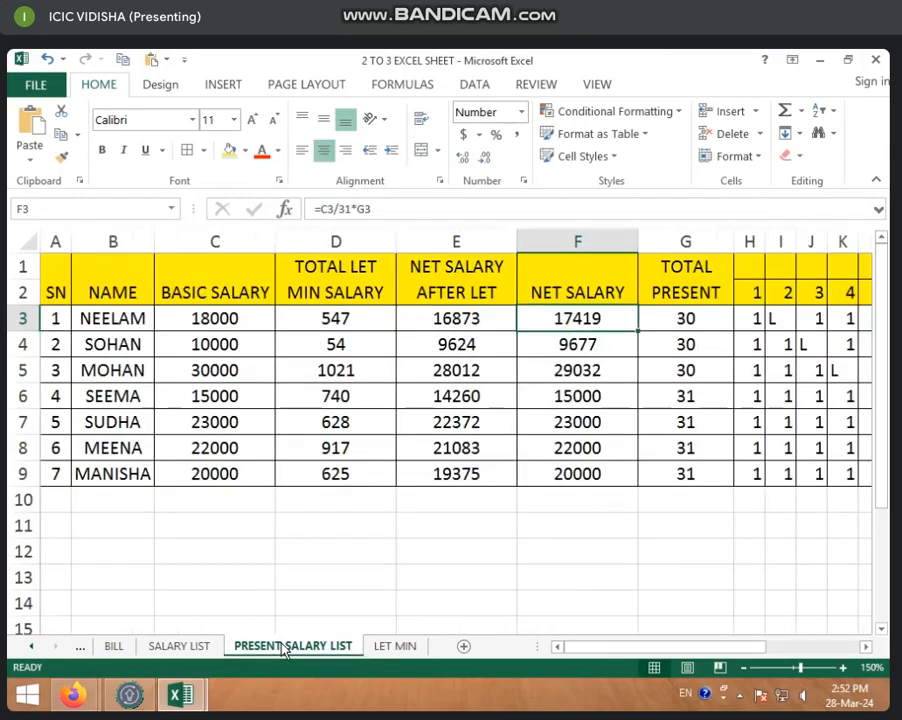
pyautogui.click(399, 646)
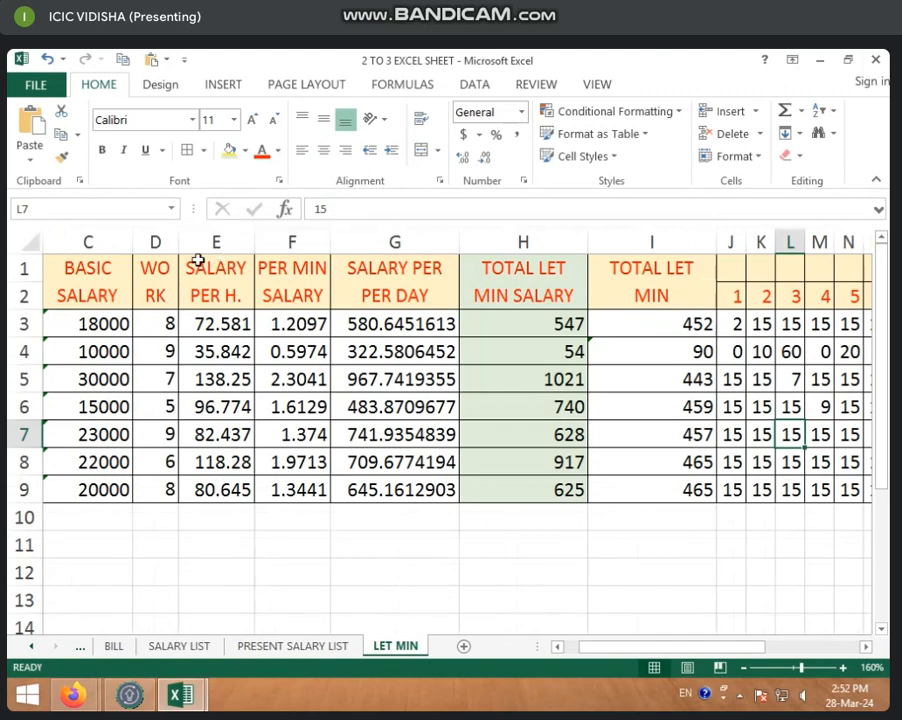
pyautogui.click(732, 242)
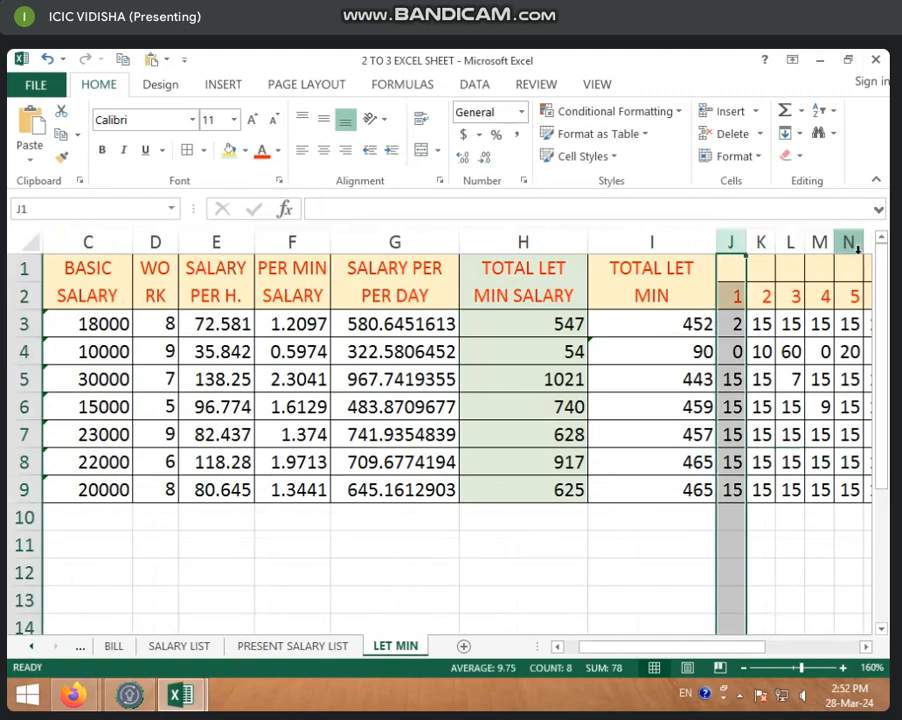
pyautogui.click(698, 352)
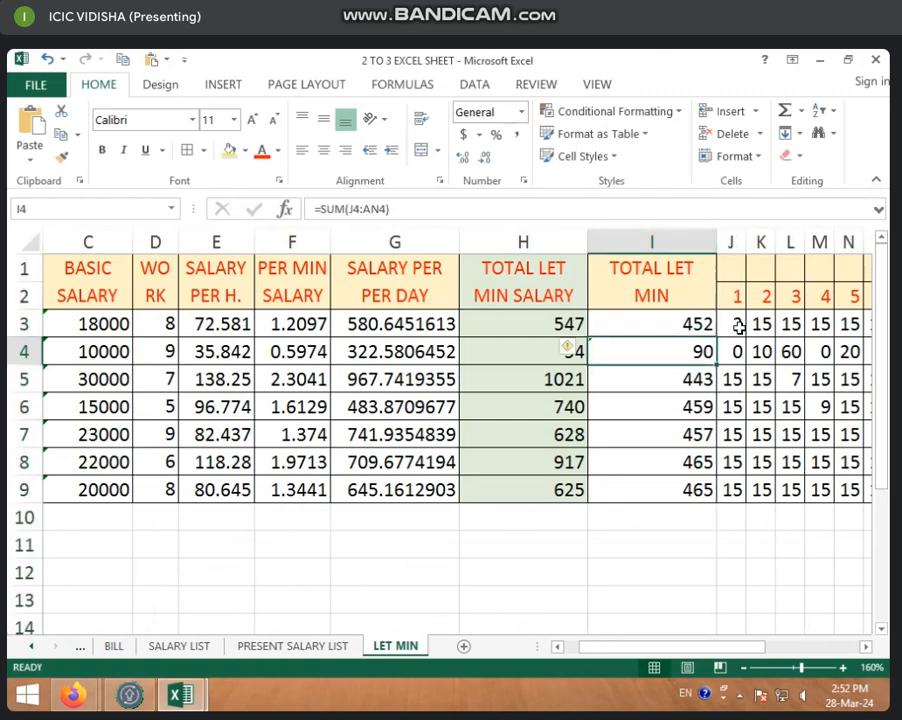
pyautogui.click(734, 322)
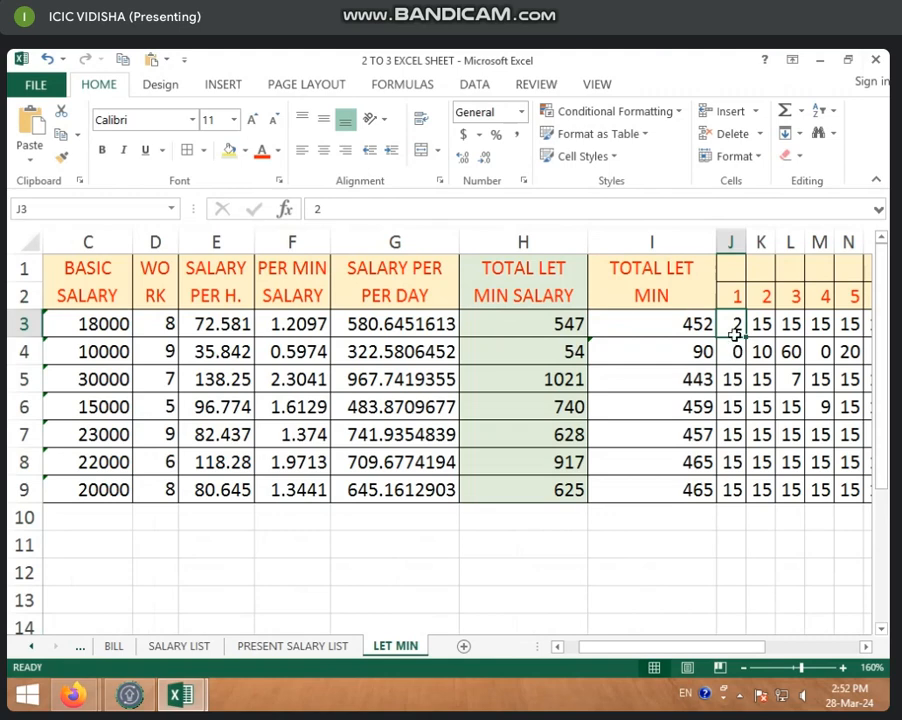
pyautogui.click(738, 347)
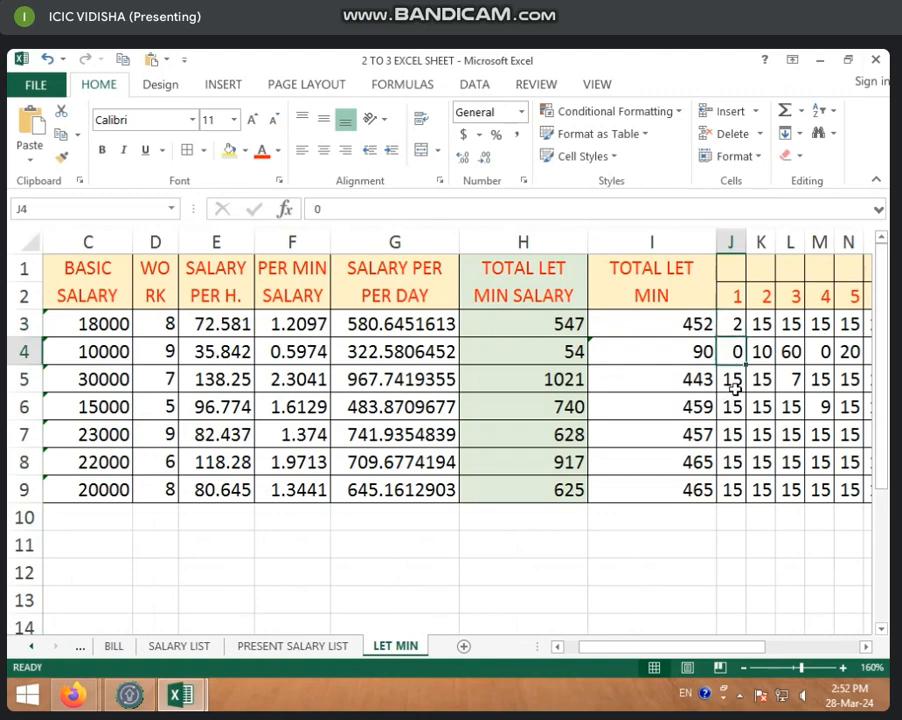
pyautogui.click(749, 386)
# Step: Set the day 1 late minutes in LET MIN to 20 for the fourth employee in J6 and 10 for the fifth in J7
pyautogui.click(737, 411)
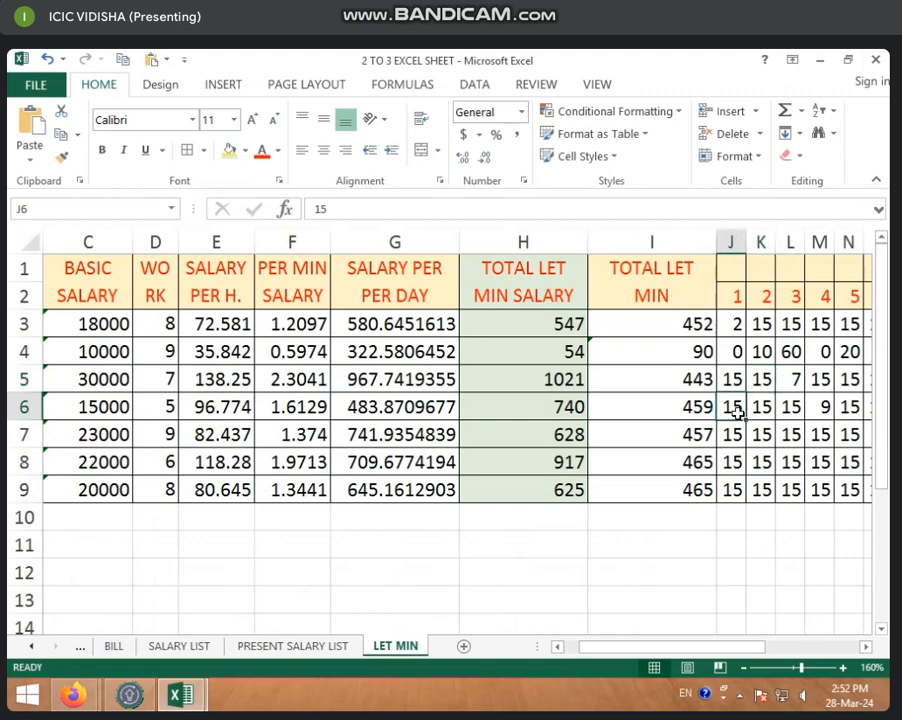
pyautogui.write('20')
pyautogui.click(728, 434)
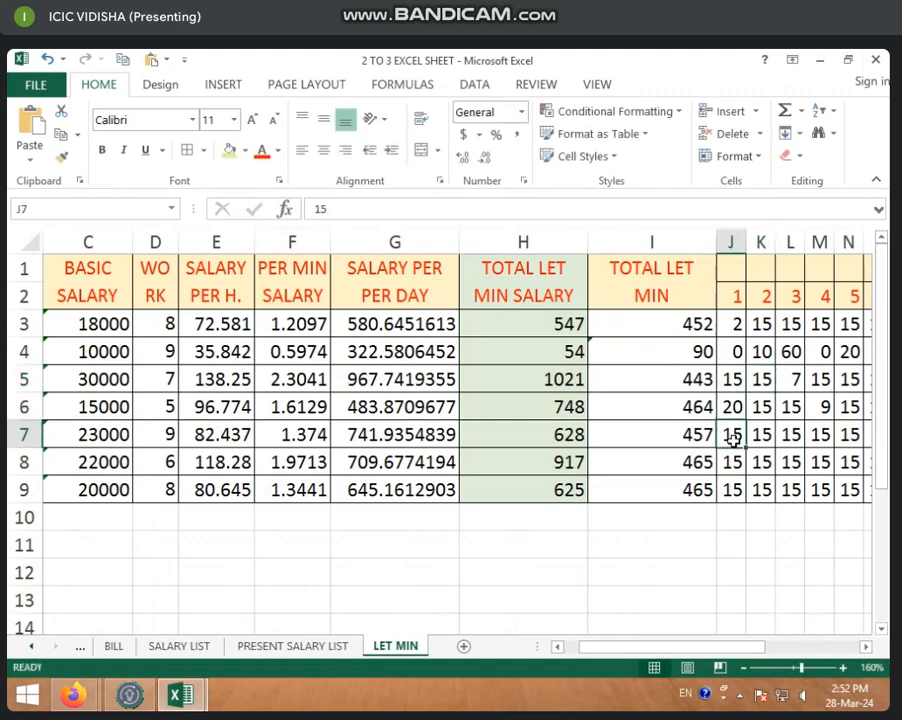
pyautogui.write('10')
pyautogui.click(731, 465)
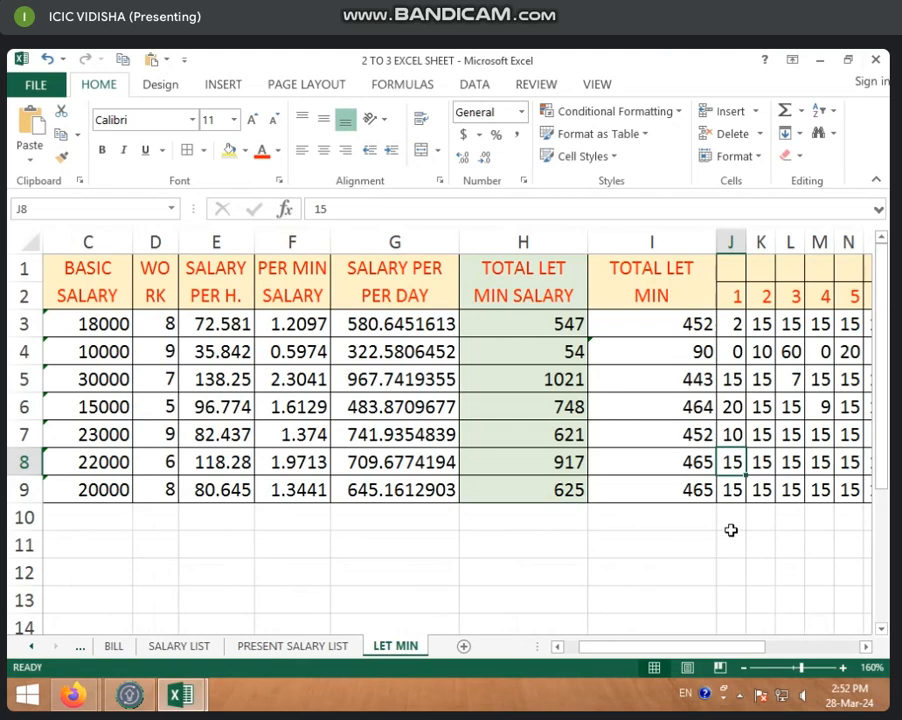
# Step: Review the total late minutes formulas in I4 and I3 and the total present formula in G3 of PRESENT SALARY LIST
pyautogui.click(660, 351)
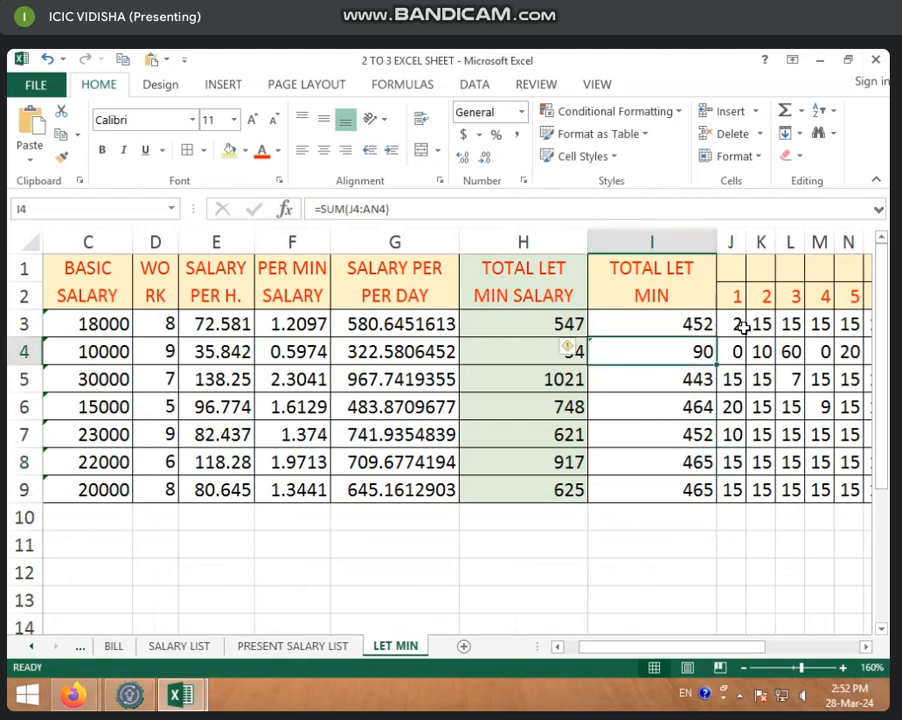
pyautogui.click(686, 323)
pyautogui.click(292, 646)
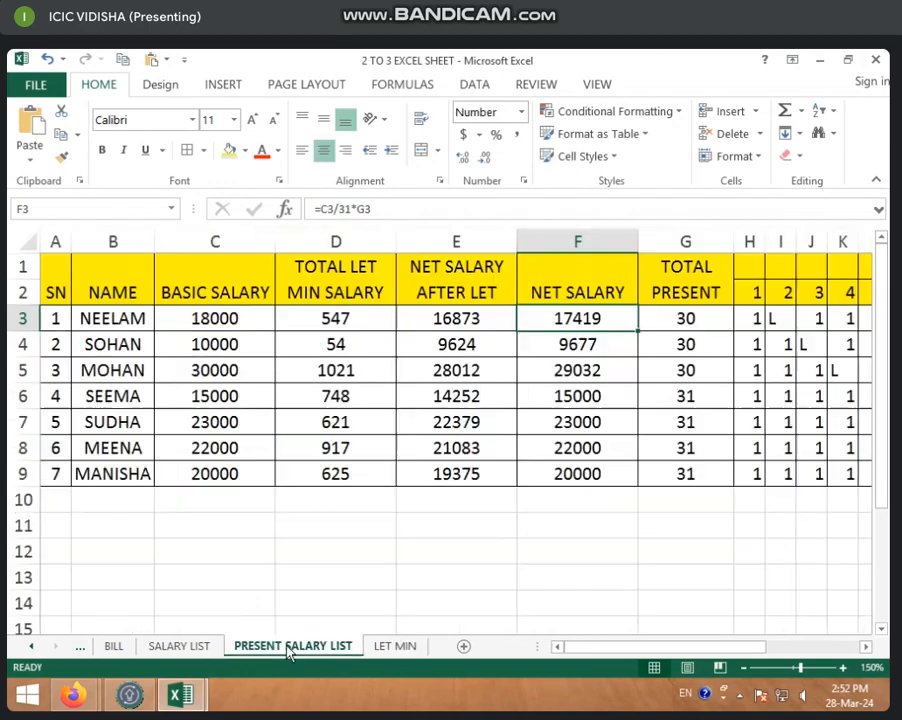
pyautogui.click(680, 320)
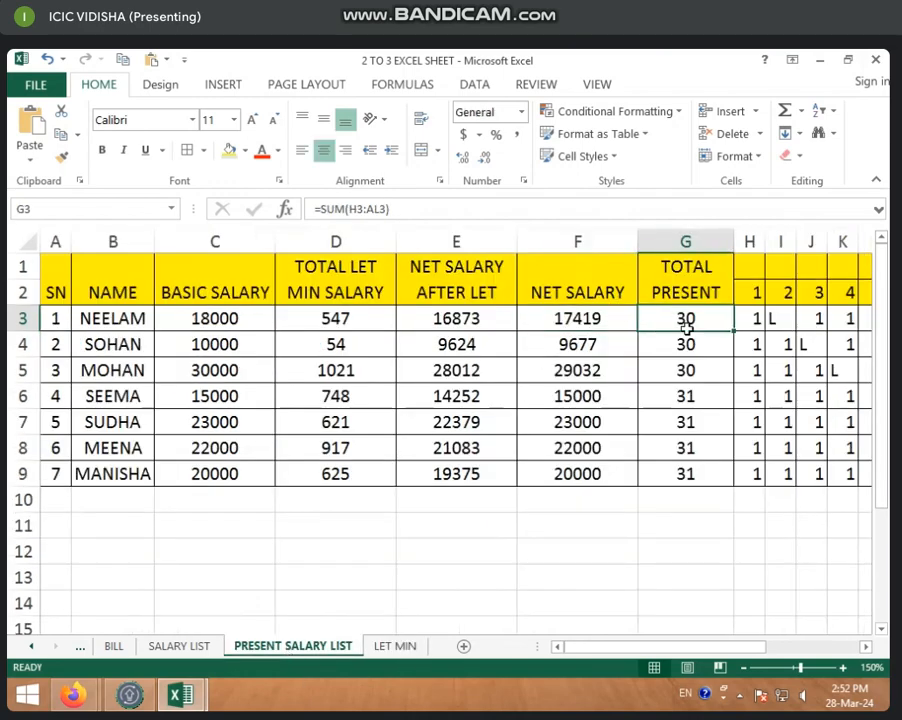
# Step: Center the contents of all cells horizontally on the LET MIN sheet
pyautogui.click(390, 646)
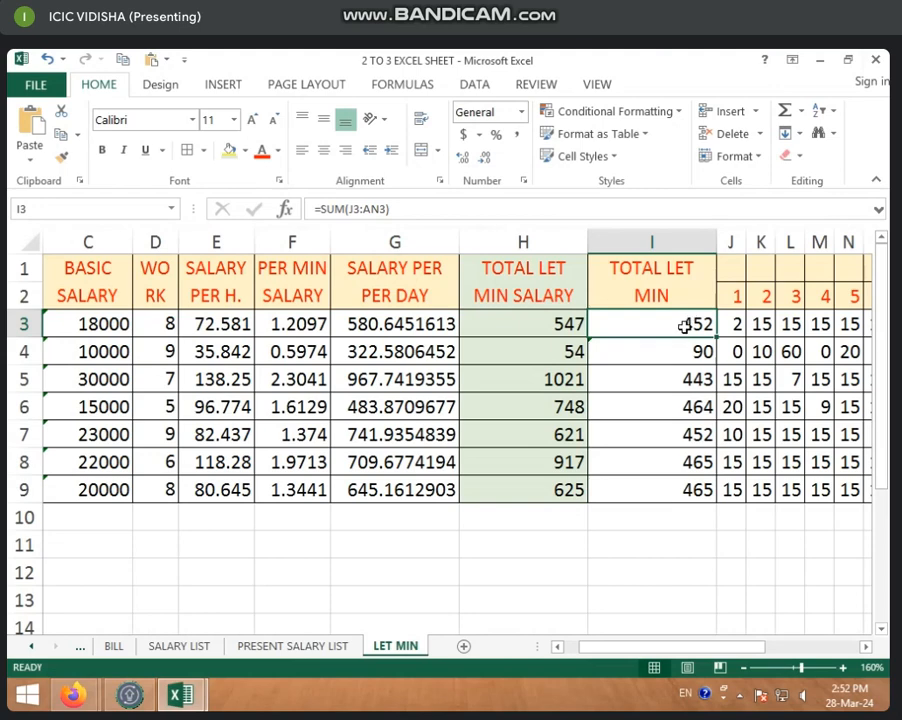
pyautogui.click(28, 241)
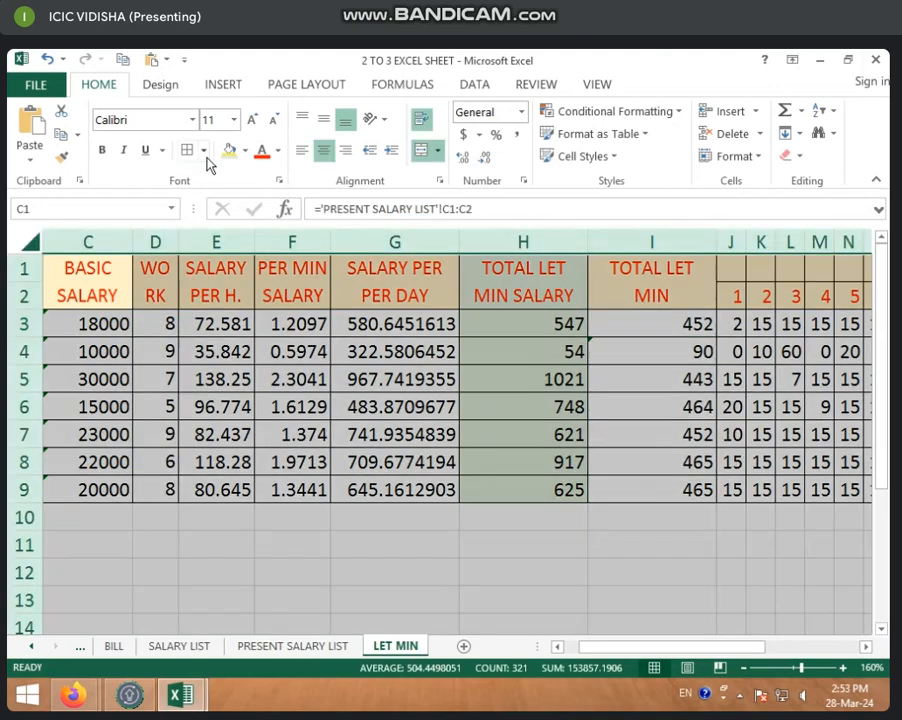
pyautogui.click(323, 150)
pyautogui.click(323, 150)
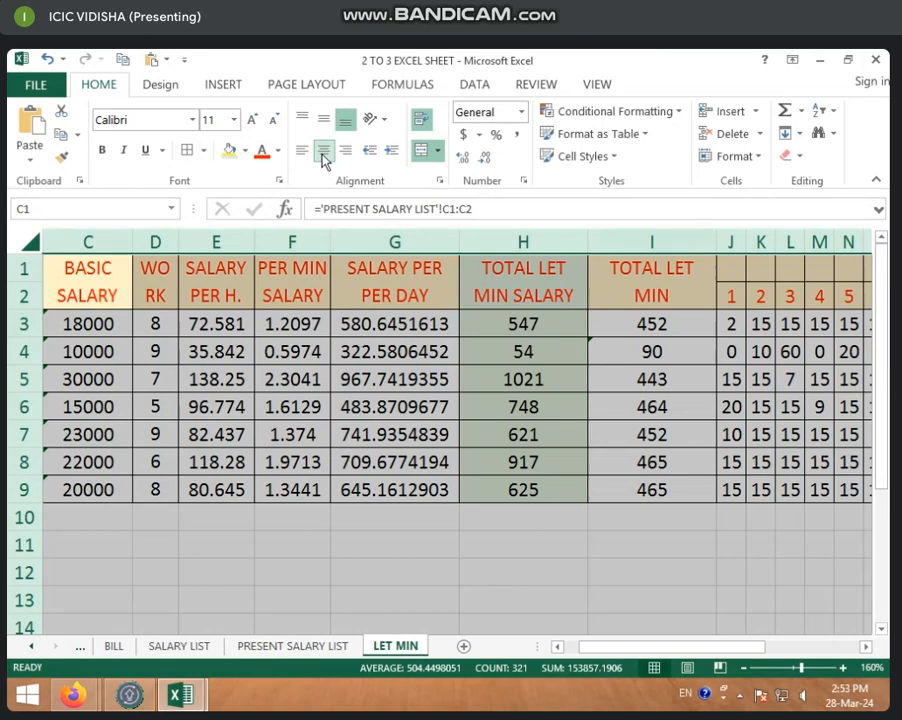
pyautogui.click(600, 459)
pyautogui.click(670, 332)
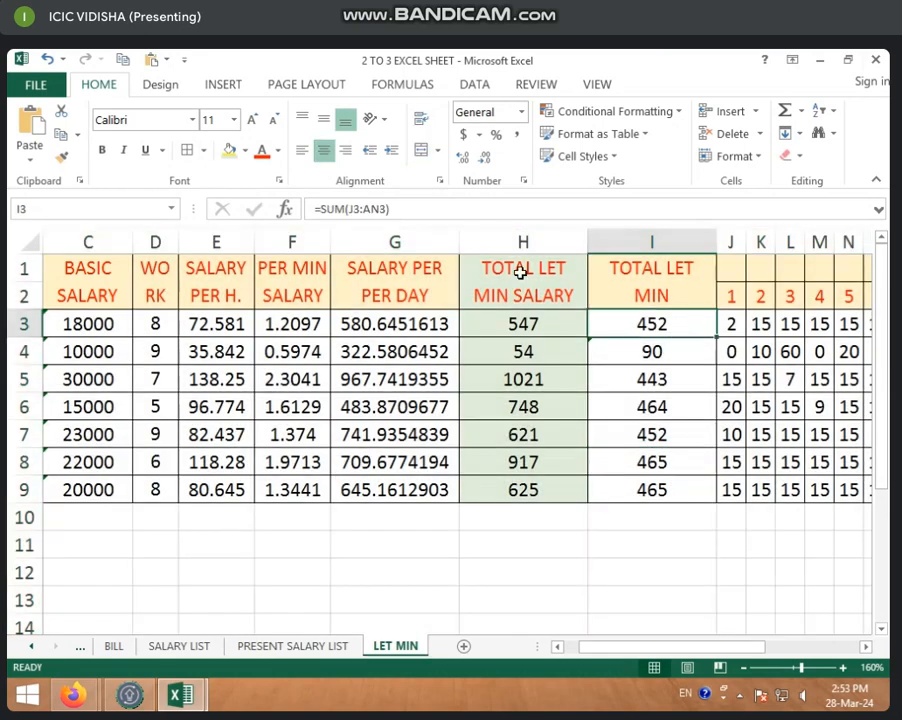
# Step: Examine the work hours and salary columns D to H in LET MIN, including the per-minute salary formula in F3
pyautogui.moveTo(153, 242); pyautogui.dragTo(505, 244)
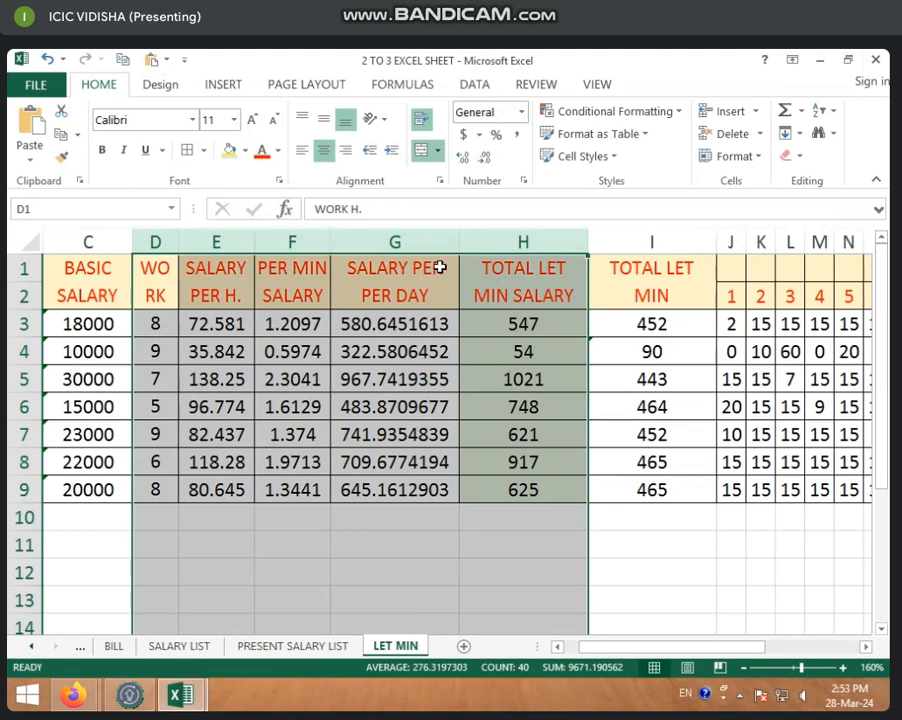
pyautogui.click(423, 242)
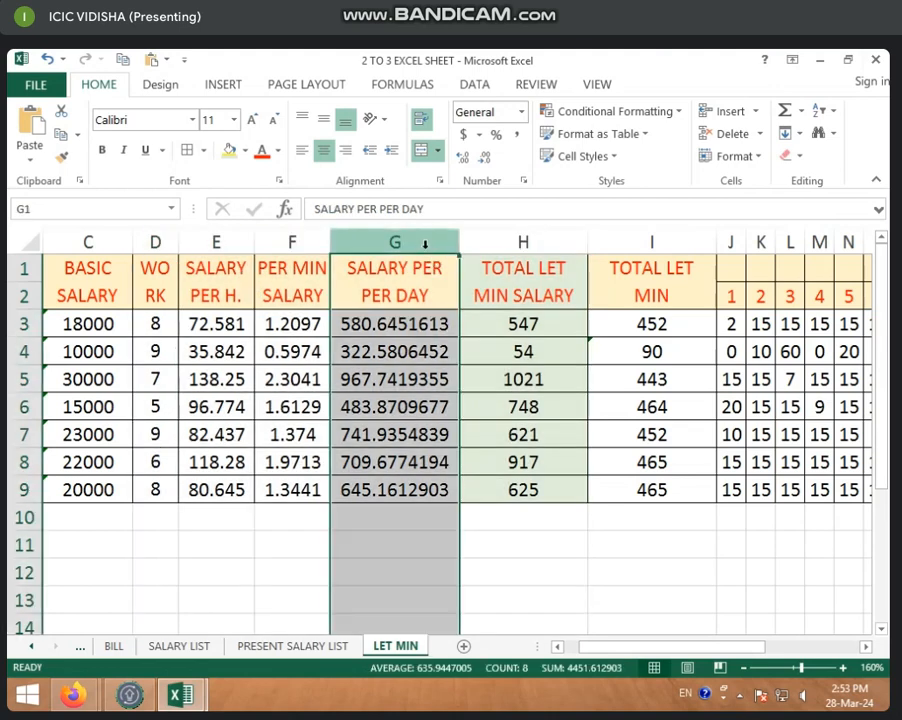
pyautogui.click(231, 243)
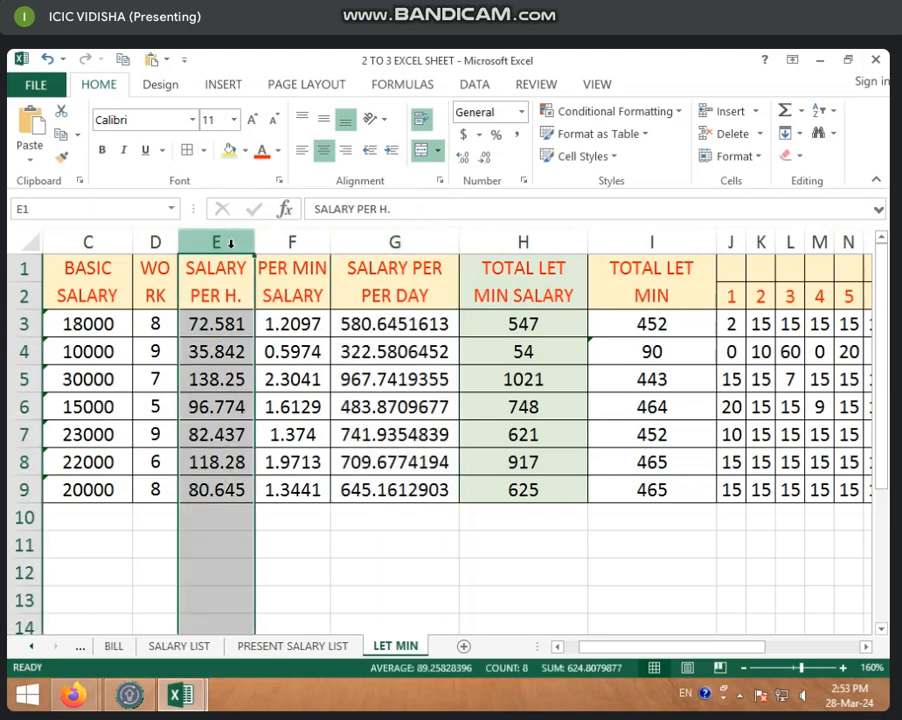
pyautogui.click(294, 242)
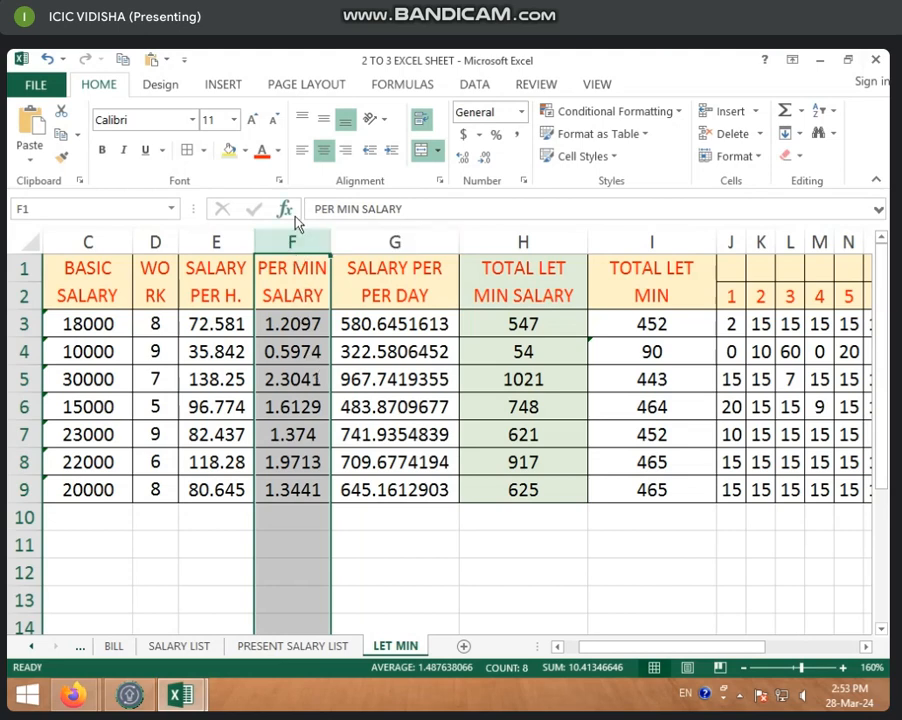
pyautogui.click(289, 323)
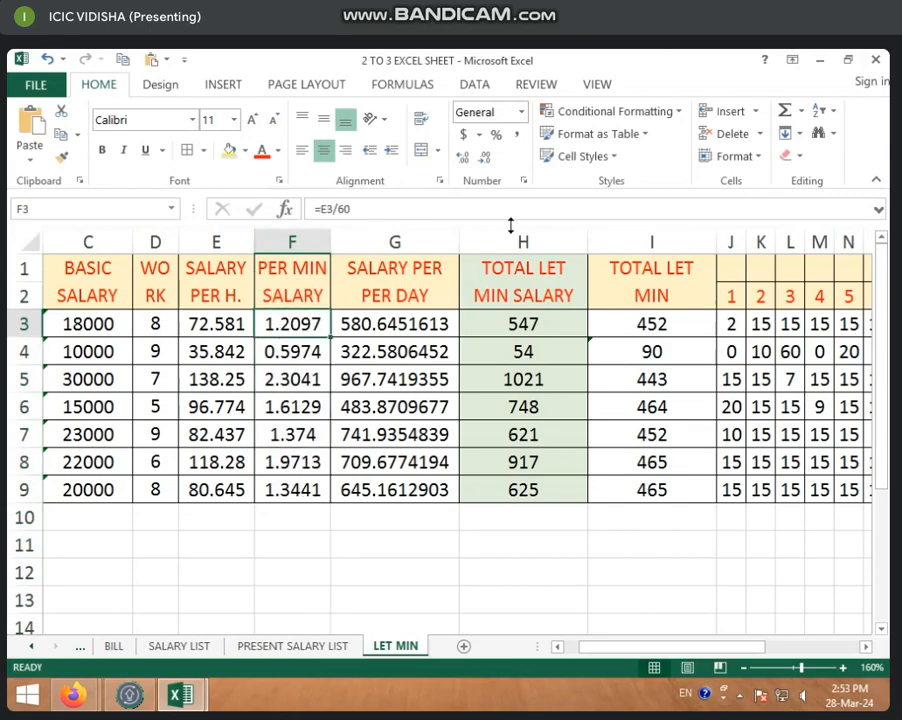